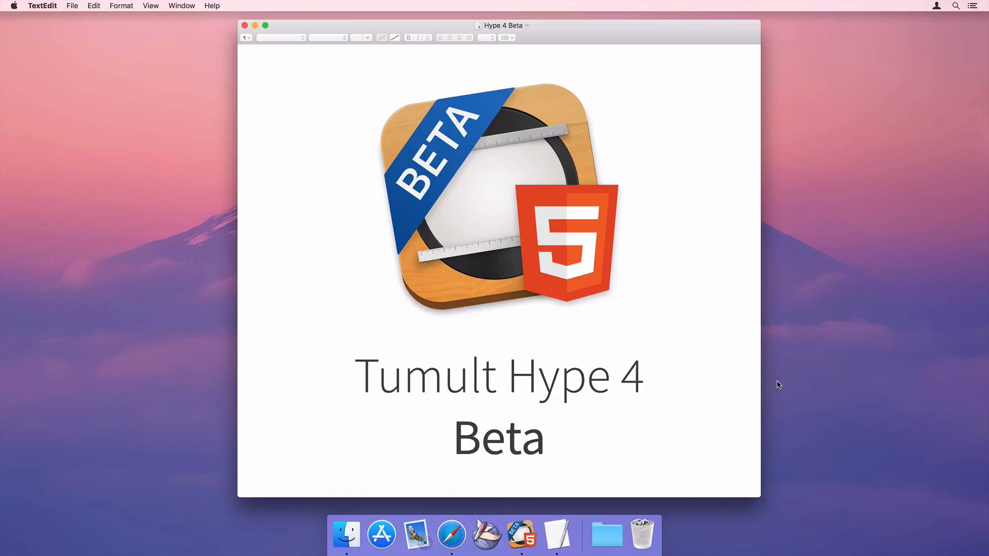
Switch to Hype and draft an issue report titled "won't work" with numbered lines 1 to 4, leaving it unsent
{"action": "left_click", "coordinate": [521, 536]}
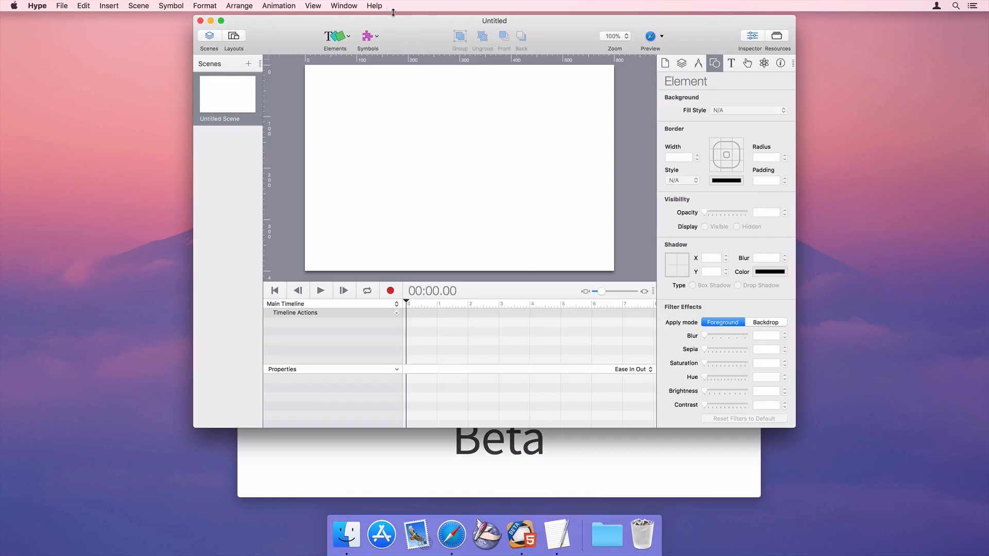
{"action": "left_click", "coordinate": [374, 6]}
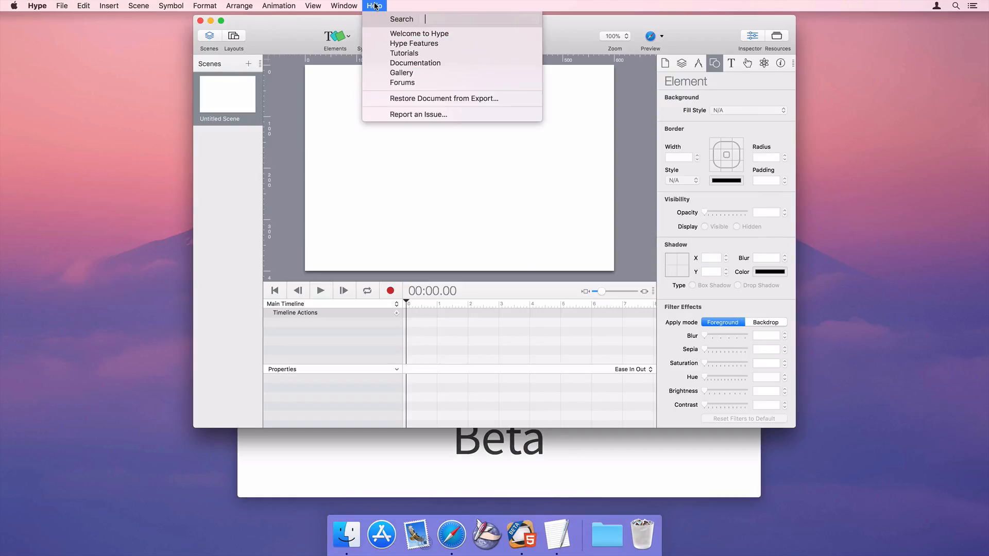
{"action": "left_click", "coordinate": [456, 115]}
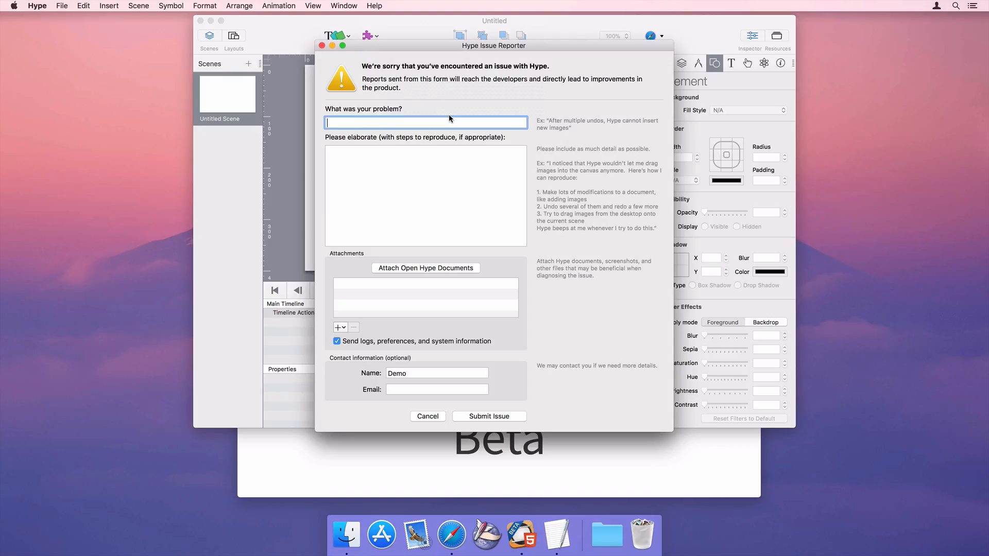
{"action": "type", "text": "won't work"}
{"action": "left_click", "coordinate": [444, 167]}
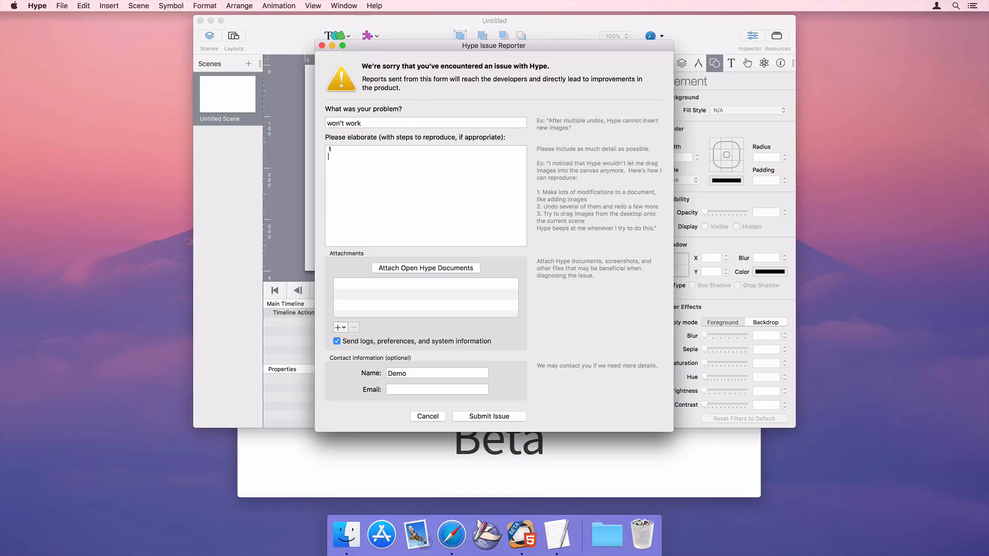
{"action": "type", "text": "1 2. 3. 4."}
{"action": "left_click", "coordinate": [428, 416]}
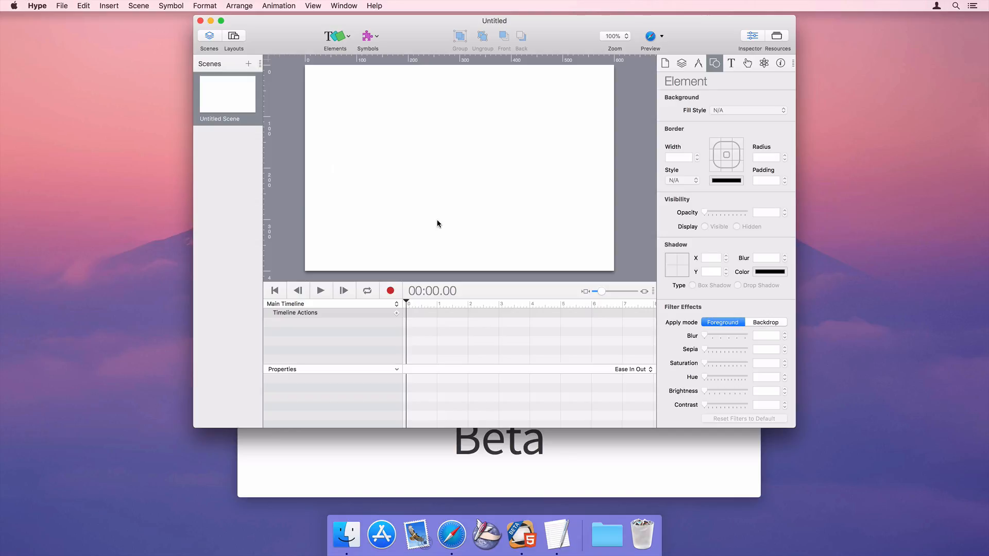
Switch to Safari and view the Hype Beta category of the Tumult Forums
{"action": "left_click", "coordinate": [451, 533]}
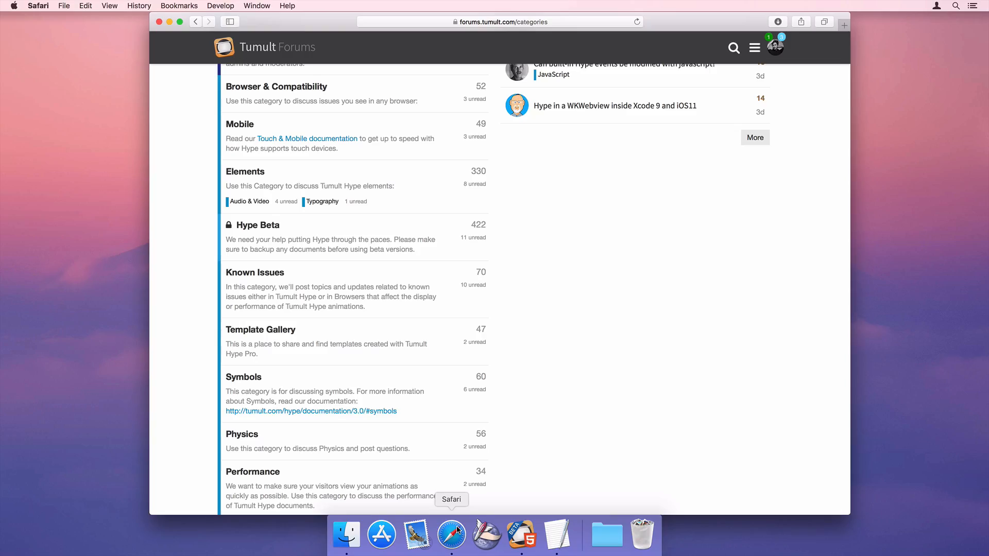
{"action": "left_click", "coordinate": [258, 225]}
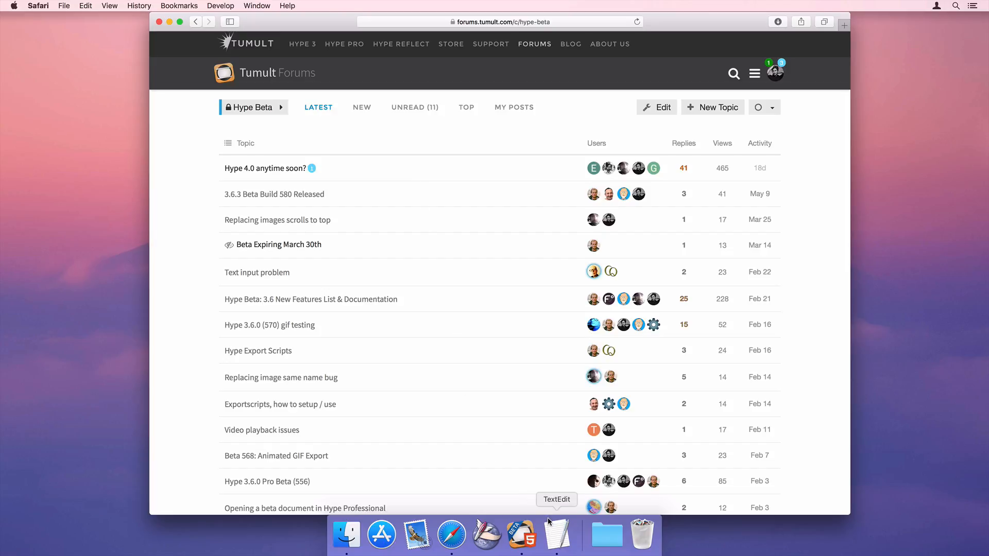
{"action": "left_click", "coordinate": [556, 536]}
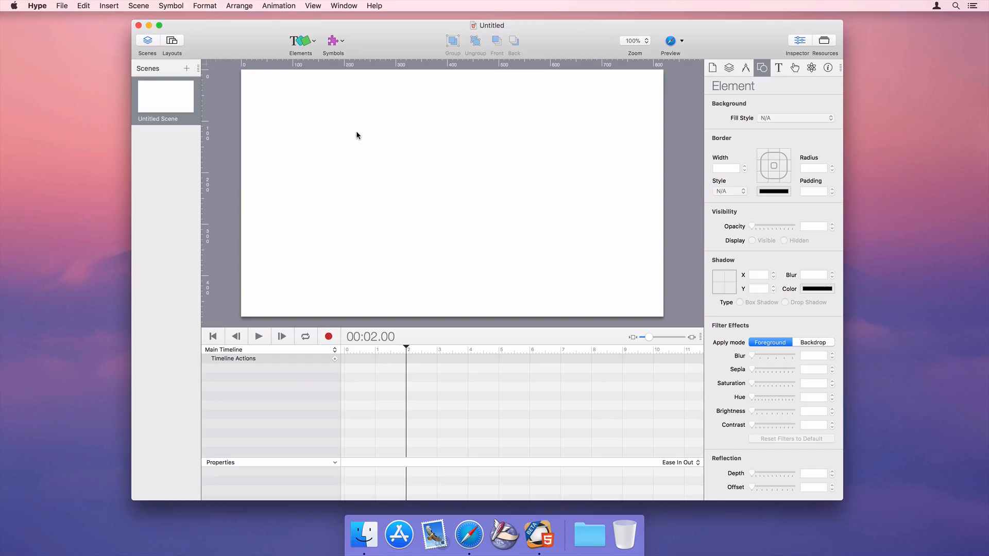
Draw a closed swan-like vector shape with two straight lower edges and curved points around the head and neck
{"action": "left_click", "coordinate": [308, 45]}
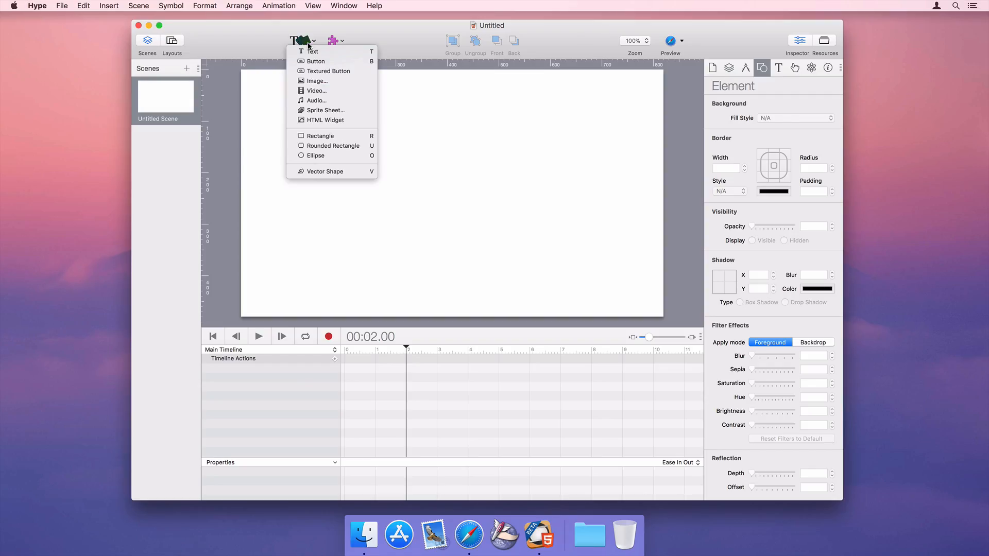
{"action": "left_click", "coordinate": [345, 174]}
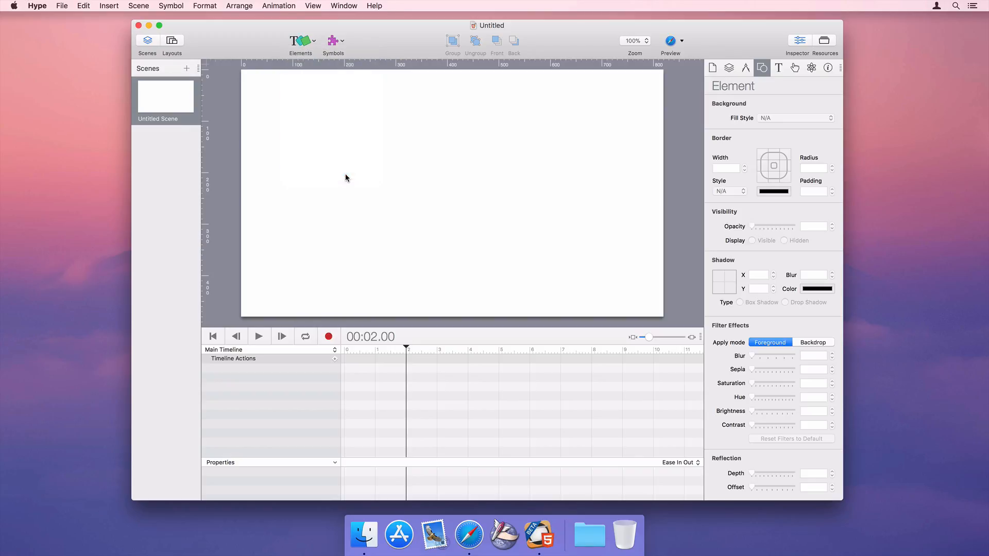
{"action": "left_click", "coordinate": [305, 153]}
{"action": "left_click", "coordinate": [372, 236]}
{"action": "left_click", "coordinate": [446, 234]}
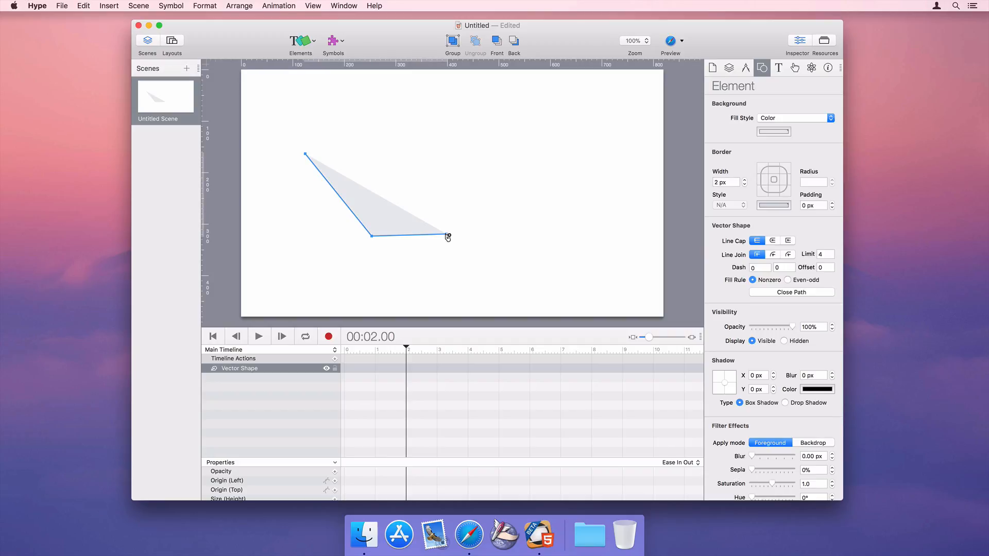
{"action": "left_click_drag", "start_coordinate": [512, 185], "coordinate": [510, 150]}
{"action": "left_click_drag", "start_coordinate": [455, 136], "coordinate": [421, 136]}
{"action": "left_click_drag", "start_coordinate": [436, 194], "coordinate": [392, 166]}
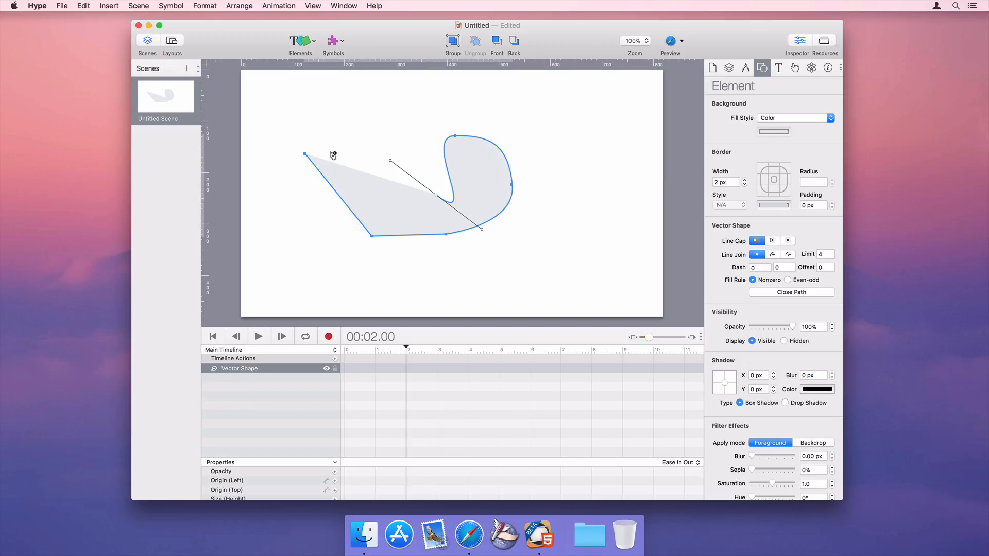
{"action": "left_click", "coordinate": [305, 153]}
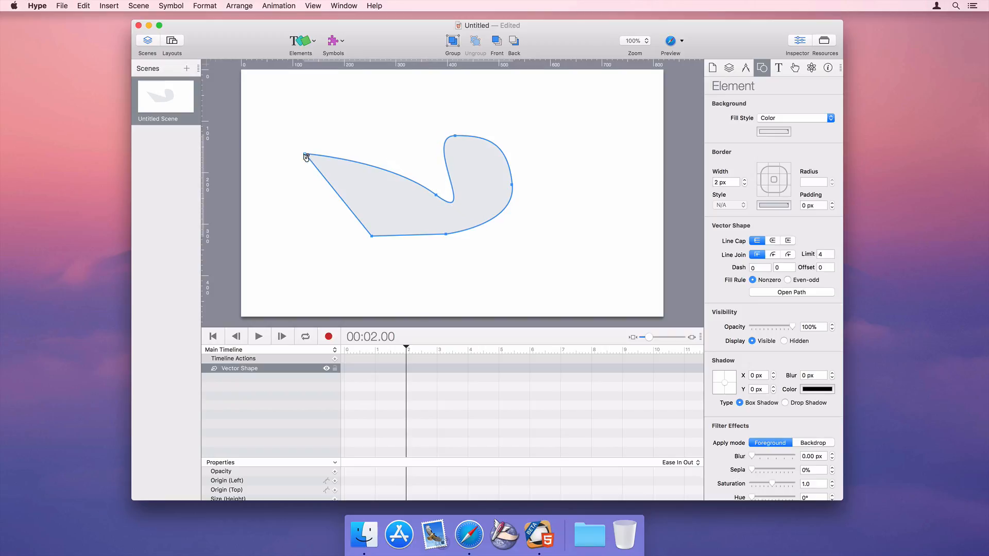
Move the swan-like vector shape slightly up and to the right, and open its path for point editing
{"action": "left_click", "coordinate": [350, 171]}
{"action": "mouse_move", "coordinate": [403, 194]}
{"action": "left_mouse_down"}
{"action": "mouse_move", "coordinate": [444, 210]}
{"action": "mouse_move", "coordinate": [401, 184]}
{"action": "left_mouse_up"}
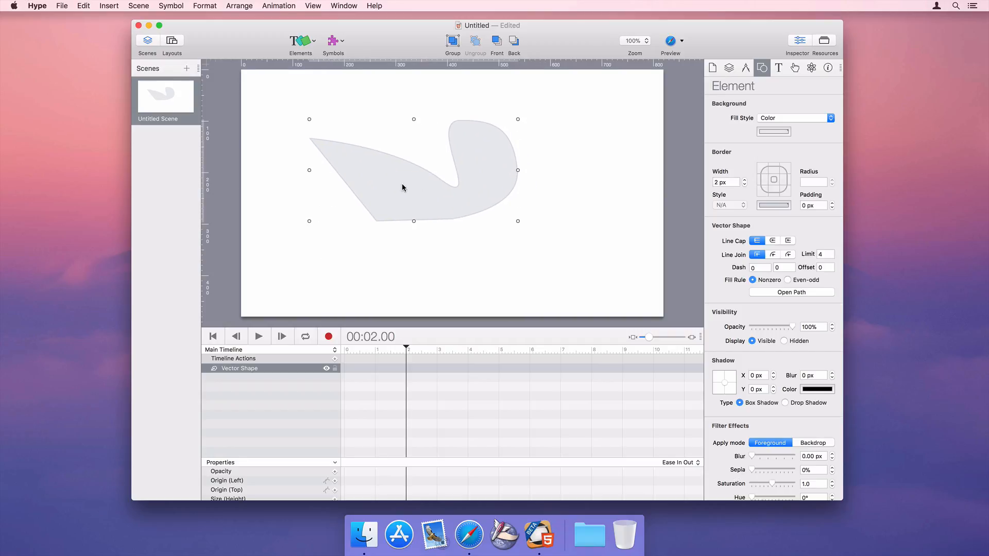
{"action": "left_click", "coordinate": [81, 6]}
{"action": "left_click", "coordinate": [138, 148]}
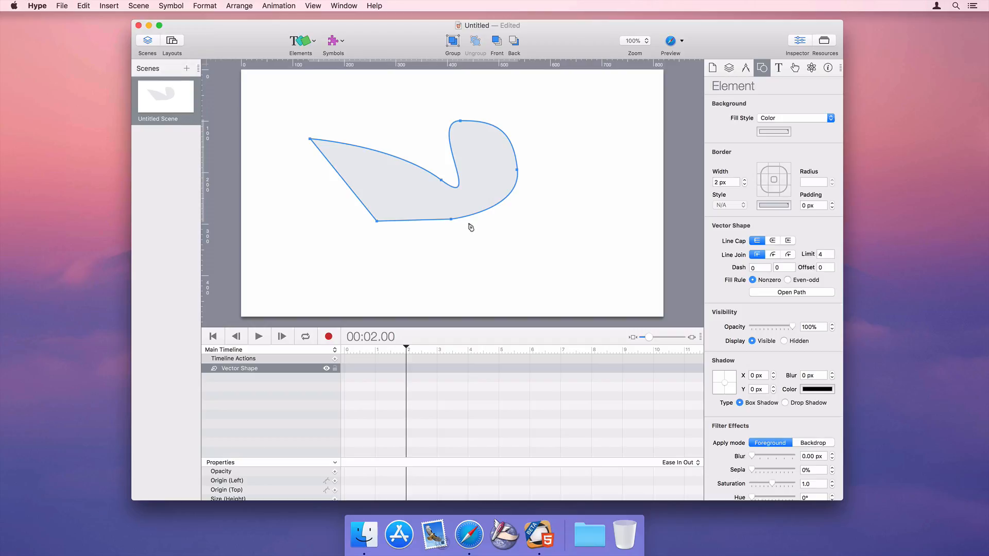
Add curve points on the shape's lower-right and bottom edges, pull both outward, and give the bottom point smooth horizontal handles
{"action": "left_click_drag", "start_coordinate": [496, 209], "coordinate": [524, 230]}
{"action": "left_click_drag", "start_coordinate": [403, 220], "coordinate": [454, 279]}
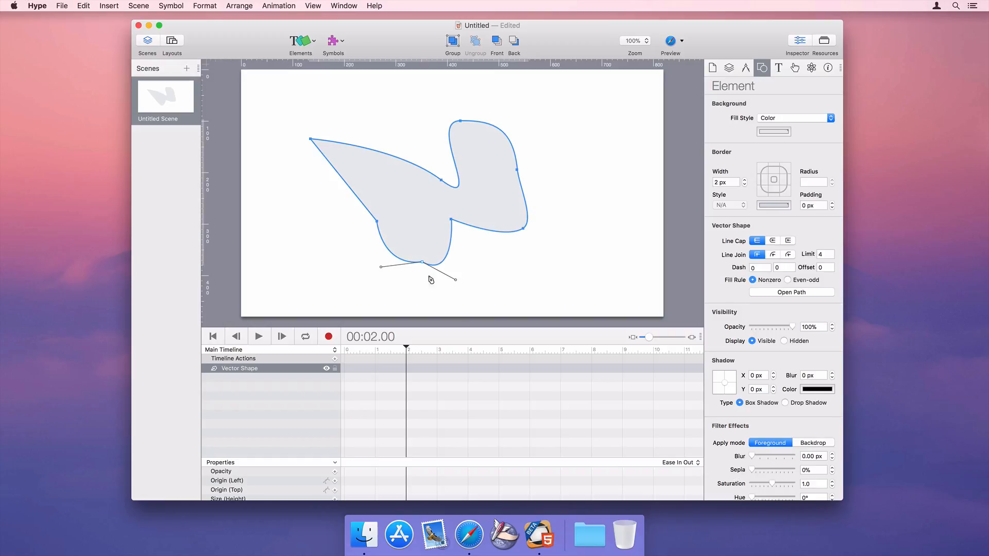
{"action": "left_click_drag", "start_coordinate": [382, 267], "coordinate": [386, 287]}
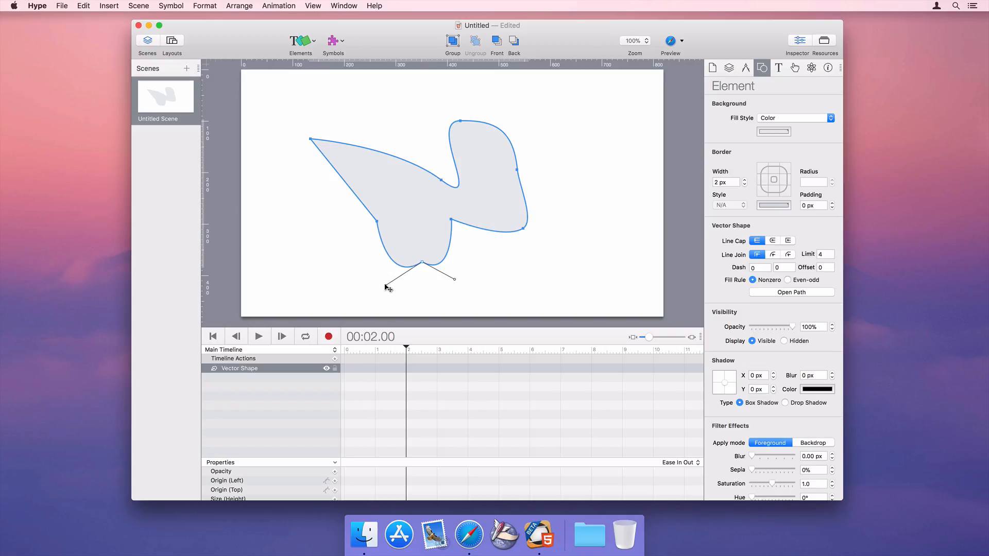
{"action": "double_click", "coordinate": [423, 264]}
{"action": "left_click_drag", "start_coordinate": [423, 264], "coordinate": [368, 262]}
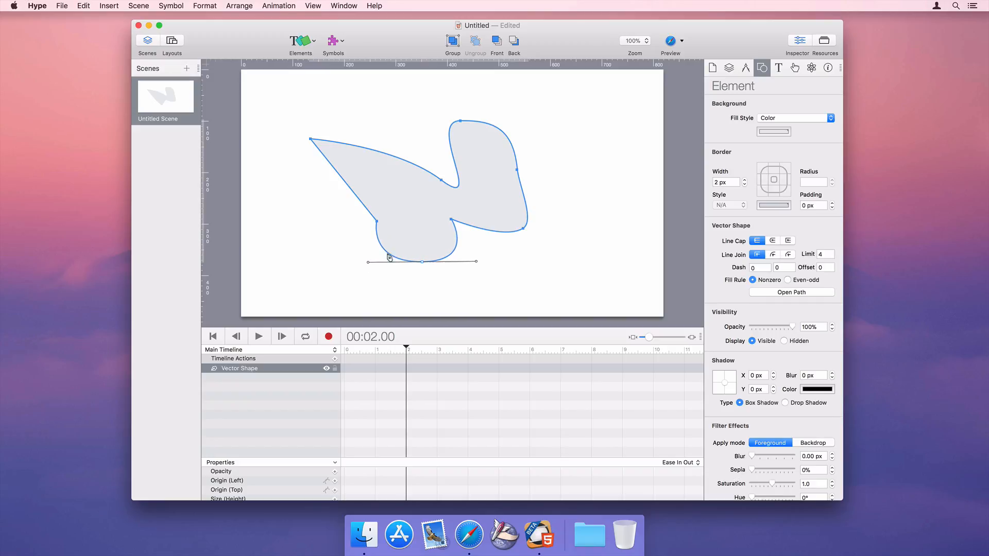
Select the bottom, neck and top points together, move them slightly down and delete them
{"action": "left_click", "coordinate": [441, 180]}
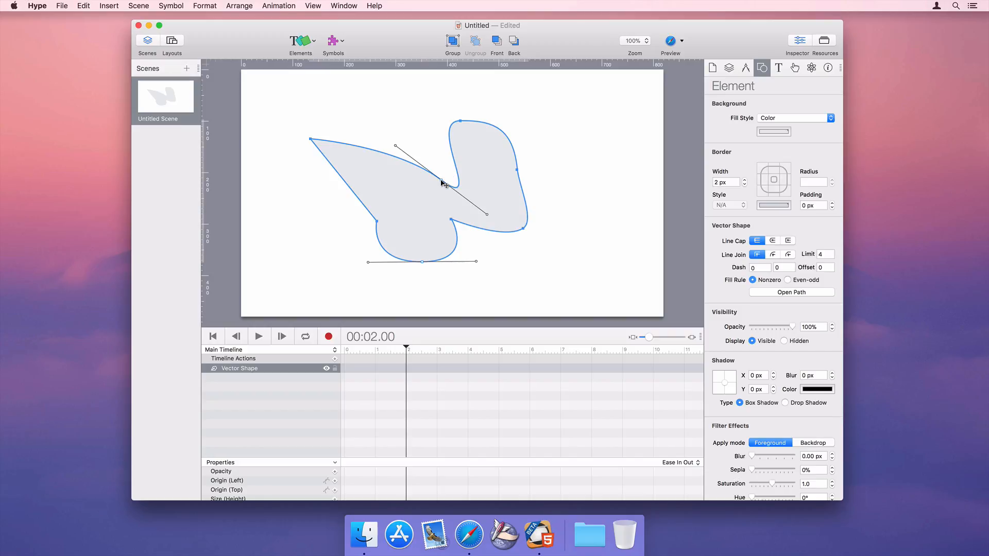
{"action": "left_click", "coordinate": [461, 122], "text": "shift"}
{"action": "mouse_move", "coordinate": [460, 122]}
{"action": "left_mouse_down"}
{"action": "mouse_move", "coordinate": [437, 109]}
{"action": "mouse_move", "coordinate": [455, 154]}
{"action": "mouse_move", "coordinate": [448, 118]}
{"action": "mouse_move", "coordinate": [465, 144]}
{"action": "mouse_move", "coordinate": [461, 137]}
{"action": "left_mouse_up"}
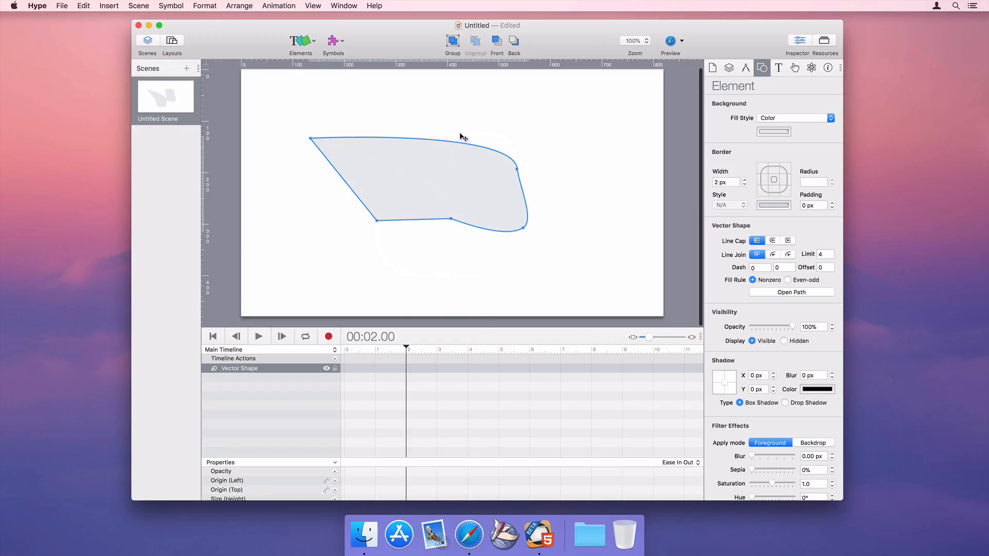
Undo the point deletion, leave path editing and delete the whole vector shape
{"action": "key", "text": "super+z"}
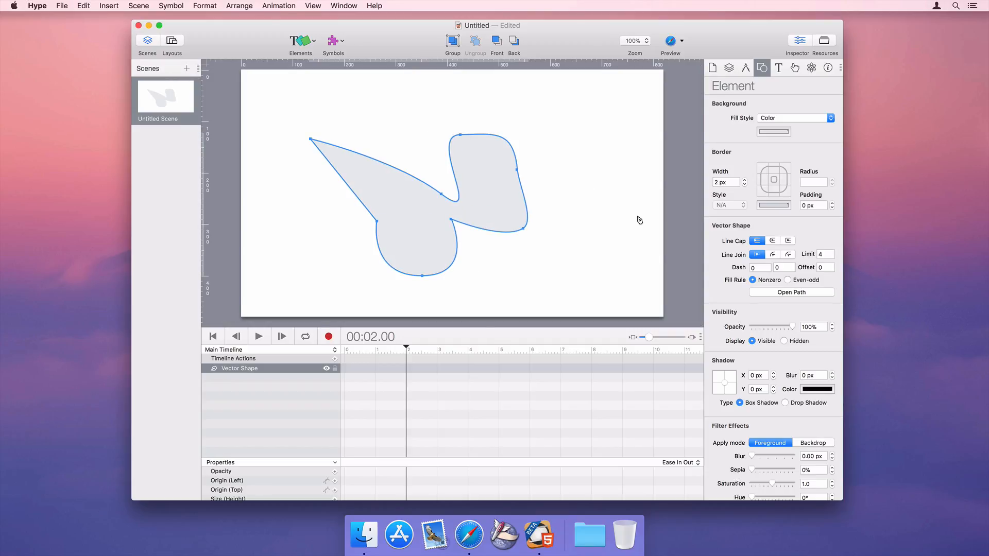
{"action": "key", "text": "Escape"}
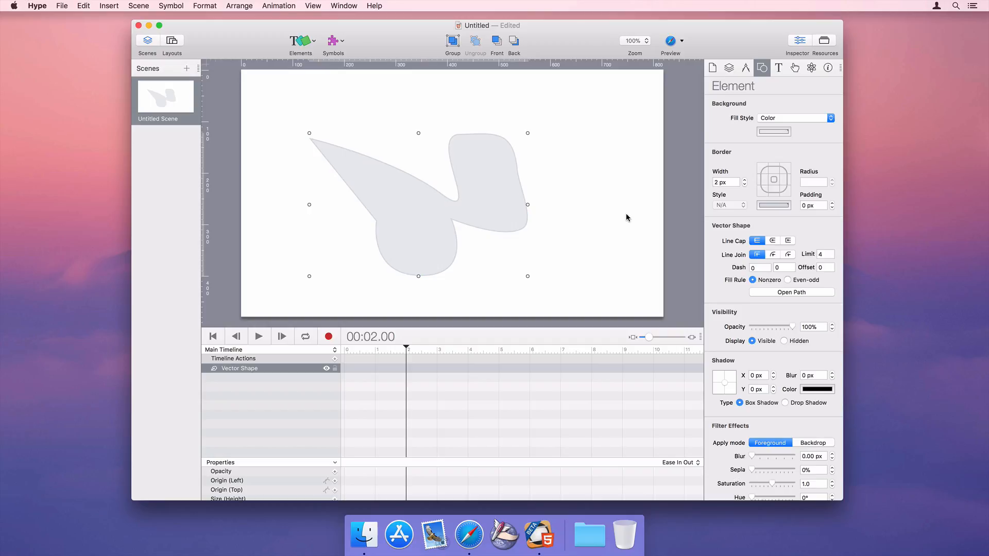
{"action": "key", "text": "Delete"}
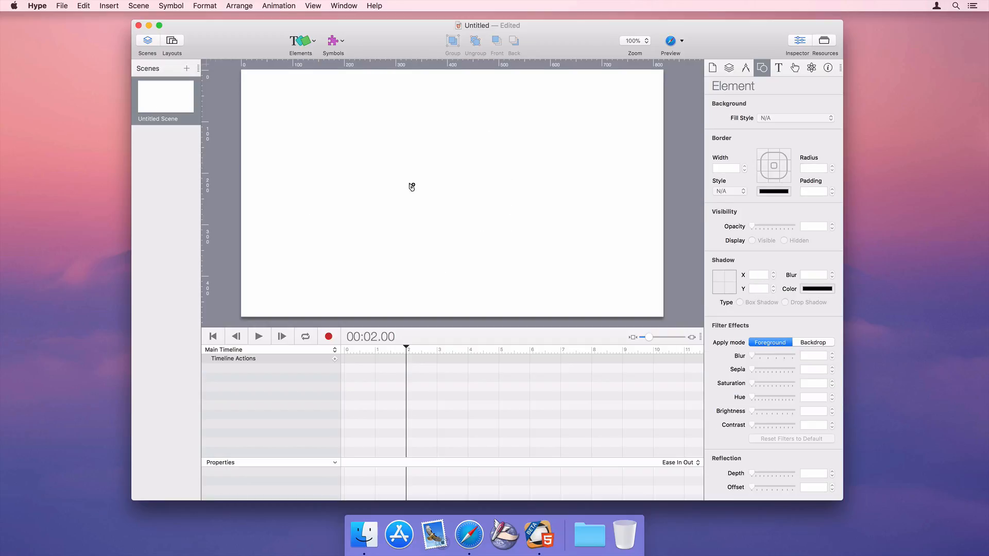
Draw a closed four-point diamond vector shape with straight edges in the middle of the canvas
{"action": "left_click", "coordinate": [375, 185]}
{"action": "left_click", "coordinate": [448, 254]}
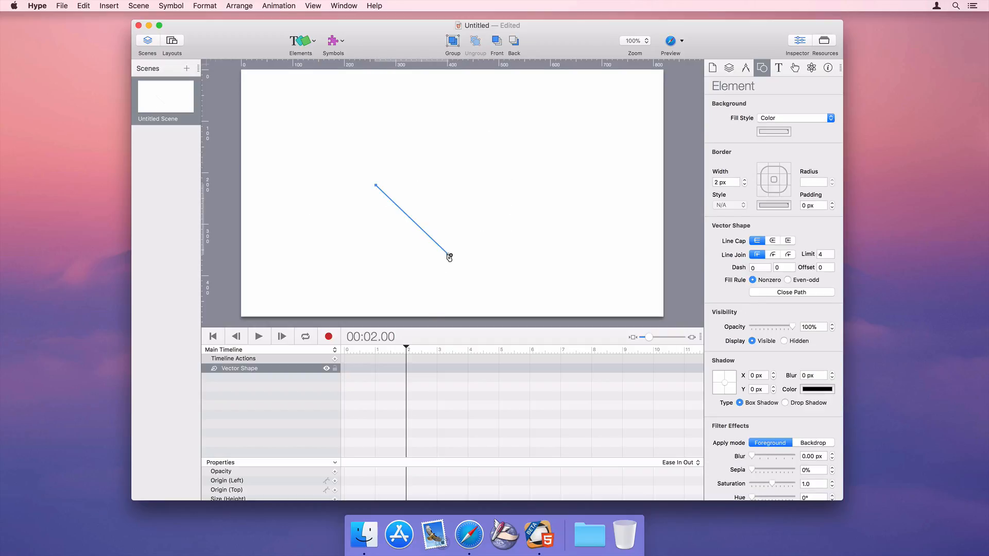
{"action": "left_click", "coordinate": [488, 184]}
{"action": "left_click", "coordinate": [434, 118]}
{"action": "left_click", "coordinate": [375, 185]}
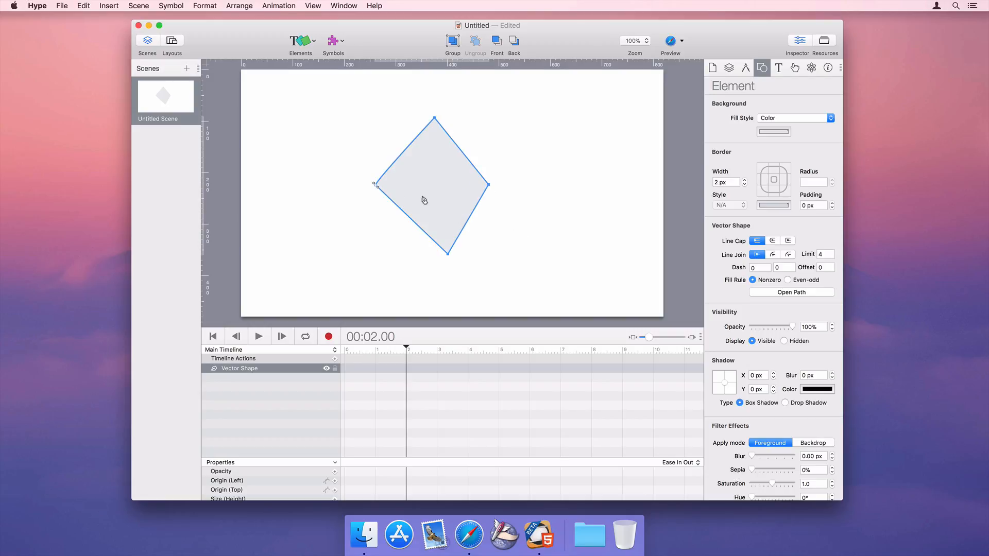
{"action": "left_click", "coordinate": [375, 185]}
Record a keyframe at 2 seconds that morphs the diamond into a heart by lowering its top point and raising both curve handles
{"action": "left_click", "coordinate": [328, 336]}
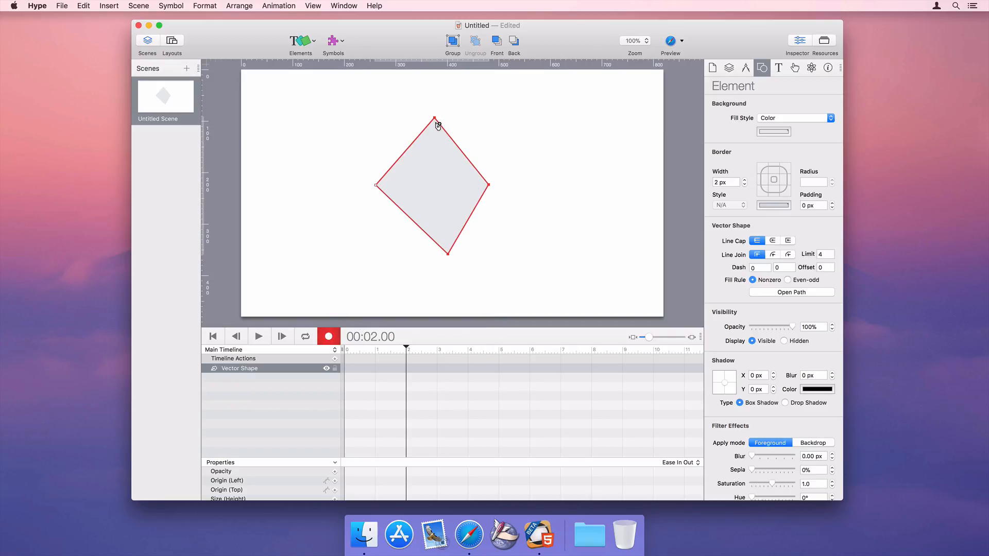
{"action": "left_click", "coordinate": [406, 348]}
{"action": "double_click", "coordinate": [425, 137]}
{"action": "left_click_drag", "start_coordinate": [436, 120], "coordinate": [456, 147]}
{"action": "left_click_drag", "start_coordinate": [417, 233], "coordinate": [405, 110]}
{"action": "left_click_drag", "start_coordinate": [448, 168], "coordinate": [458, 102]}
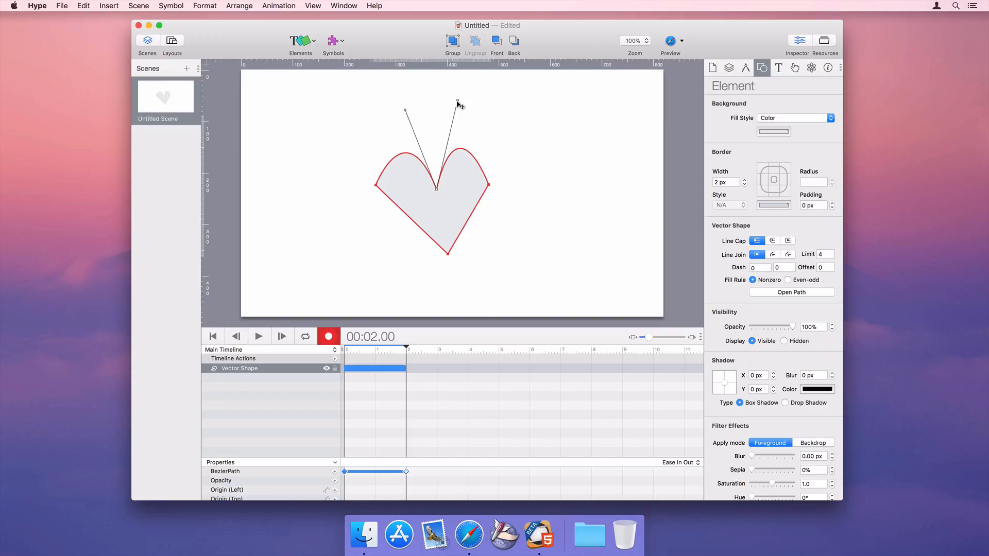
{"action": "left_click", "coordinate": [329, 338]}
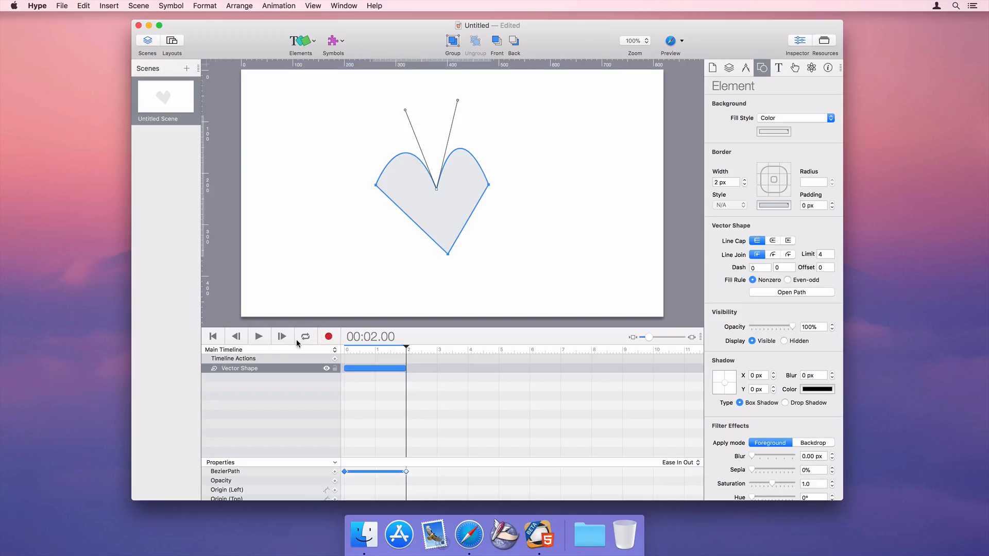
Play the diamond-to-heart morph on the timeline and preview it in Safari
{"action": "left_click", "coordinate": [260, 337]}
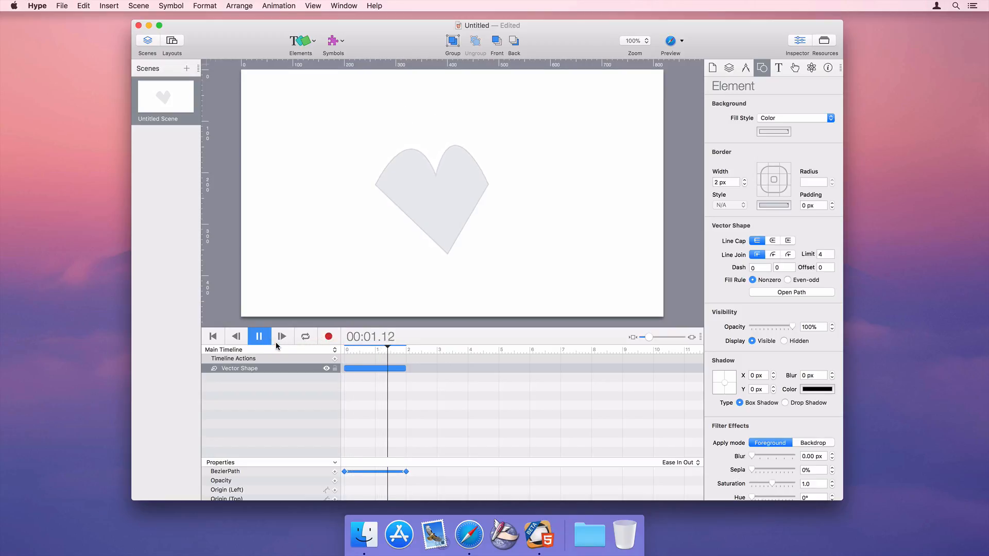
{"action": "left_click", "coordinate": [670, 40]}
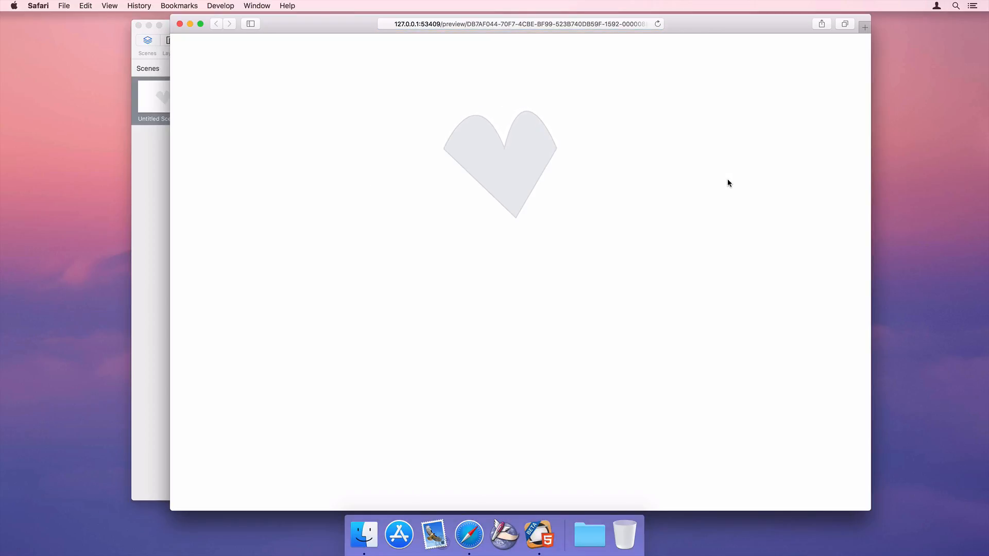
{"action": "left_click", "coordinate": [179, 24]}
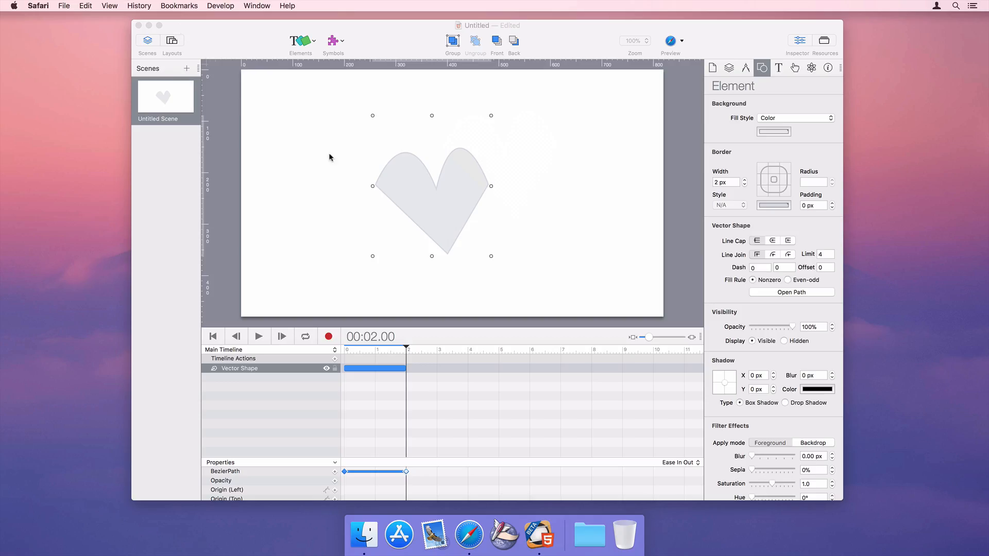
Record a second morph at 4 seconds, adding points along the heart's lower edges to form a palm-tree shape with a narrow trunk
{"action": "left_click", "coordinate": [452, 195]}
{"action": "double_click", "coordinate": [452, 194]}
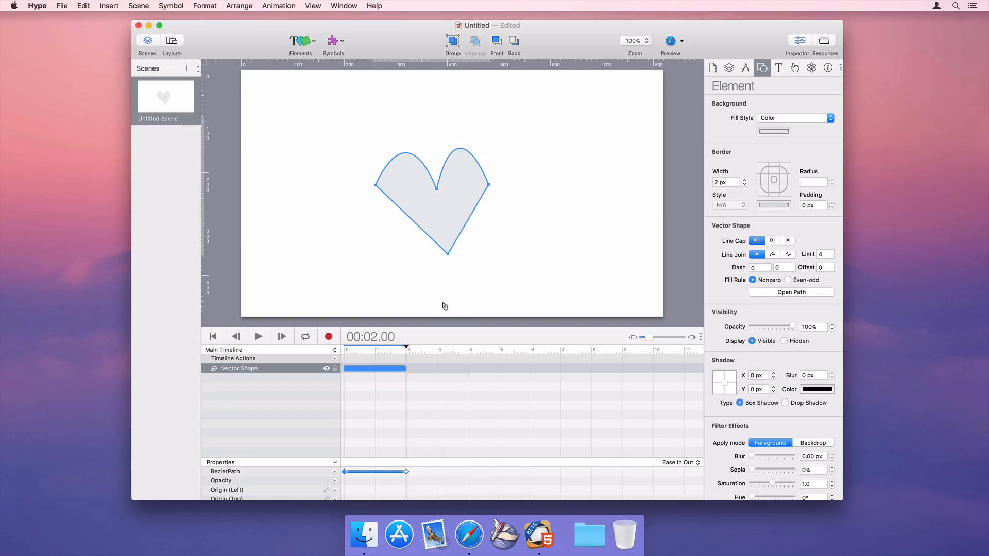
{"action": "left_click_drag", "start_coordinate": [461, 350], "coordinate": [469, 350]}
{"action": "left_click", "coordinate": [328, 336]}
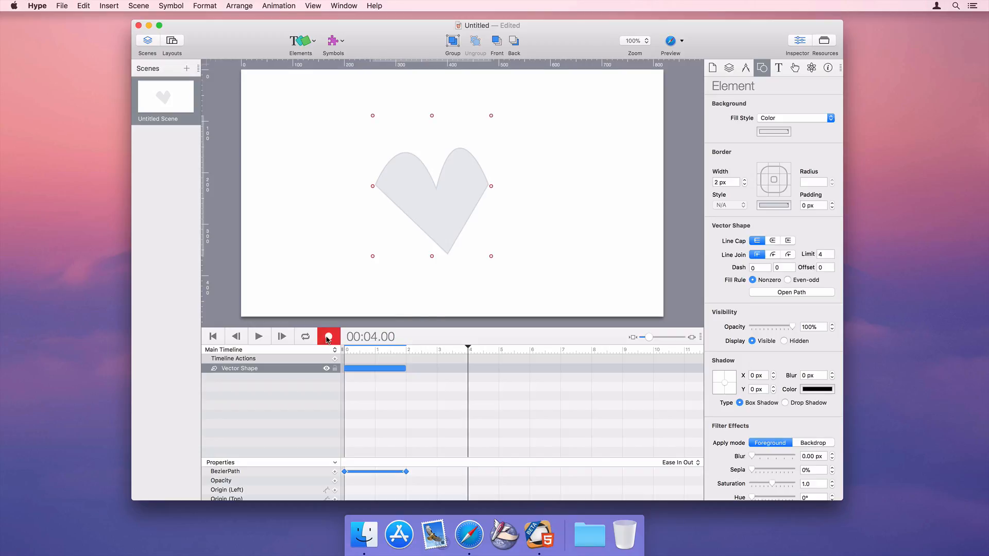
{"action": "double_click", "coordinate": [466, 208]}
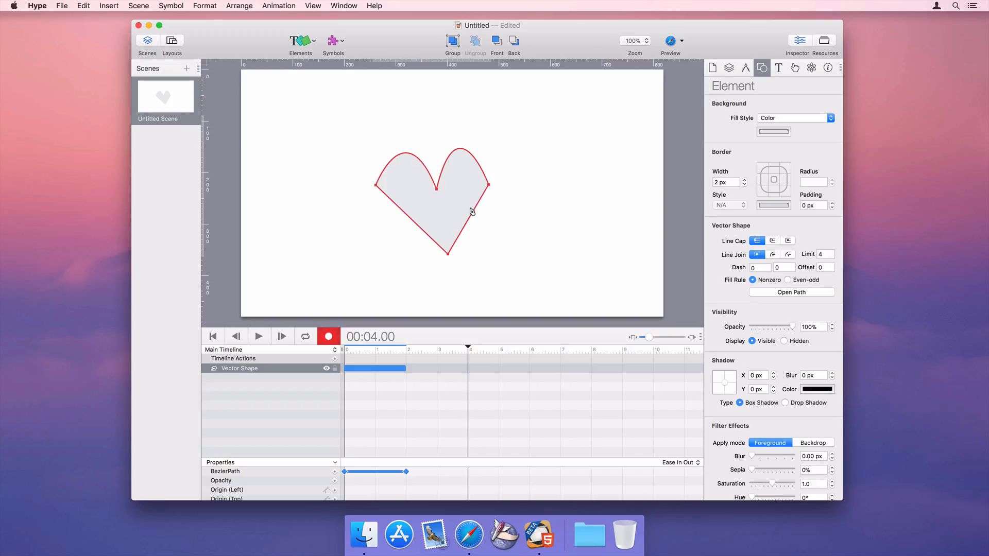
{"action": "left_click_drag", "start_coordinate": [474, 210], "coordinate": [504, 196]}
{"action": "left_click_drag", "start_coordinate": [469, 227], "coordinate": [451, 210]}
{"action": "left_click_drag", "start_coordinate": [394, 200], "coordinate": [441, 260]}
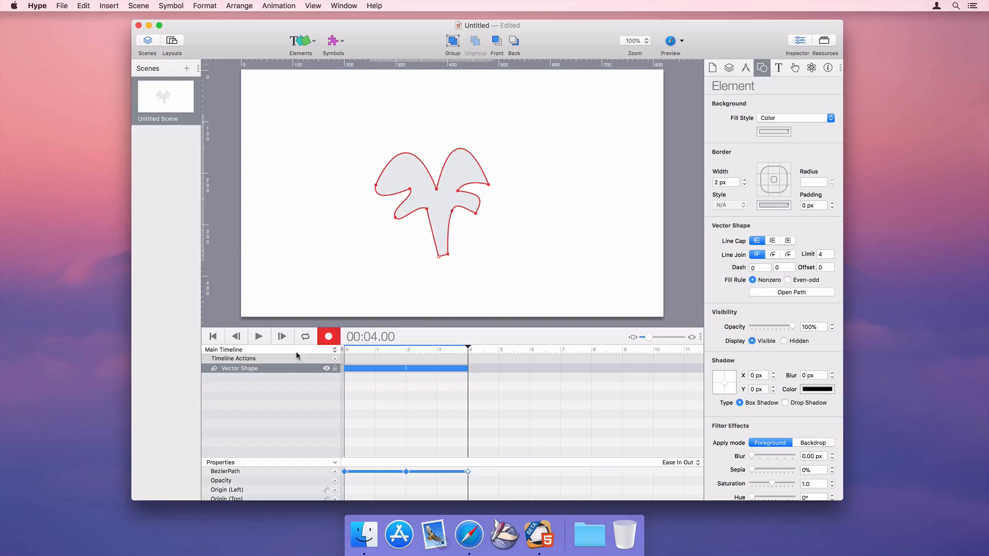
Stop recording and play the shape's morph into the palm tree on the timeline
{"action": "left_click", "coordinate": [328, 336]}
{"action": "left_click", "coordinate": [259, 336]}
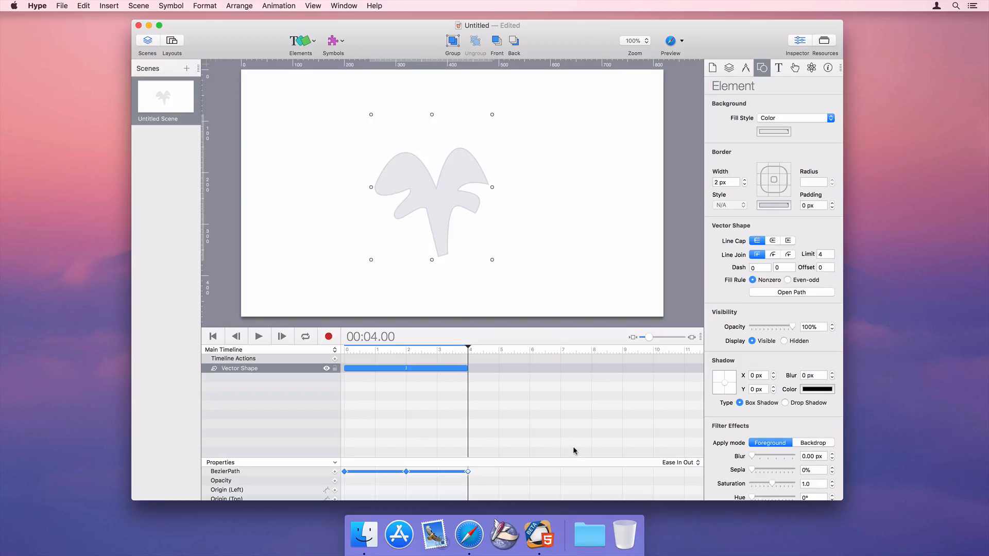
Open the shape-morph-tests document and copy the bat vector shape from its "terrible performance" scene
{"action": "left_click", "coordinate": [585, 535]}
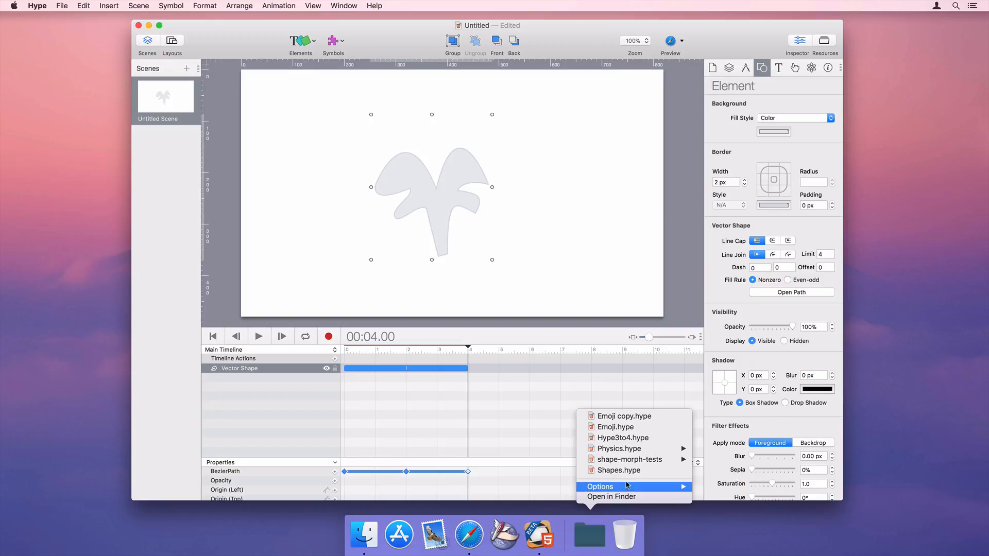
{"action": "left_click", "coordinate": [647, 460]}
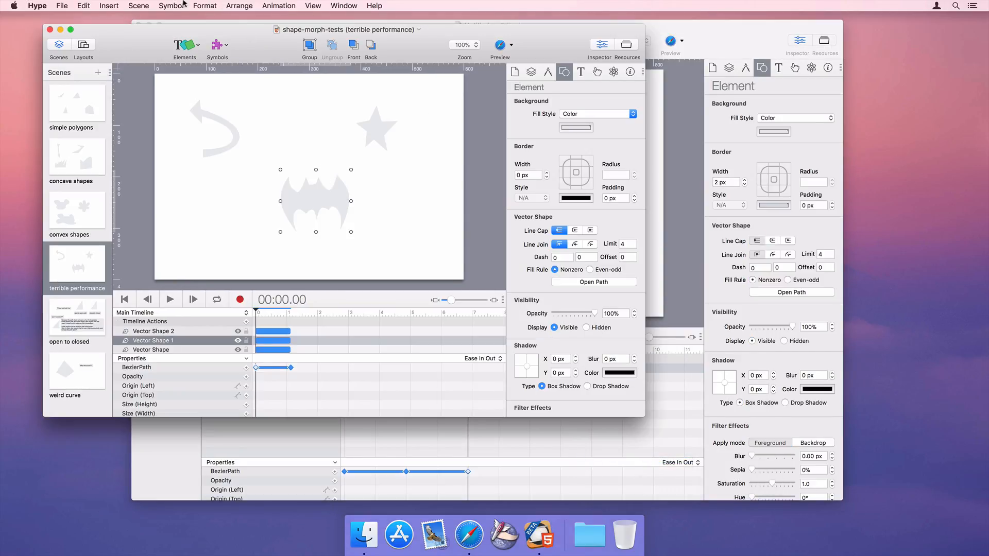
{"action": "left_click", "coordinate": [83, 6]}
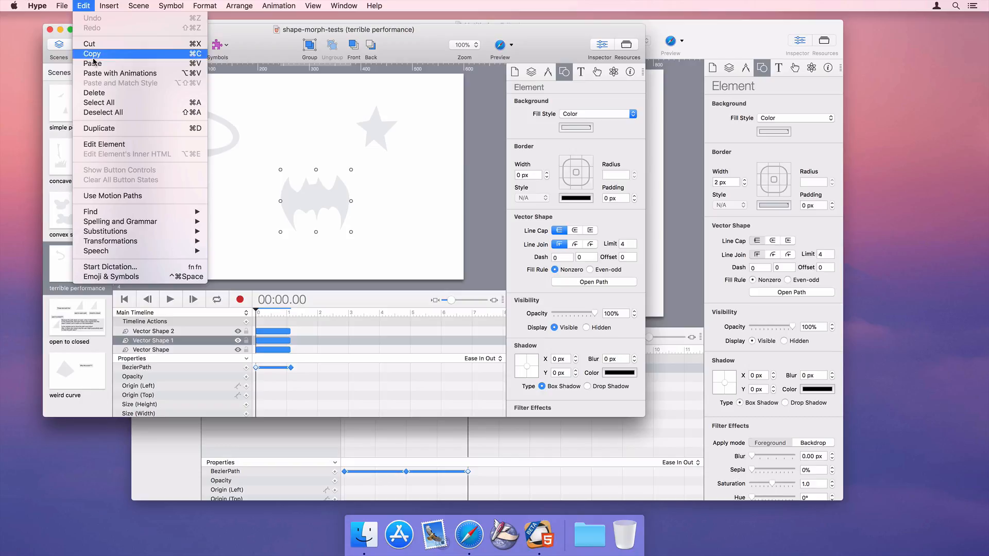
{"action": "left_click", "coordinate": [132, 54]}
Record a keyframe at 6 seconds in the Untitled document, pasting the copied bat outline into the palm-tree vector shape
{"action": "left_click", "coordinate": [702, 52]}
{"action": "left_click_drag", "start_coordinate": [507, 347], "coordinate": [529, 348]}
{"action": "left_click", "coordinate": [328, 336]}
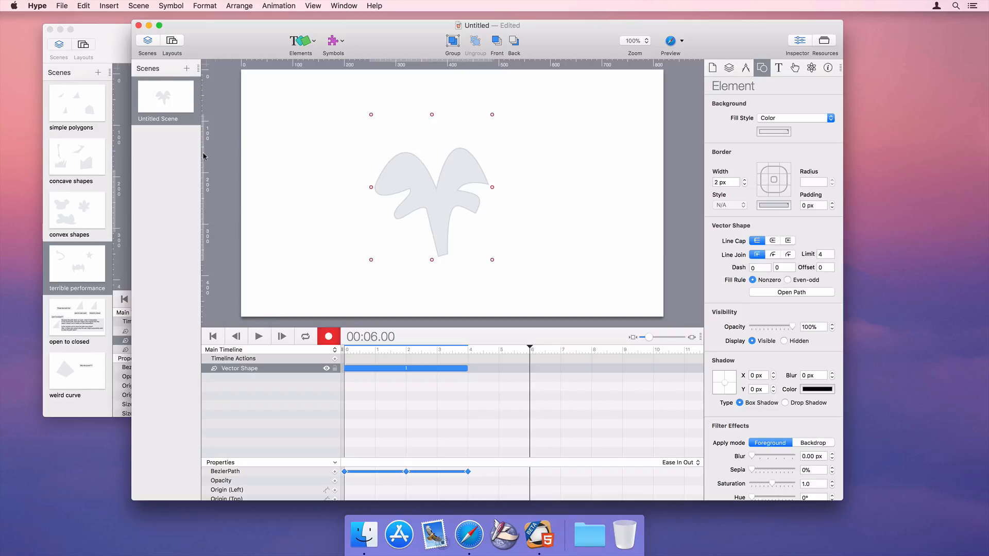
{"action": "double_click", "coordinate": [421, 187]}
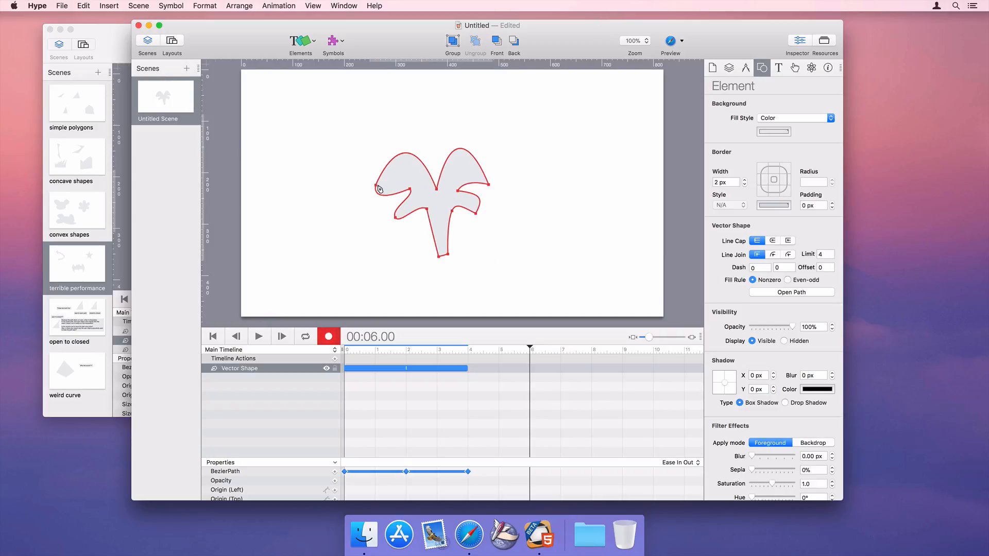
{"action": "left_click", "coordinate": [83, 6]}
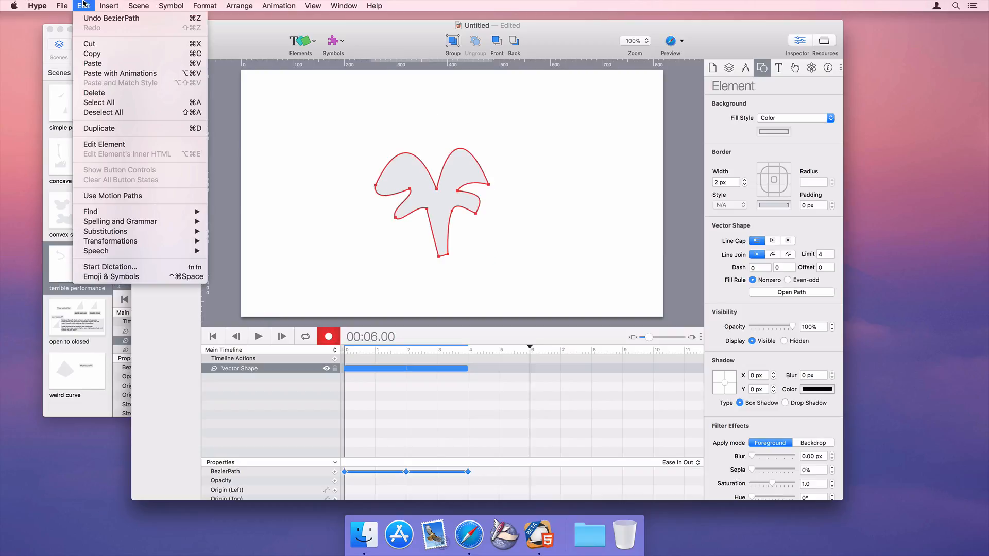
{"action": "left_click", "coordinate": [93, 63]}
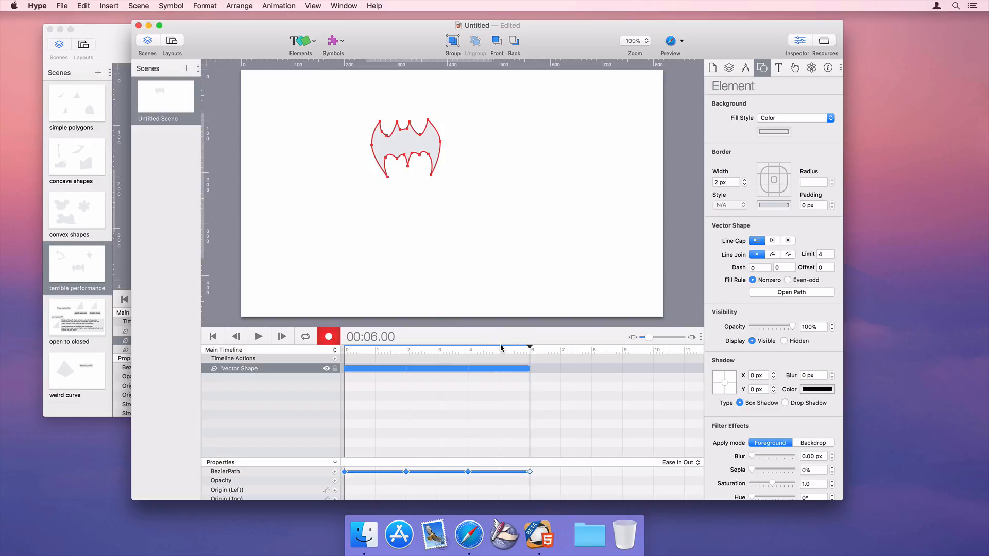
{"action": "left_click", "coordinate": [332, 336]}
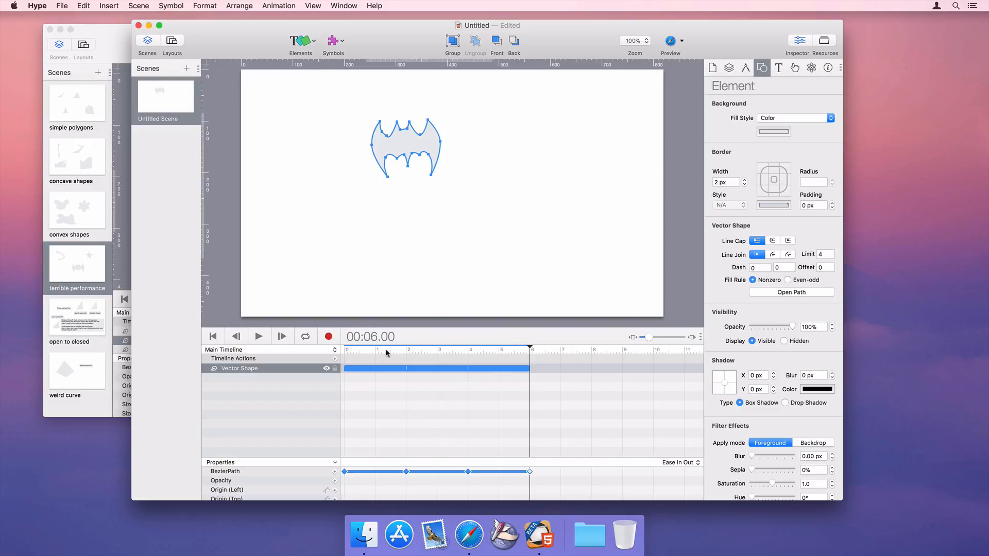
Scrub the palm-tree-to-bat morph and preview it in Safari, closing the preview and the shape-morph-tests document at the end
{"action": "left_click", "coordinate": [480, 352]}
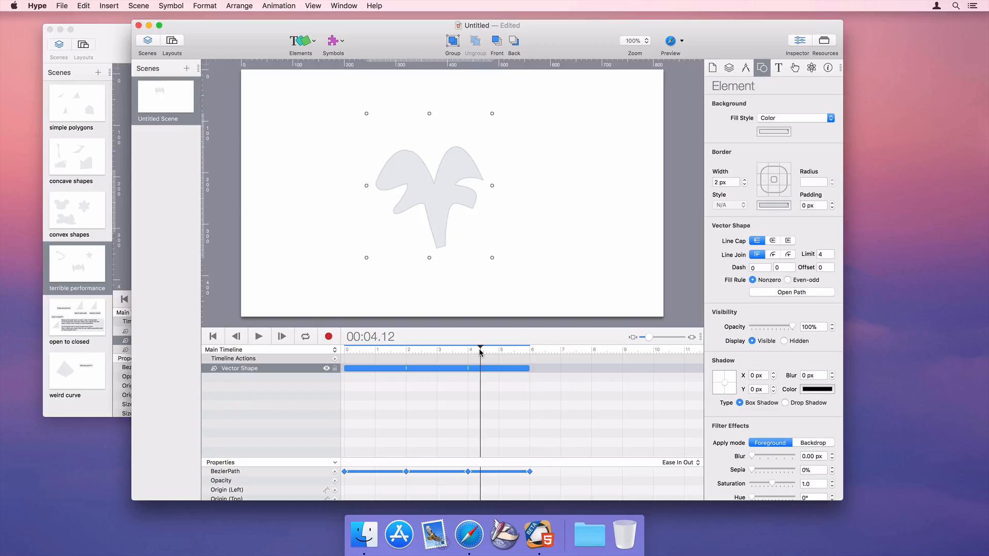
{"action": "left_click", "coordinate": [669, 41]}
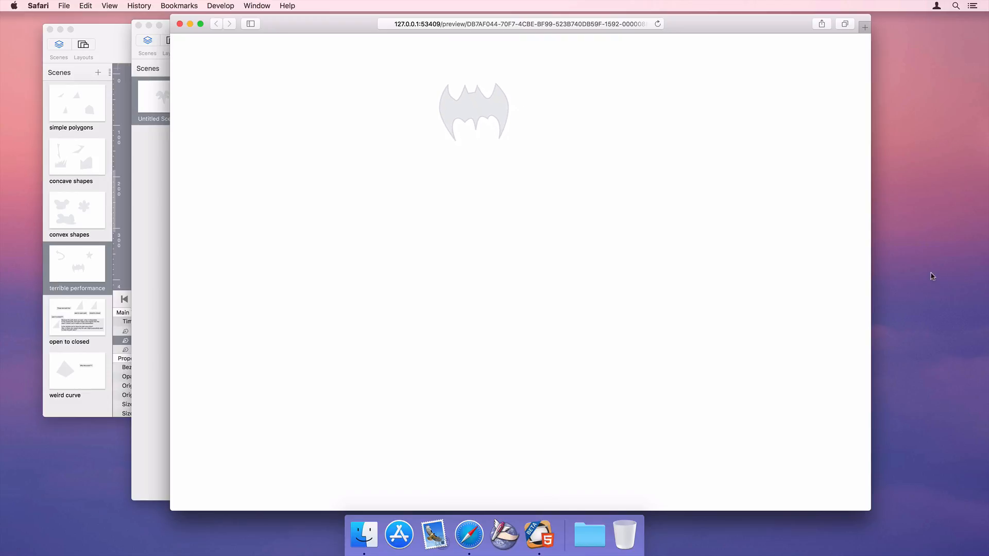
{"action": "left_click", "coordinate": [179, 24]}
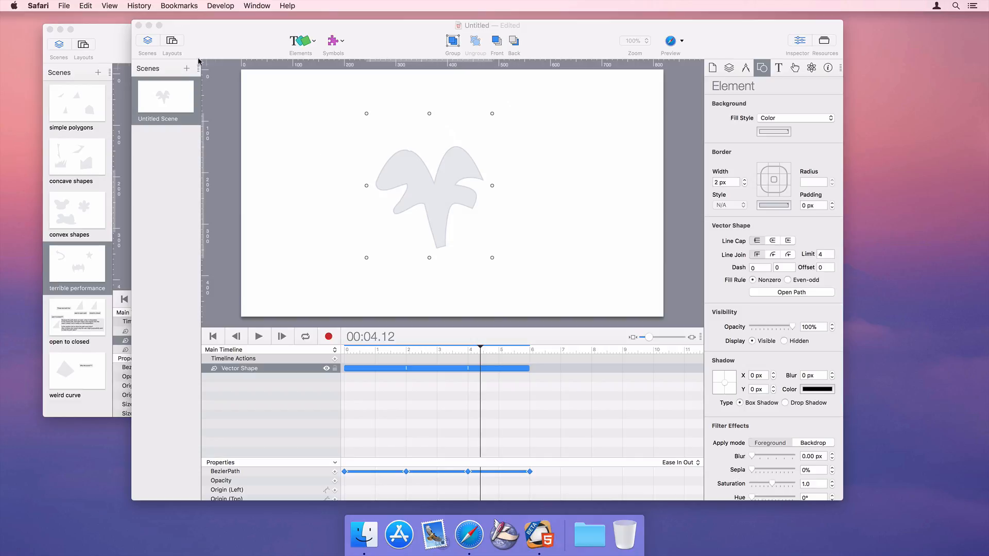
{"action": "left_click", "coordinate": [49, 30]}
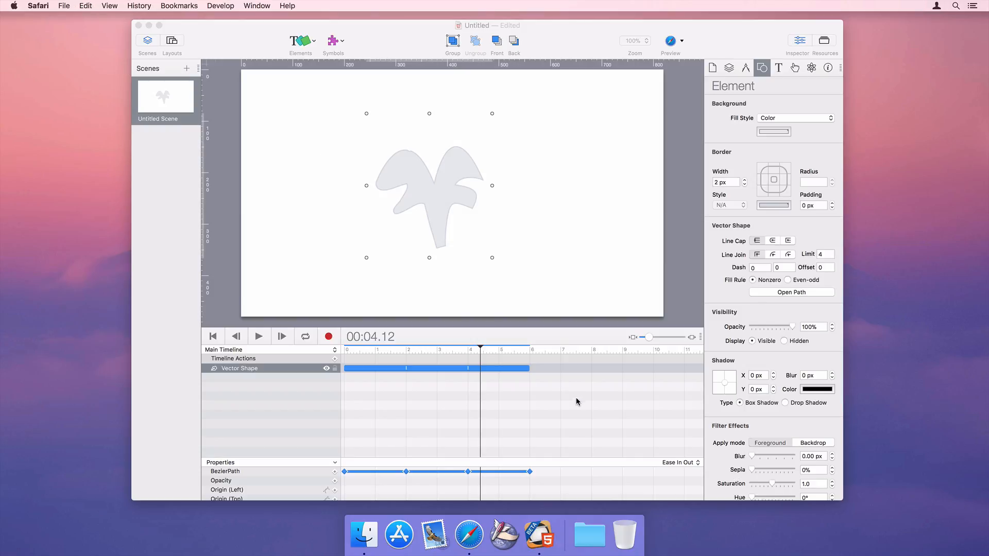
Open Emoji.hype and show the animation timelines of its scene
{"action": "right_click", "coordinate": [594, 536]}
{"action": "left_click", "coordinate": [639, 428]}
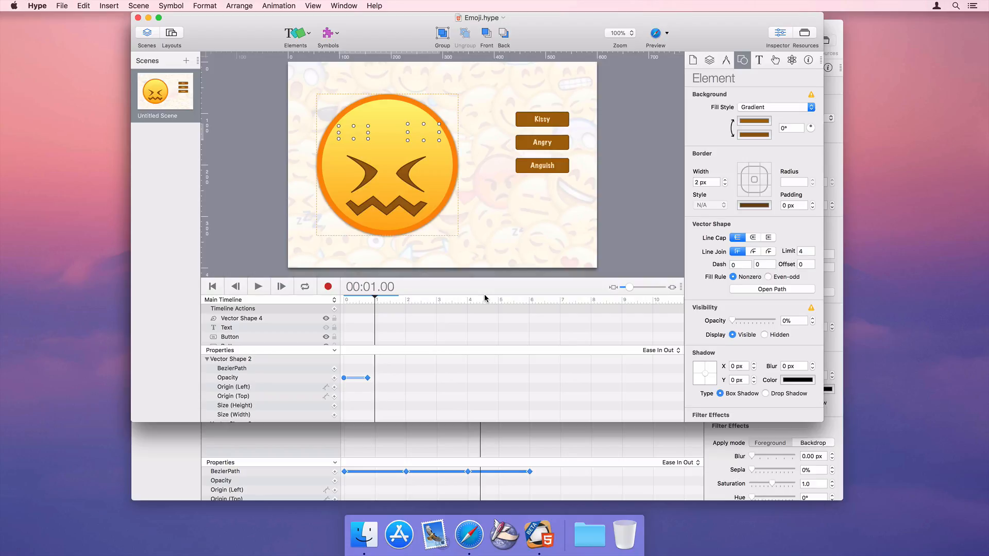
{"action": "left_click", "coordinate": [709, 59]}
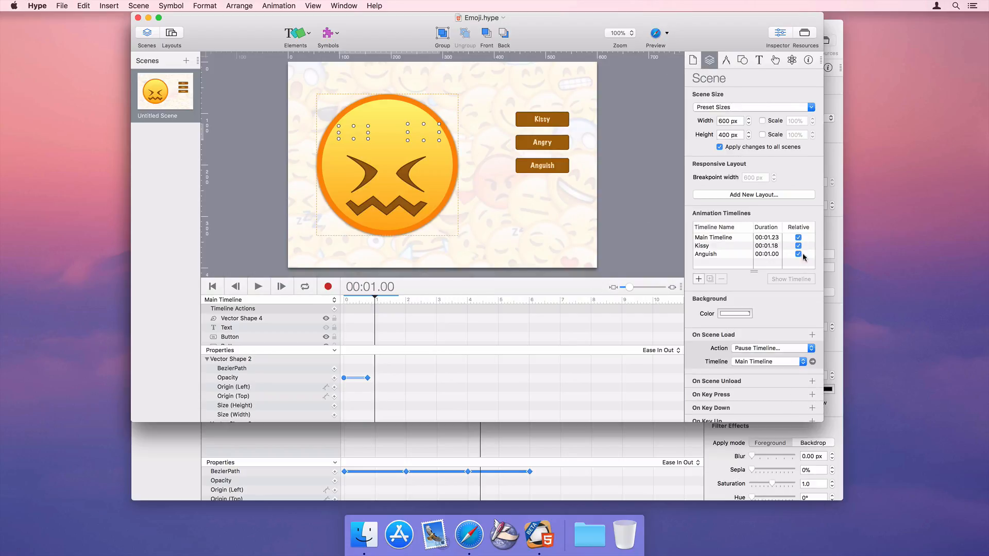
Preview the emoji scene in Safari, switch repeatedly between the Anguish, Angry and Kissy expressions, and close the preview and Emoji.hype
{"action": "left_click", "coordinate": [654, 34]}
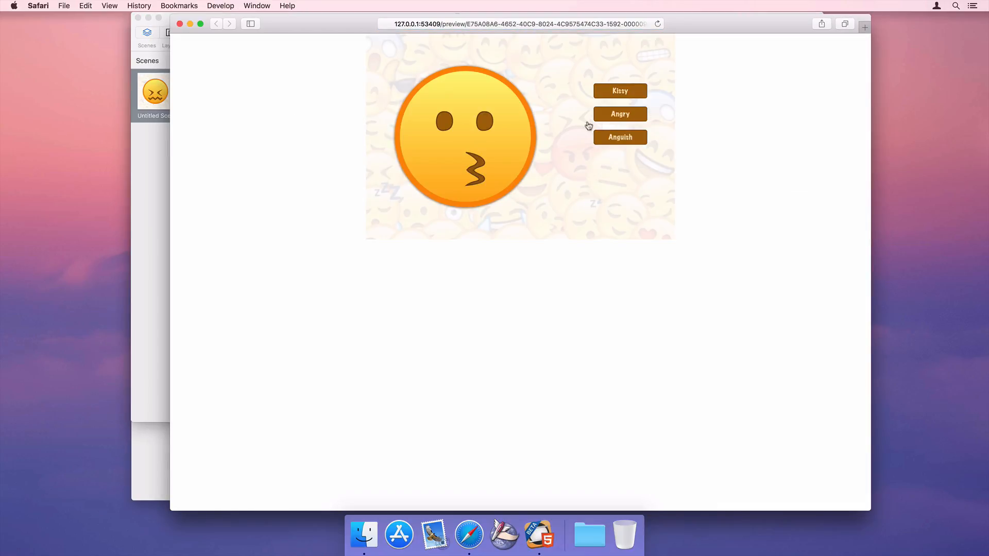
{"action": "left_click", "coordinate": [630, 143]}
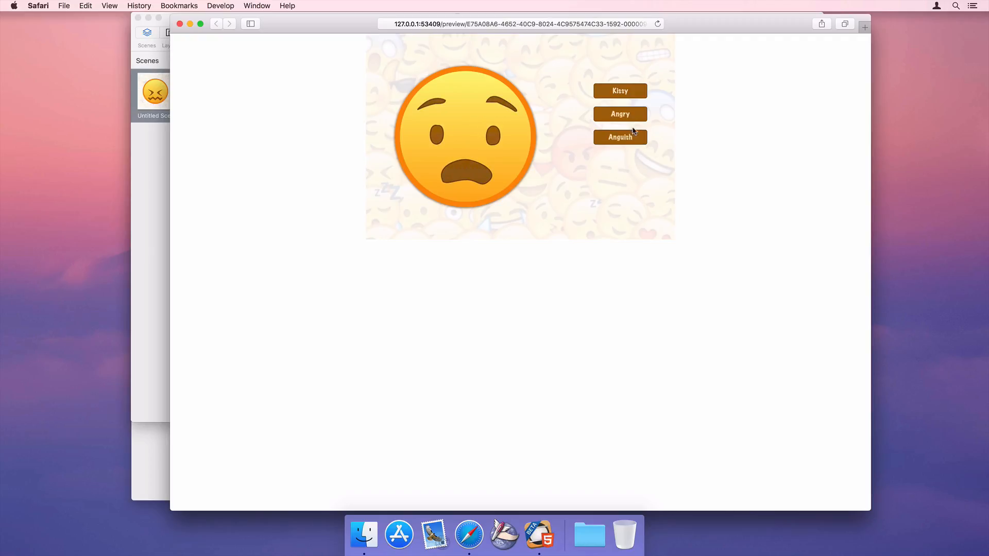
{"action": "left_click", "coordinate": [634, 118]}
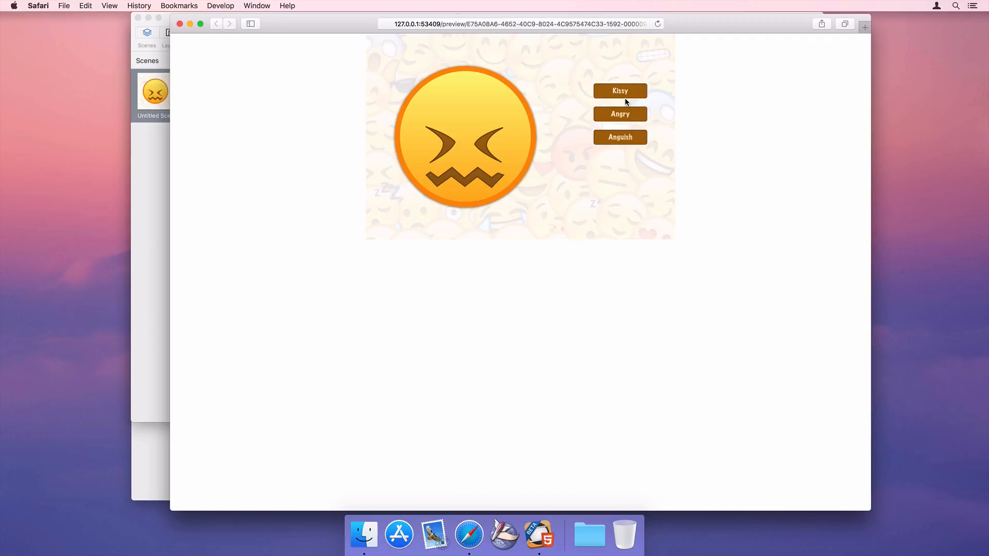
{"action": "left_click", "coordinate": [623, 94]}
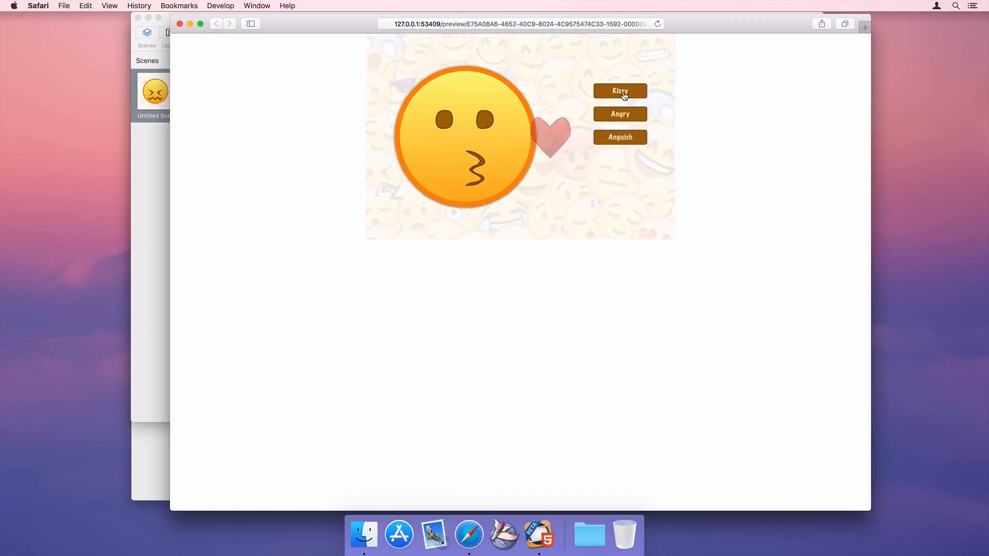
{"action": "left_click", "coordinate": [632, 116]}
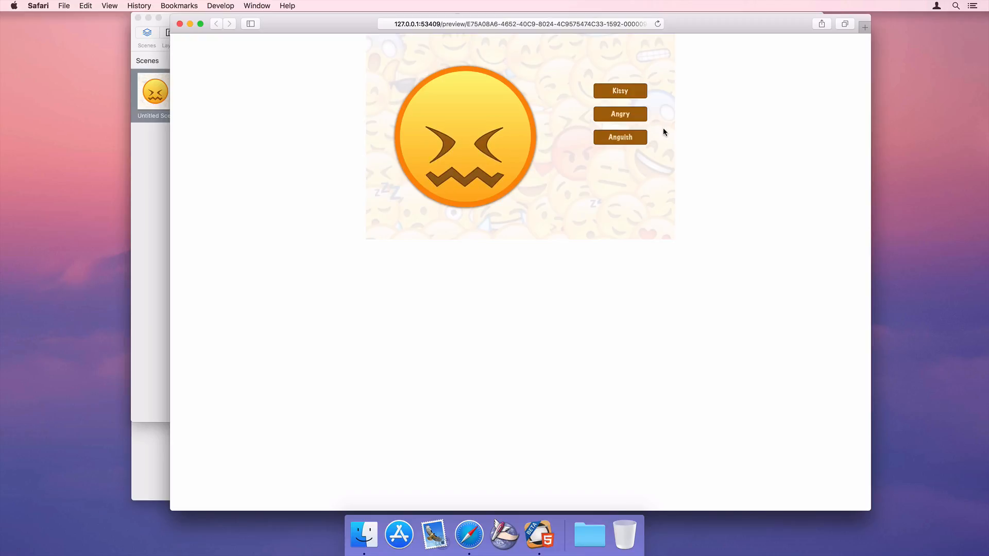
{"action": "left_click", "coordinate": [641, 138]}
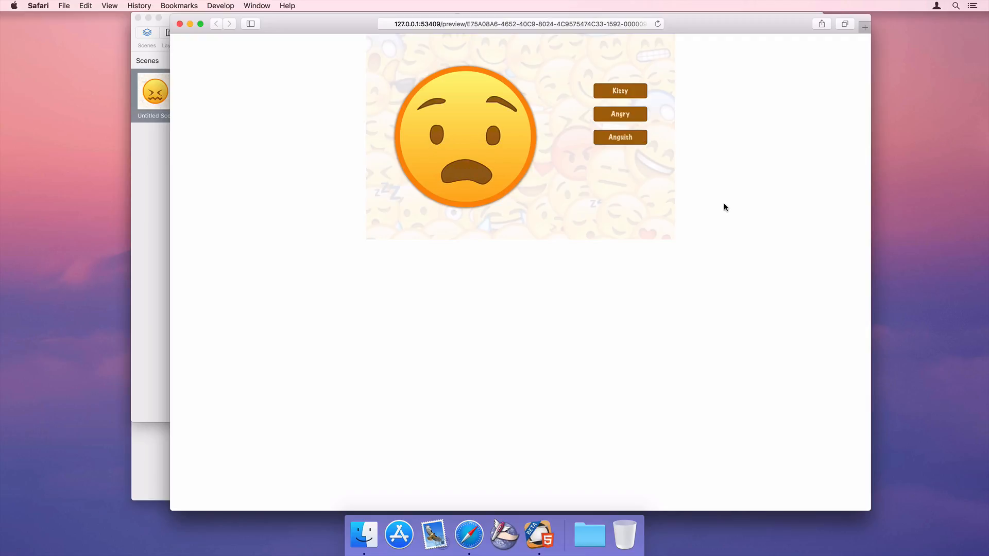
{"action": "left_click", "coordinate": [621, 93]}
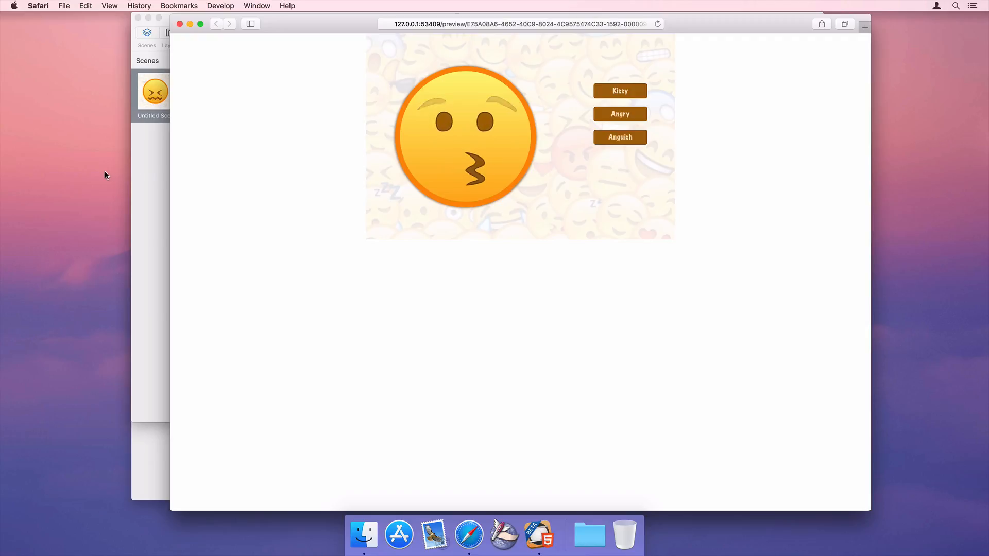
{"action": "left_click", "coordinate": [180, 24]}
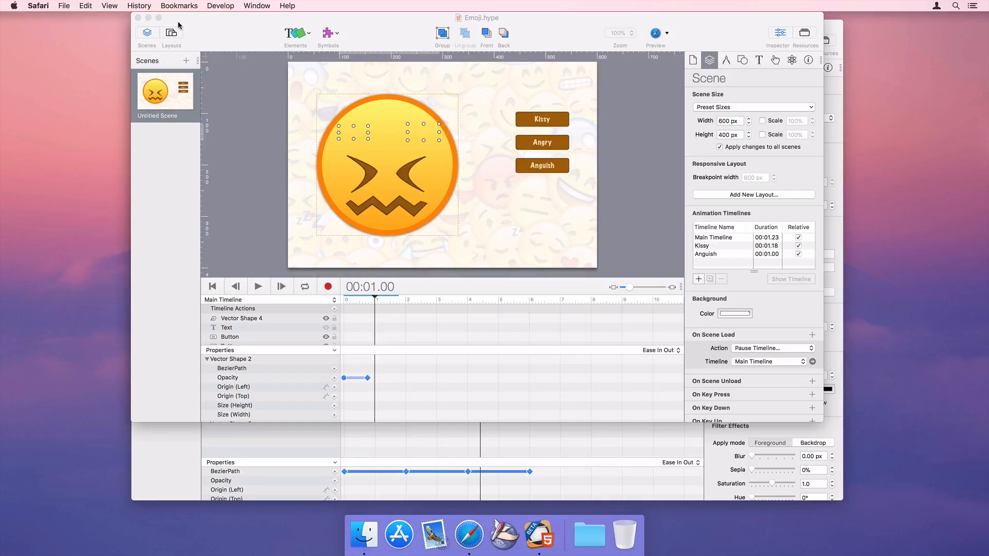
{"action": "left_click", "coordinate": [138, 18]}
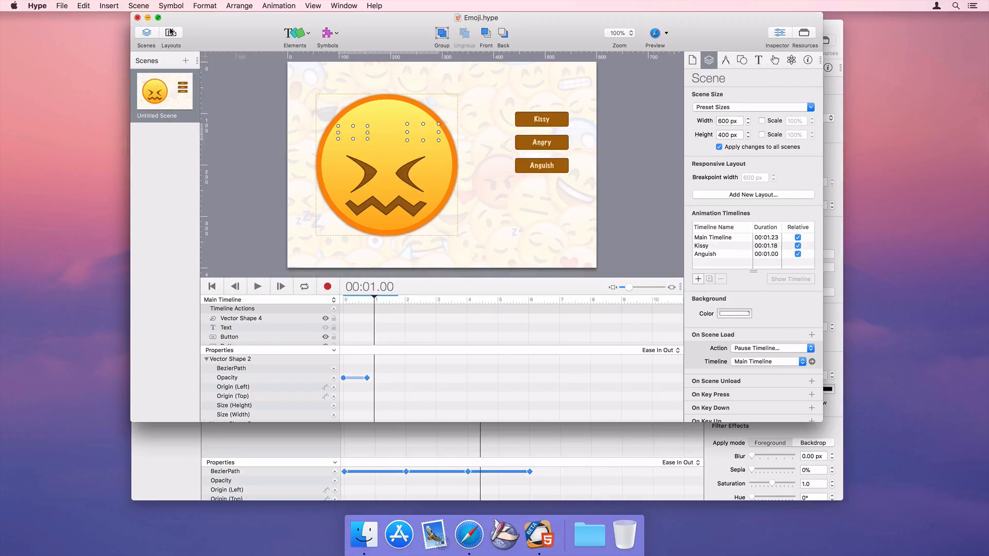
Delete the morphing shape and draw an open three-point path with a long, nearly horizontal segment and a short upright one at its right end
{"action": "key", "text": "BackSpace"}
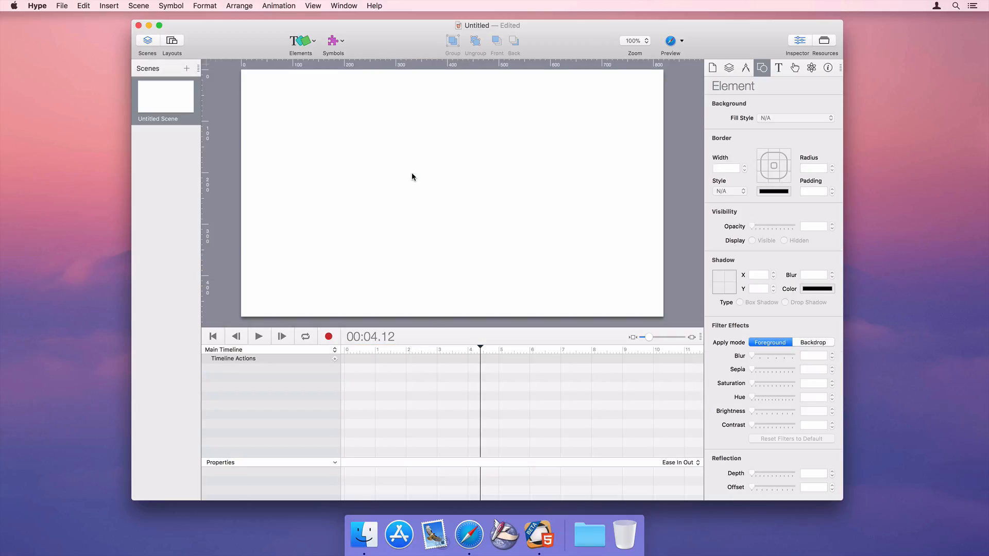
{"action": "key", "text": "p"}
{"action": "left_click", "coordinate": [302, 213]}
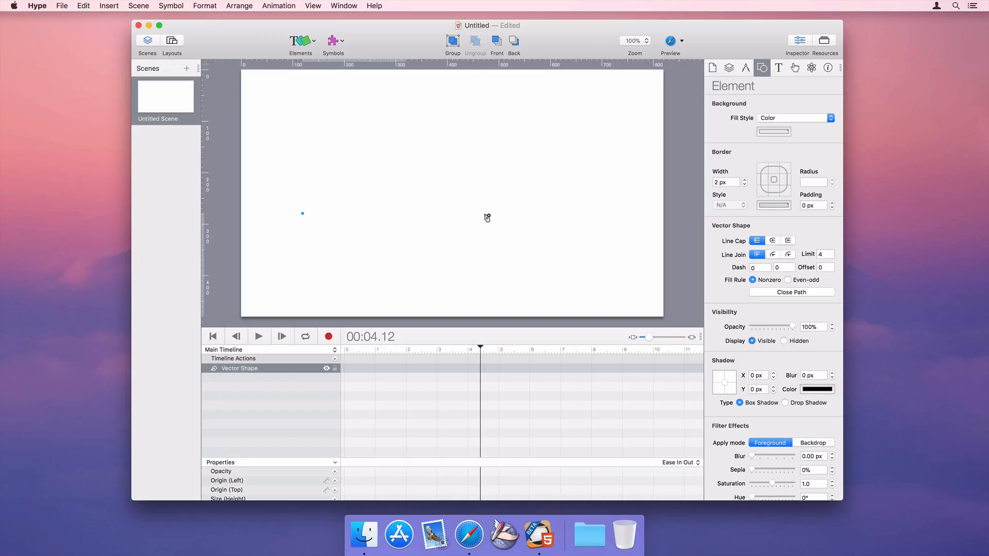
{"action": "left_click", "coordinate": [609, 220]}
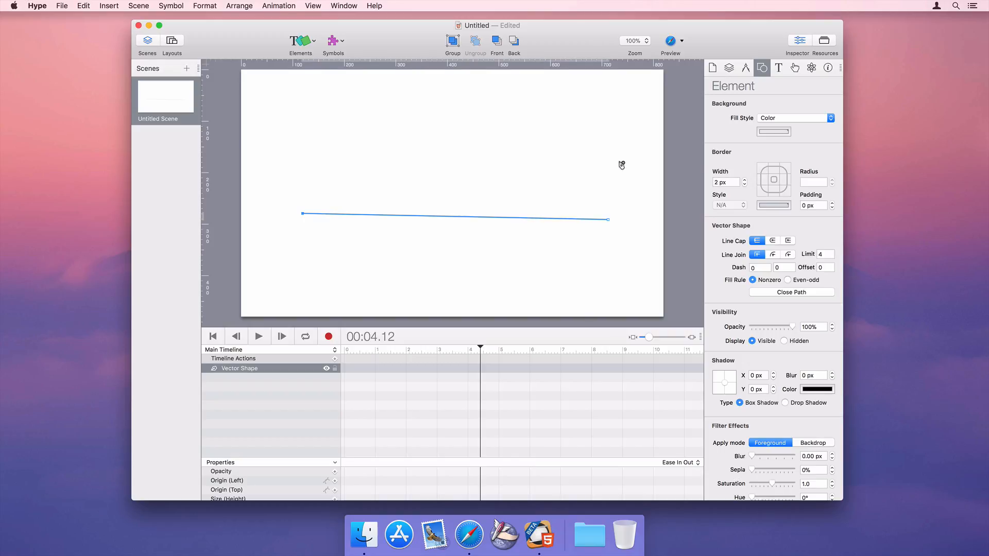
{"action": "left_click", "coordinate": [621, 127]}
{"action": "key", "text": "Escape"}
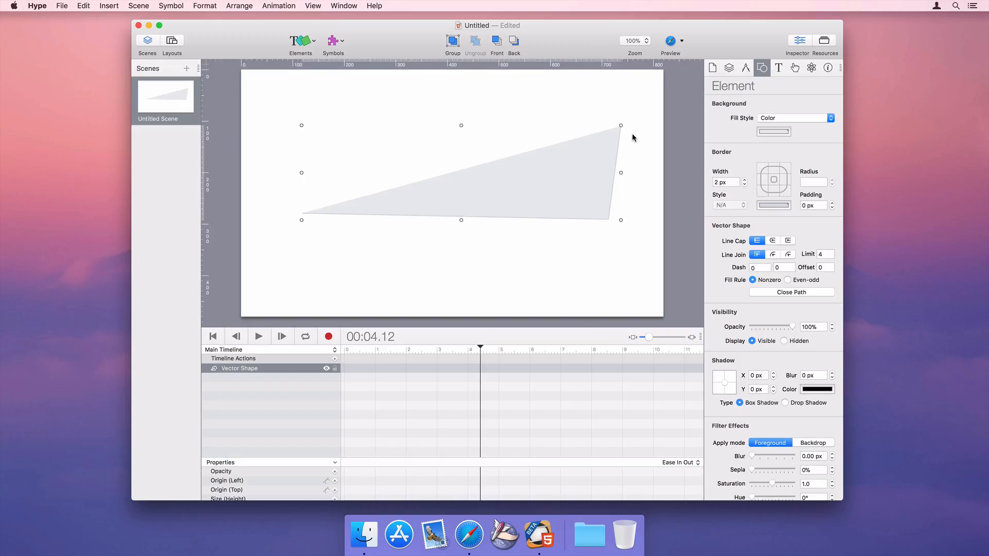
Remove the open path's fill and give it a 22 px black (#000000) border
{"action": "left_click", "coordinate": [769, 118]}
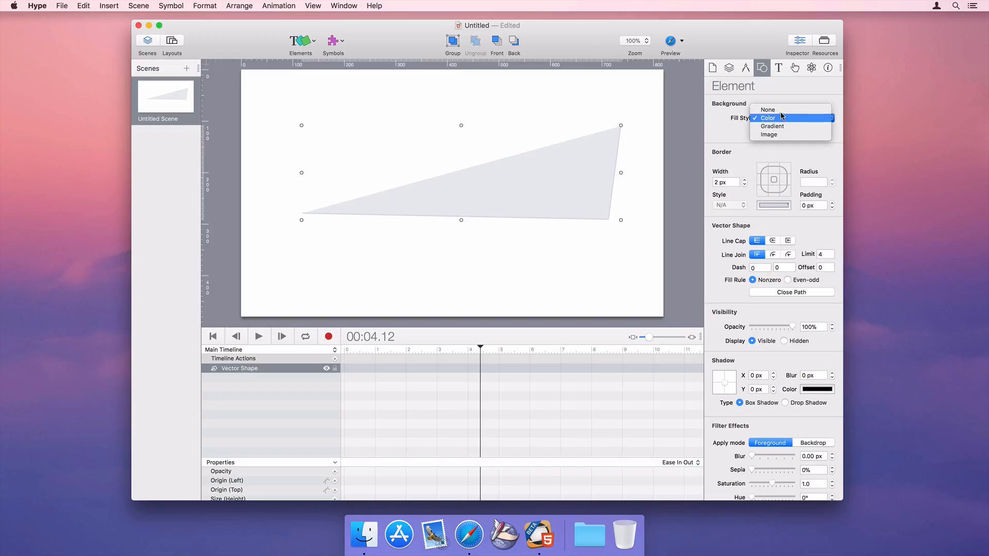
{"action": "left_click", "coordinate": [778, 110]}
{"action": "left_click", "coordinate": [743, 166]}
{"action": "left_click", "coordinate": [743, 166]}
{"action": "left_click_drag", "start_coordinate": [744, 167], "coordinate": [744, 167]}
{"action": "left_click", "coordinate": [773, 192]}
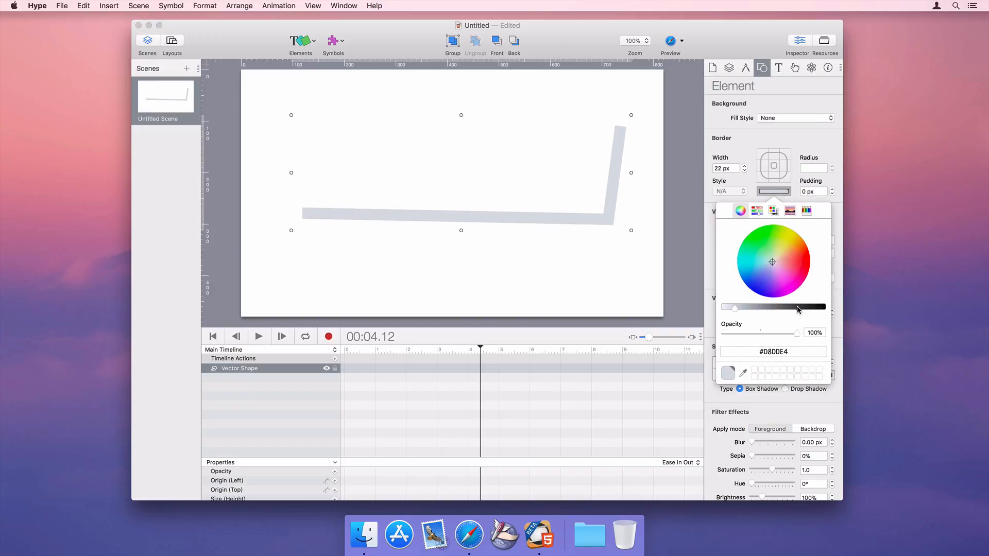
{"action": "left_click_drag", "start_coordinate": [797, 308], "coordinate": [831, 308]}
{"action": "left_click", "coordinate": [797, 142]}
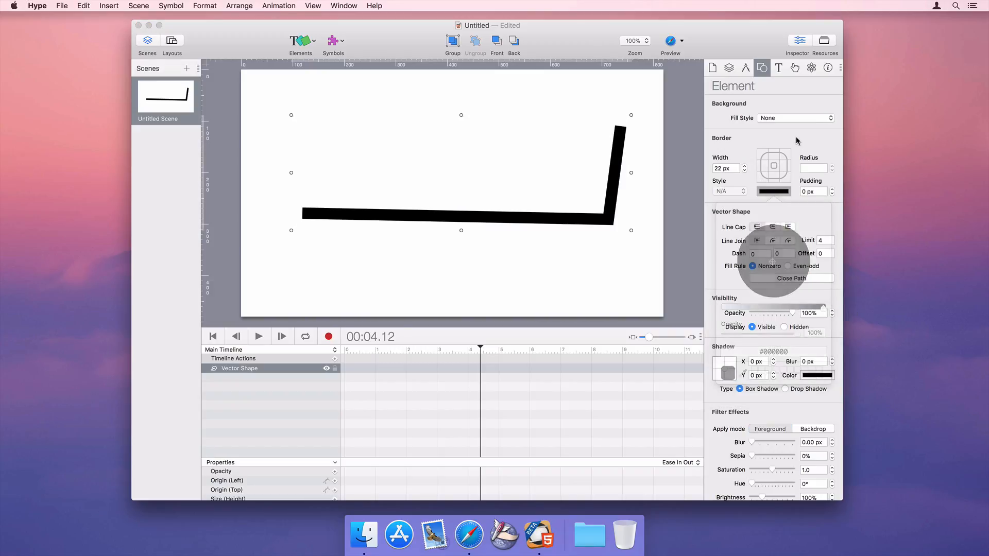
Try the round line cap and both alternative line joins on the path, and restore the original flat cap and sharp join
{"action": "left_click", "coordinate": [773, 227]}
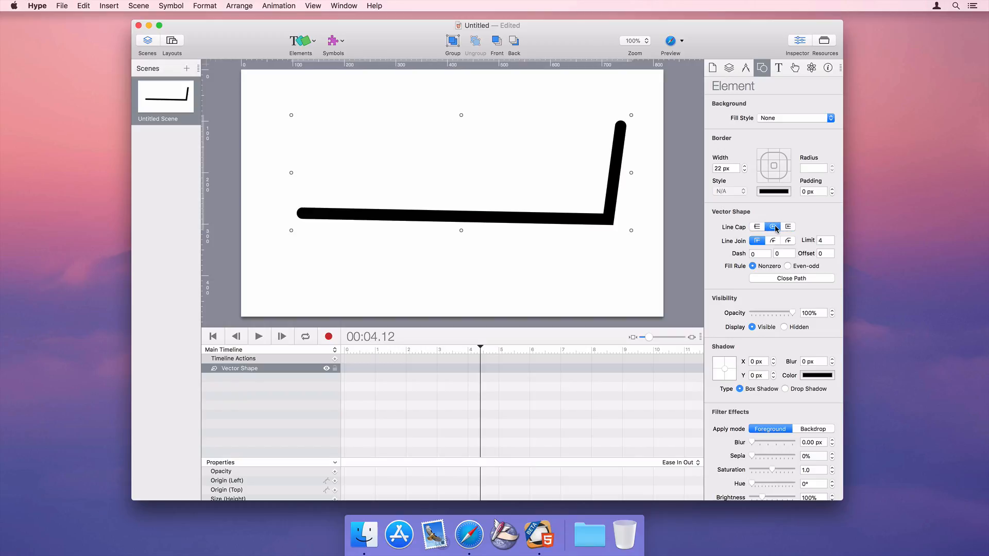
{"action": "left_click", "coordinate": [772, 241]}
{"action": "left_click", "coordinate": [788, 242]}
{"action": "left_click", "coordinate": [758, 241]}
{"action": "left_click", "coordinate": [758, 226]}
Move the playhead to 2 seconds and dash the path's border with length 20, trying a gap of 30 before setting it to 20
{"action": "left_click", "coordinate": [410, 351]}
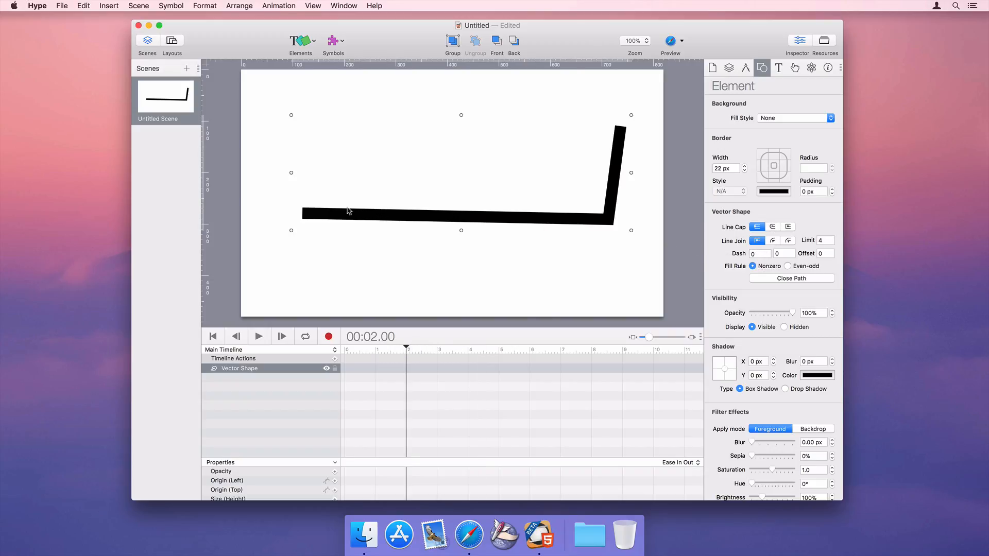
{"action": "left_click", "coordinate": [761, 255]}
{"action": "type", "text": "20"}
{"action": "key", "text": "Return"}
{"action": "left_click", "coordinate": [783, 252]}
{"action": "type", "text": "30"}
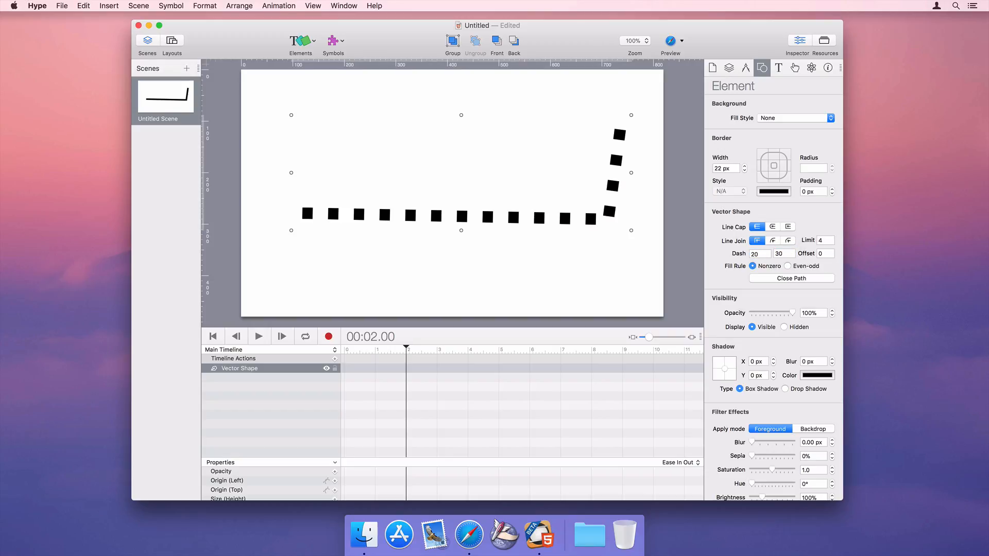
{"action": "key", "text": "Return"}
{"action": "type", "text": "20"}
{"action": "key", "text": "Return"}
Try shifting the path's dashes by changing the dash offset to 1 and up to 5
{"action": "left_click", "coordinate": [817, 252]}
{"action": "type", "text": "1"}
{"action": "key", "text": "Return"}
{"action": "left_click", "coordinate": [822, 253]}
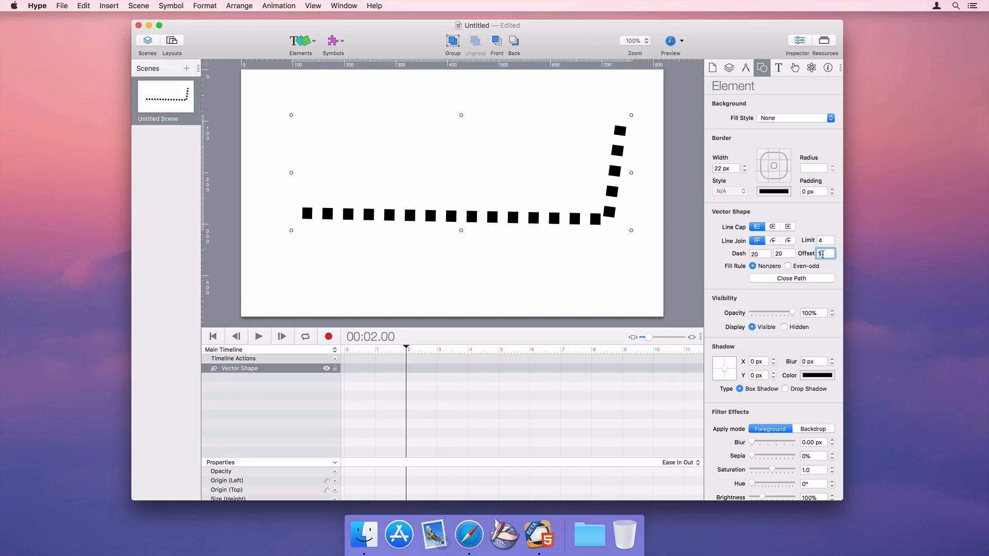
{"action": "key", "text": "Return"}
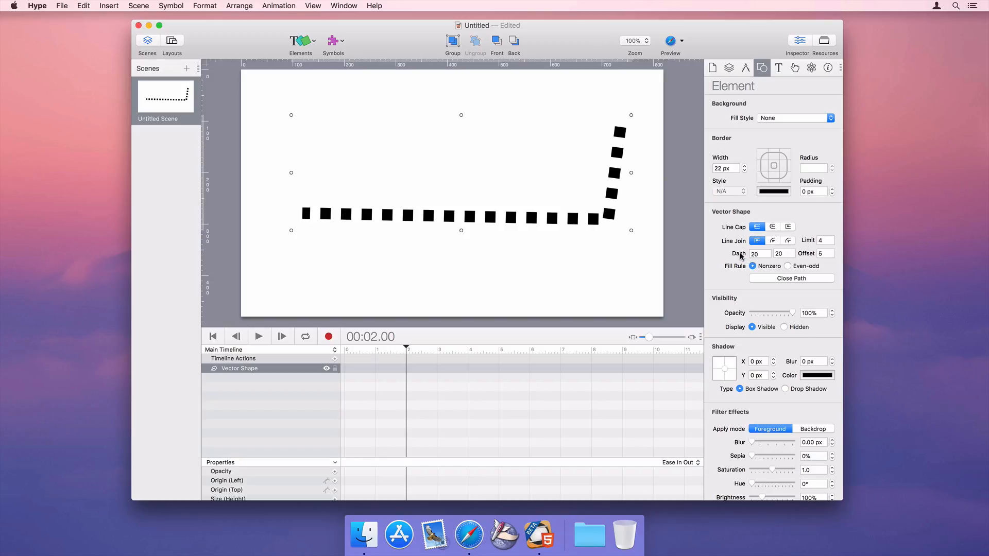
Set the path's dash length, gap and offset all to 777
{"action": "mouse_move", "coordinate": [741, 256]}
{"action": "key", "text": "Tab"}
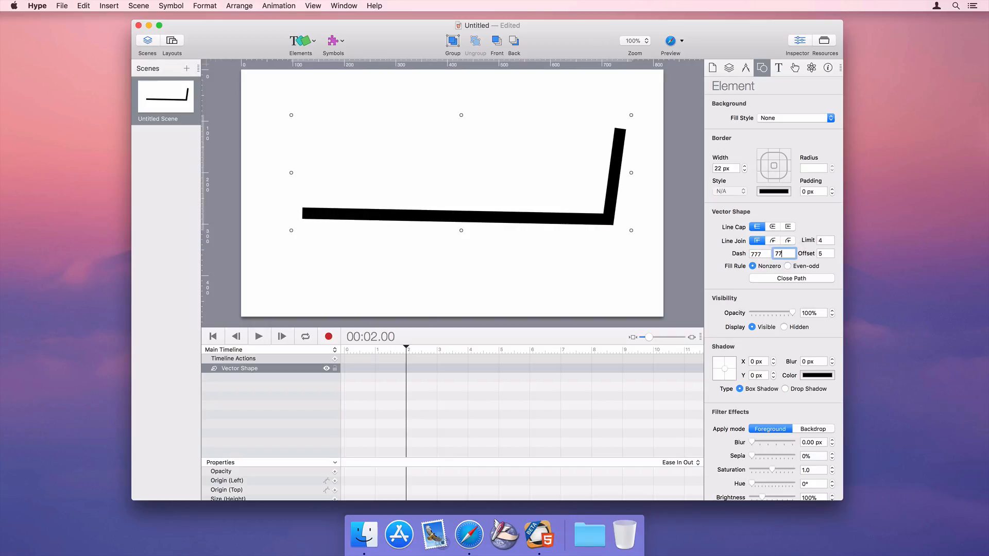
{"action": "type", "text": "777"}
{"action": "key", "text": "Tab"}
{"action": "type", "text": "777"}
{"action": "key", "text": "Return"}
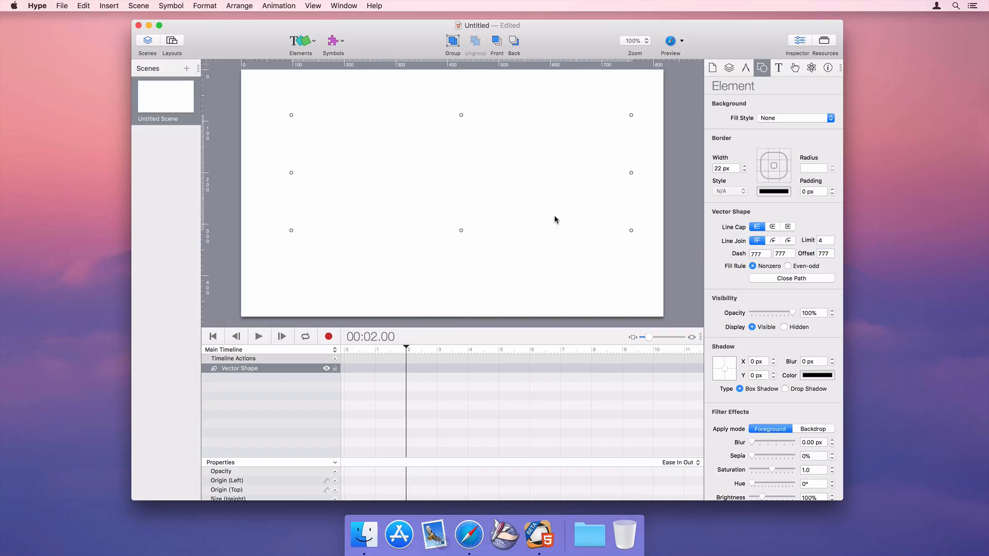
Record a dash offset of 0 at the 2-second mark, stop recording, and play the line-drawing animation
{"action": "left_click", "coordinate": [329, 337]}
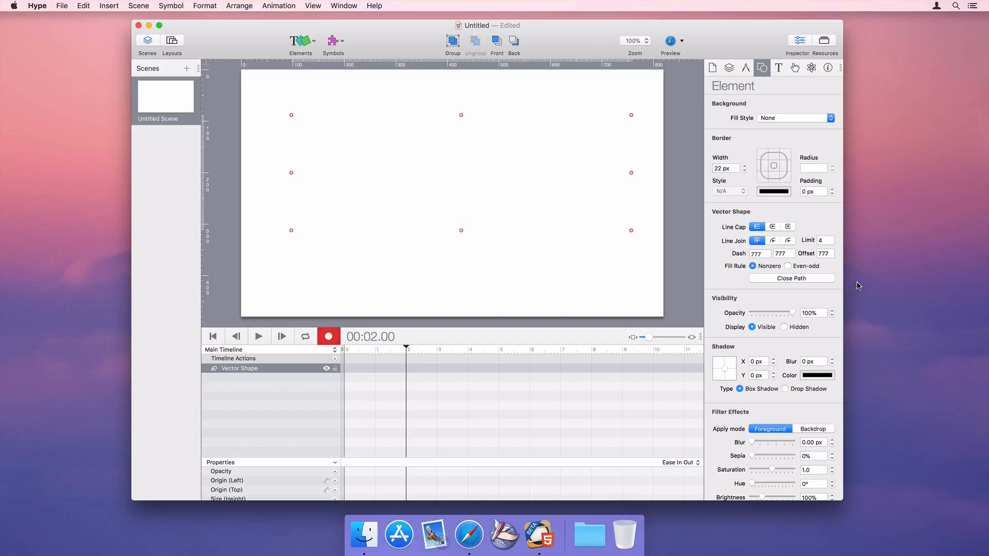
{"action": "double_click", "coordinate": [825, 254]}
{"action": "type", "text": "0"}
{"action": "key", "text": "Return"}
{"action": "left_click", "coordinate": [329, 337]}
{"action": "left_click", "coordinate": [263, 340]}
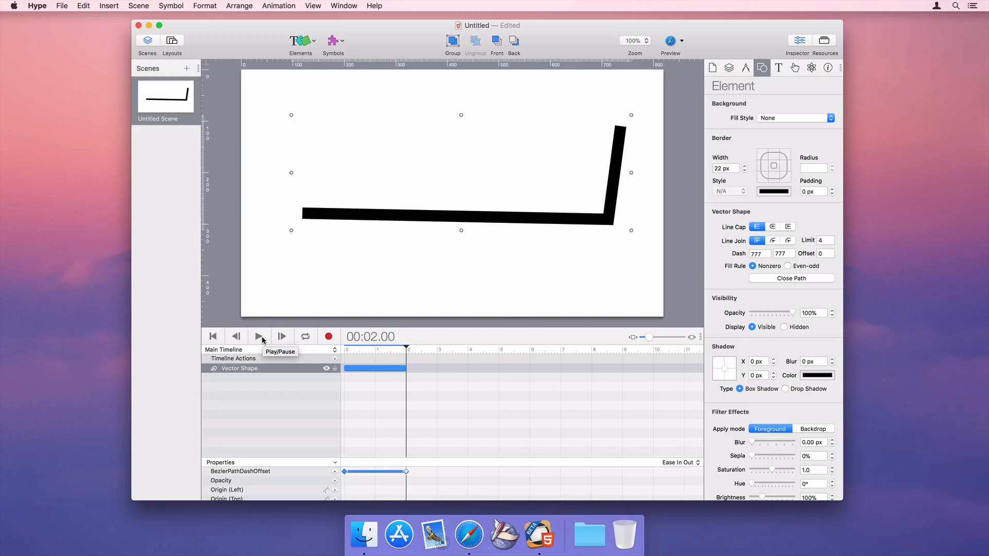
Open the Hype3to4.hype document, preview its line-drawing animation in the browser, and close both the preview and the document
{"action": "left_click", "coordinate": [586, 536]}
{"action": "mouse_move", "coordinate": [648, 457]}
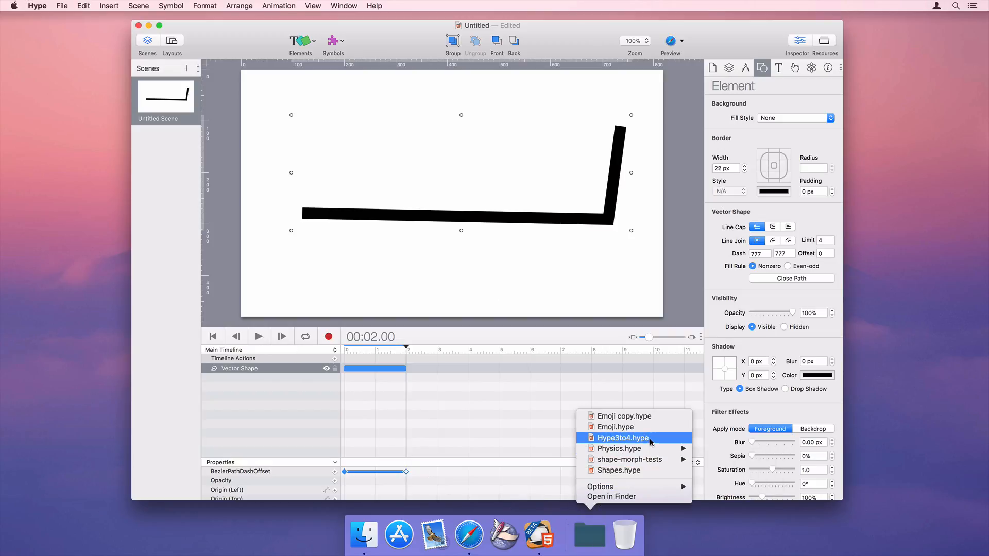
{"action": "left_click", "coordinate": [650, 438]}
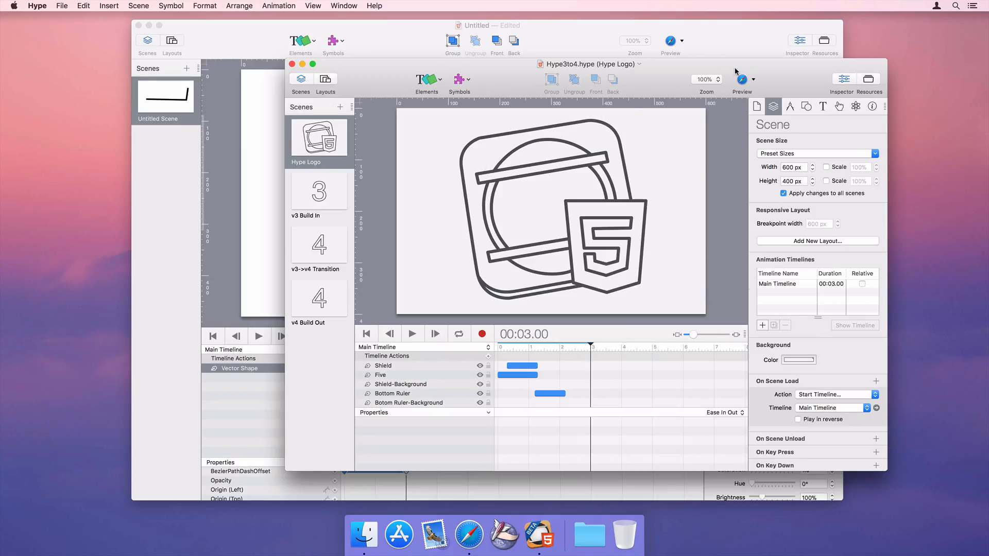
{"action": "left_click", "coordinate": [736, 81]}
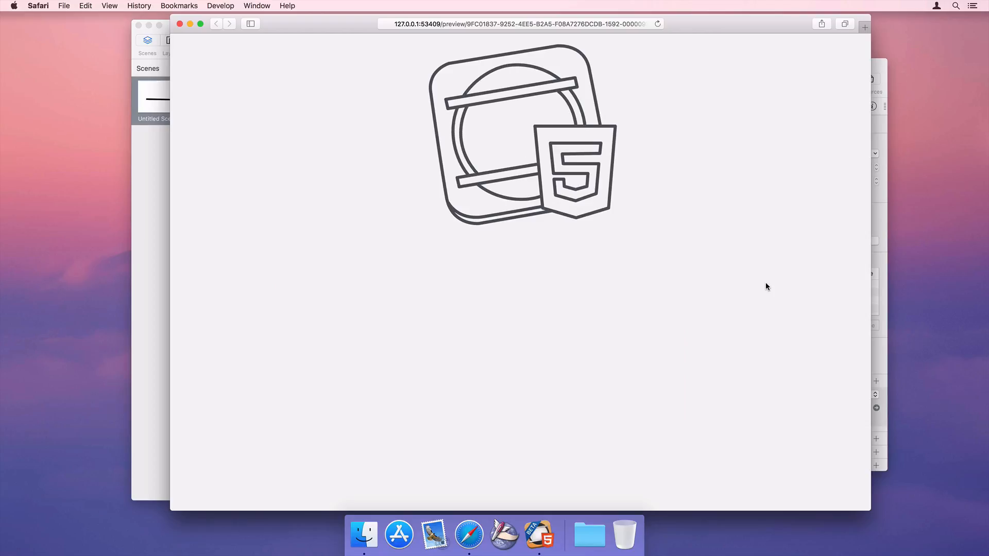
{"action": "left_click", "coordinate": [180, 24]}
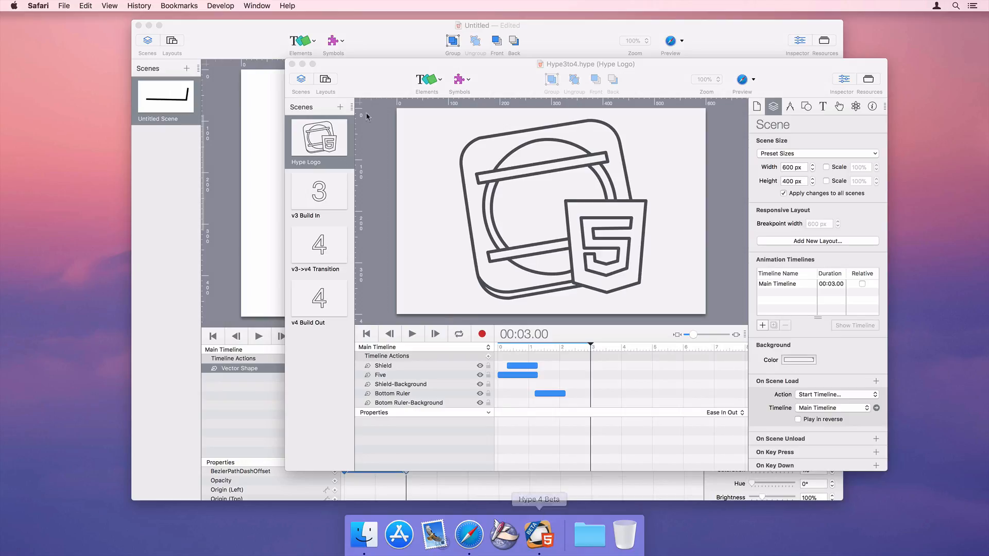
{"action": "left_click", "coordinate": [291, 64]}
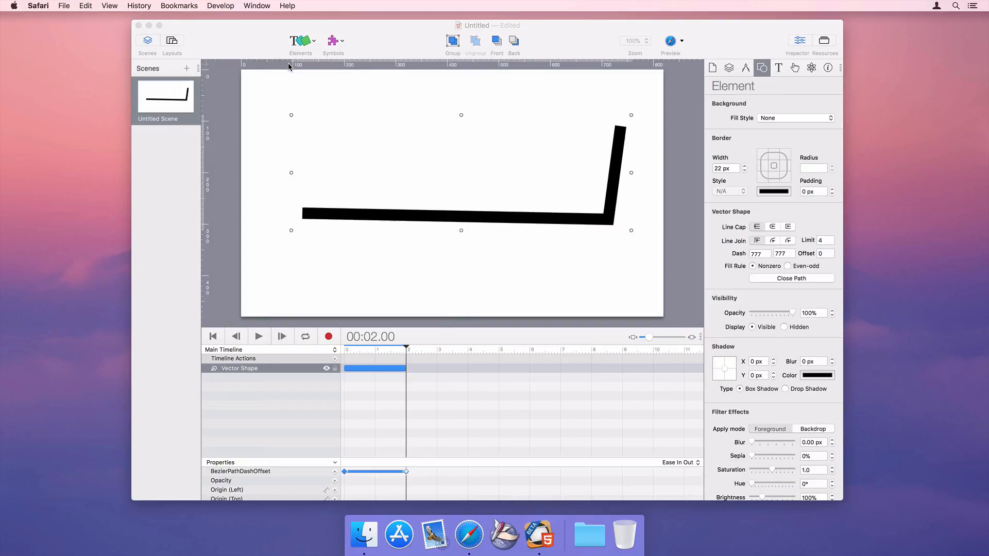
Open Physics.hype and make the four colored angular shapes dynamic full physics bodies
{"action": "left_click", "coordinate": [587, 536]}
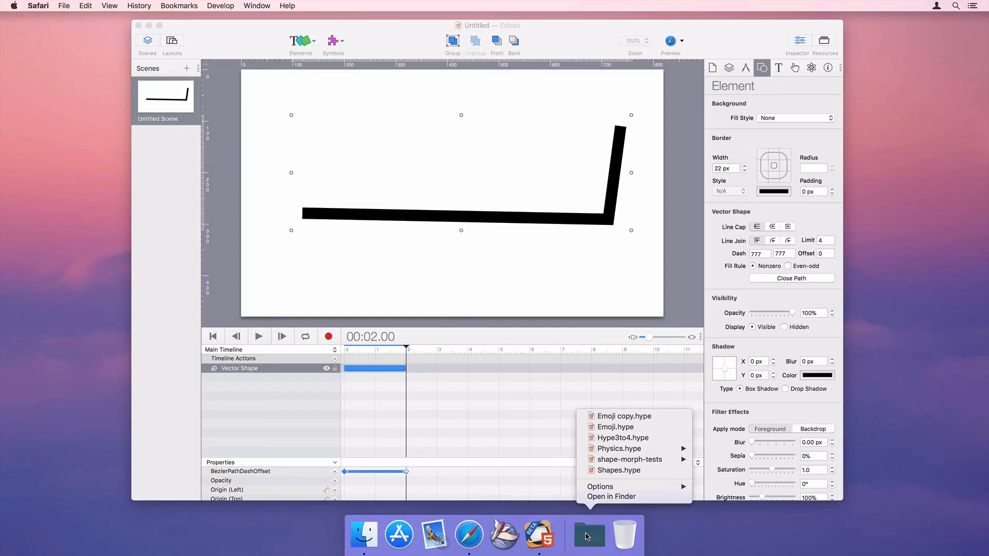
{"action": "left_click", "coordinate": [618, 449]}
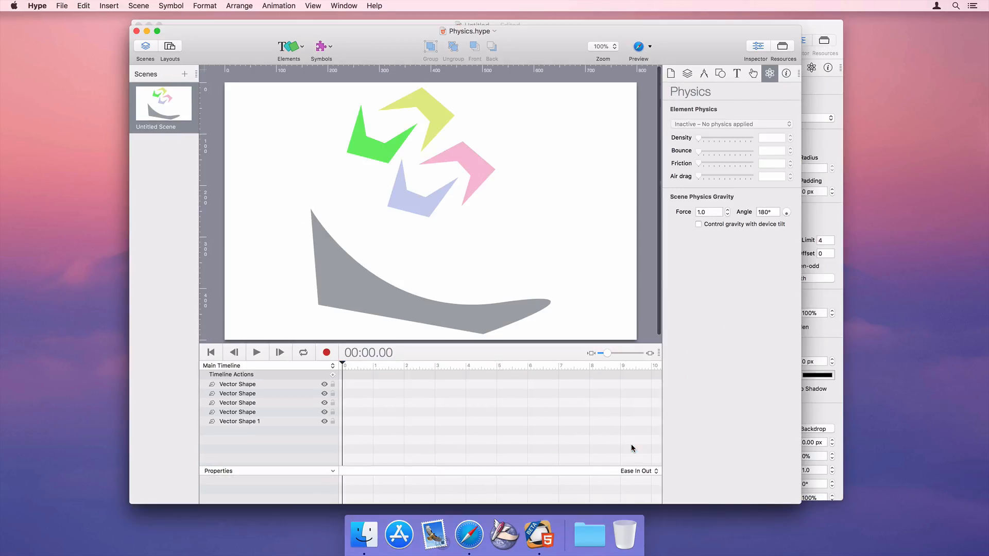
{"action": "left_click", "coordinate": [360, 123]}
{"action": "left_click", "coordinate": [318, 97]}
{"action": "left_click_drag", "start_coordinate": [318, 100], "coordinate": [455, 185]}
{"action": "left_click", "coordinate": [717, 124]}
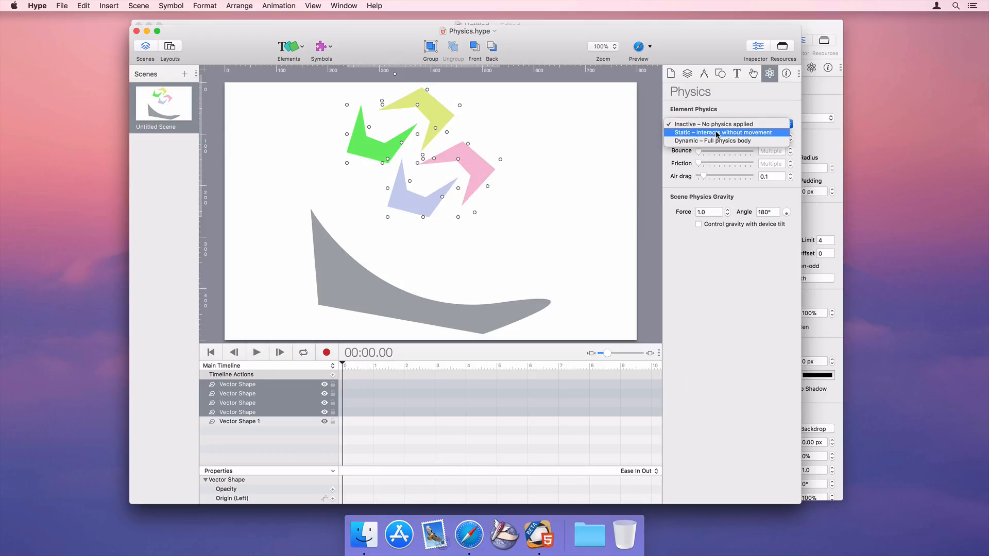
{"action": "left_click", "coordinate": [716, 141]}
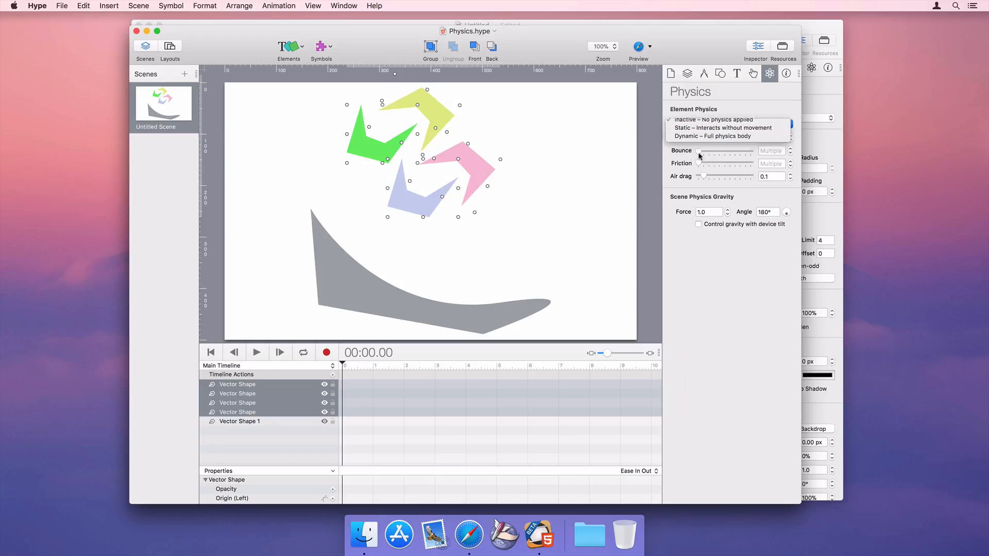
Set the large gray curved shape's physics to static, interacting without movement
{"action": "left_click", "coordinate": [420, 311]}
{"action": "left_click", "coordinate": [685, 126]}
{"action": "left_click", "coordinate": [687, 133]}
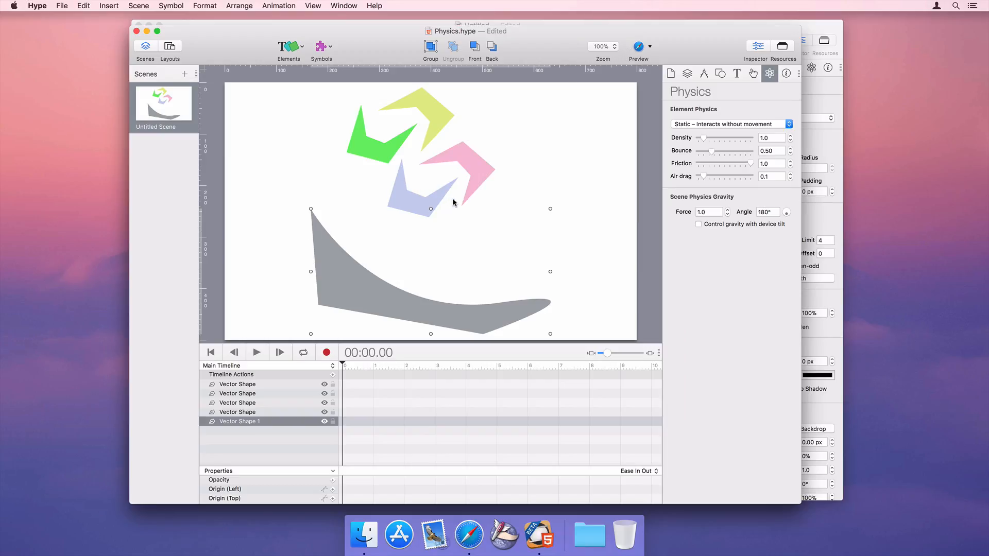
Preview the physics simulation in the browser and close the preview
{"action": "left_click", "coordinate": [639, 47]}
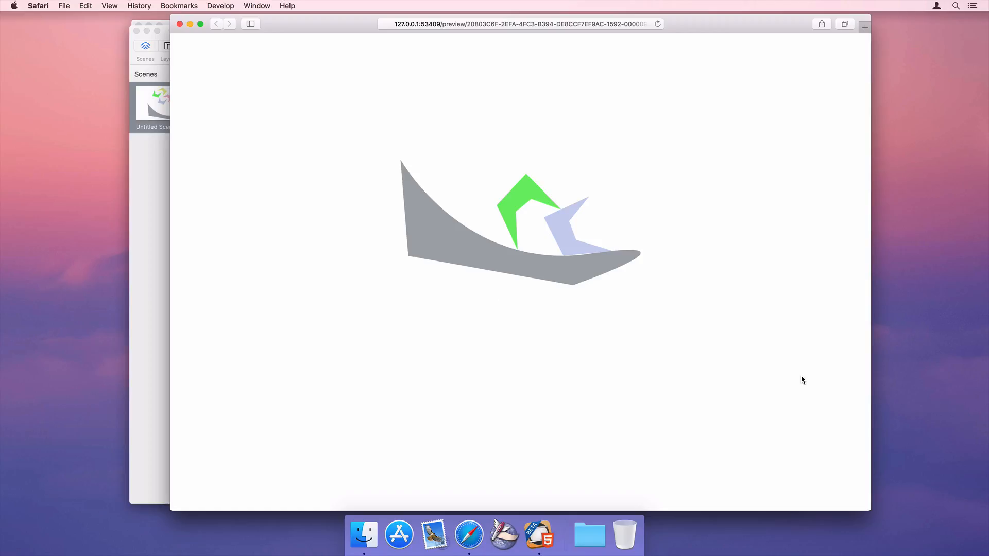
{"action": "key", "text": "super+w"}
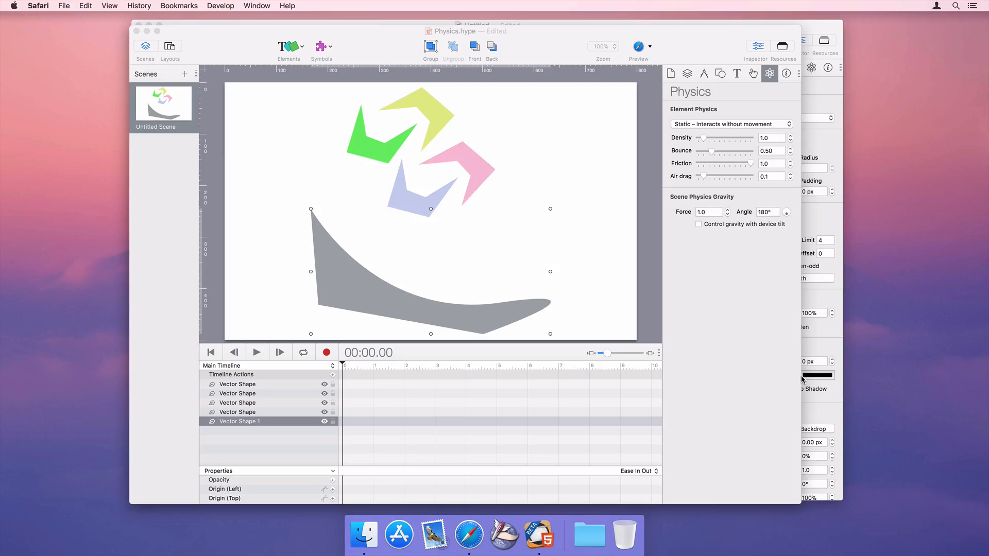
{"action": "left_click", "coordinate": [737, 368]}
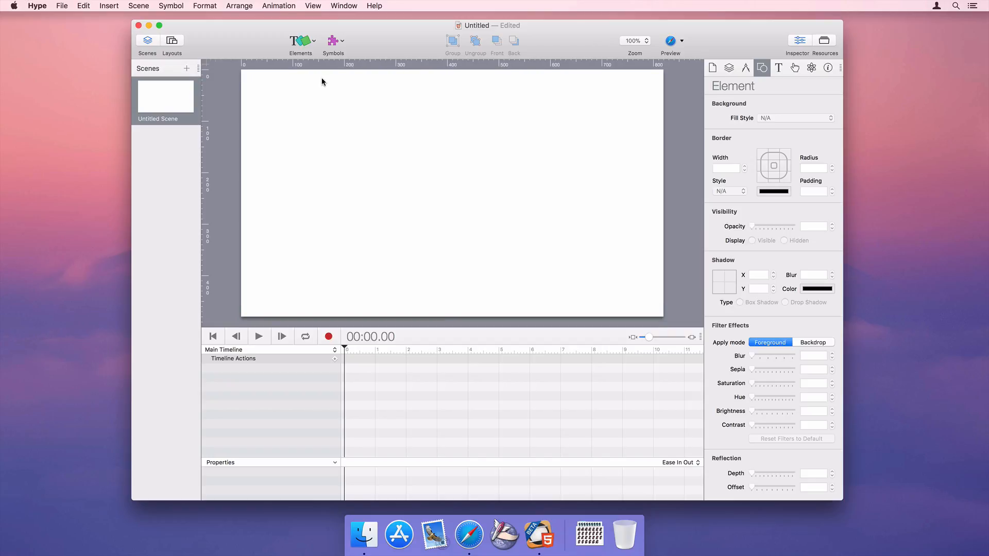
Start inserting a sprite sheet, using the Muybridge race horse GIF from the E5 folder
{"action": "left_click", "coordinate": [304, 41]}
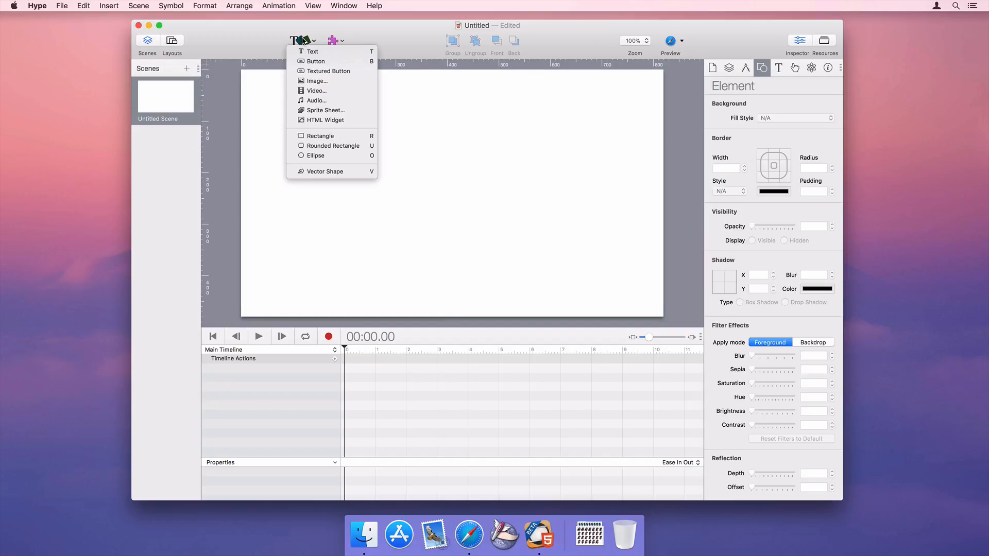
{"action": "left_click", "coordinate": [360, 110]}
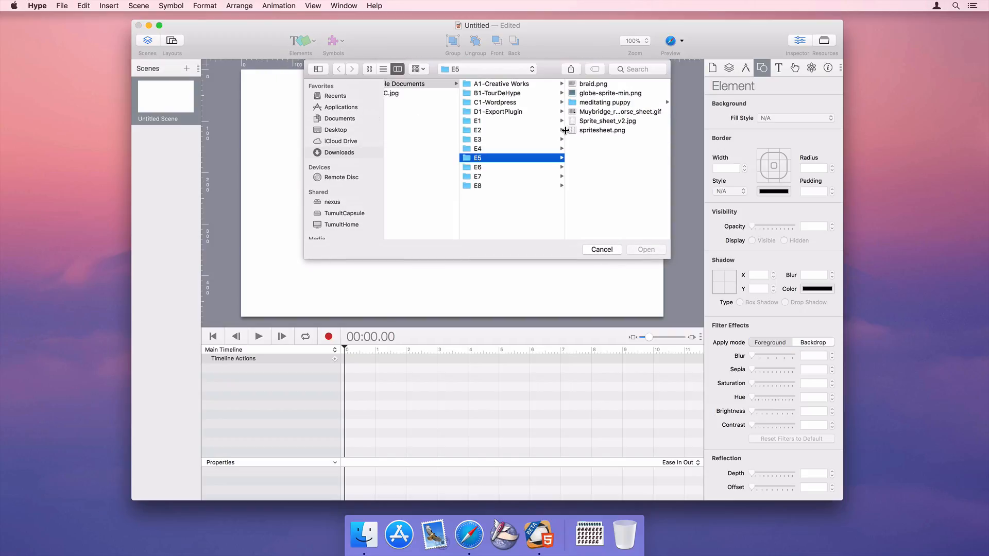
{"action": "left_click", "coordinate": [597, 113]}
{"action": "left_click", "coordinate": [639, 260]}
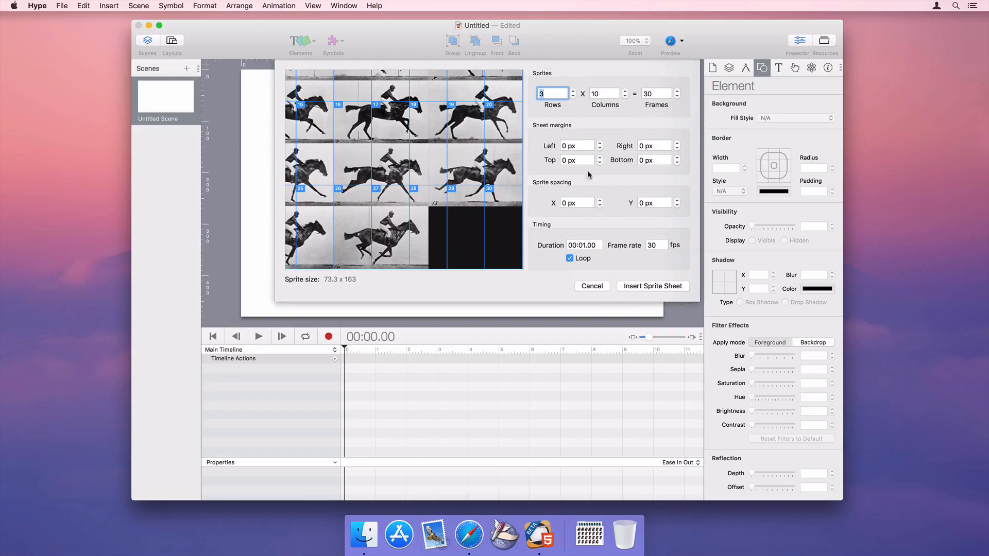
Divide the horse sprite sheet into 4 rows and 4 columns and check the frame grid down to the last sprite
{"action": "scroll", "coordinate": [473, 115], "scroll_direction": "up", "scroll_amount": 3}
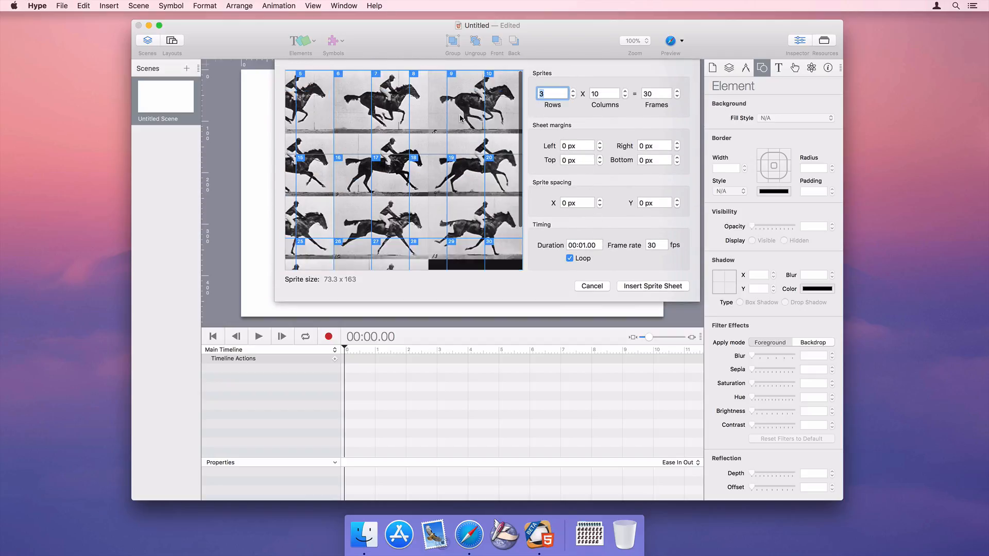
{"action": "scroll", "coordinate": [460, 118], "scroll_direction": "left", "scroll_amount": 6}
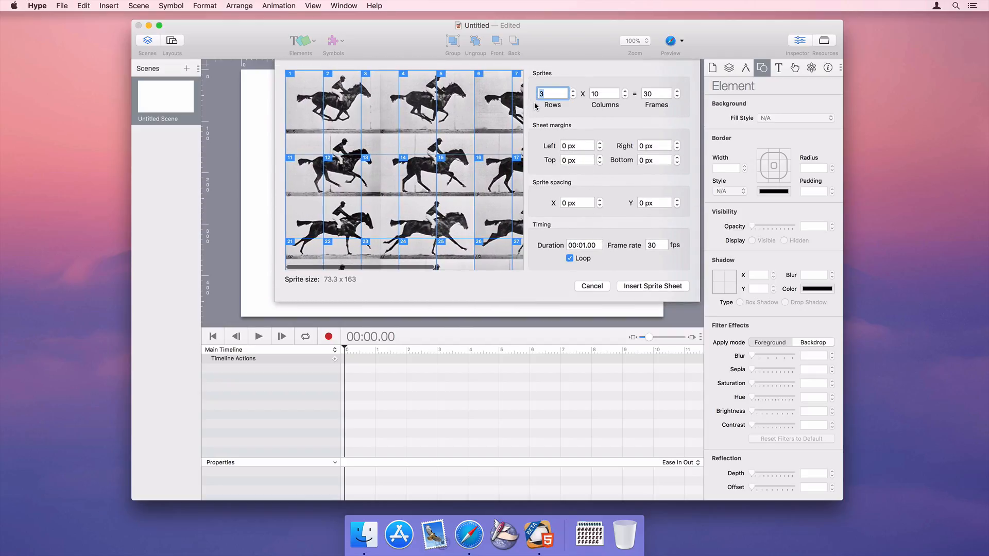
{"action": "type", "text": "4"}
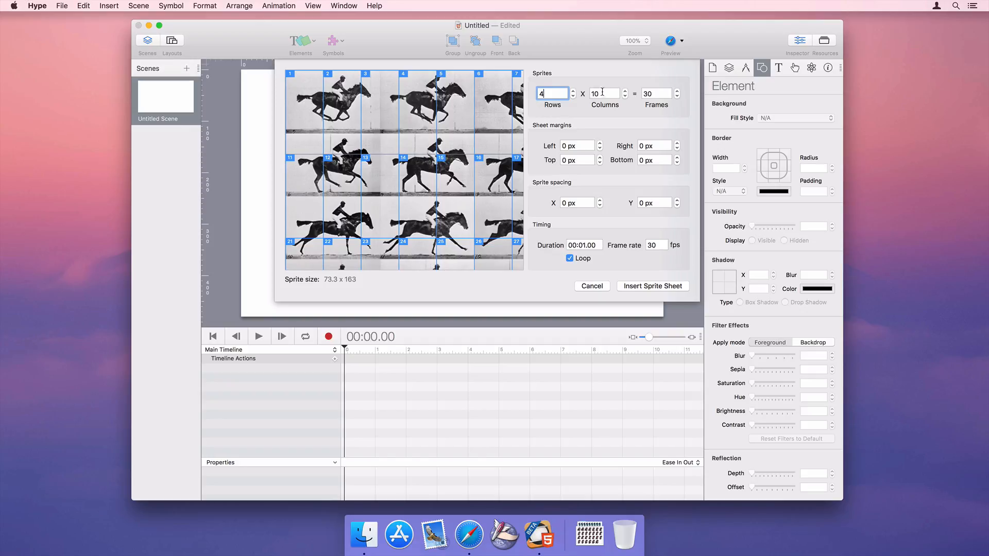
{"action": "left_click", "coordinate": [604, 93]}
{"action": "type", "text": "4"}
{"action": "key", "text": "Tab"}
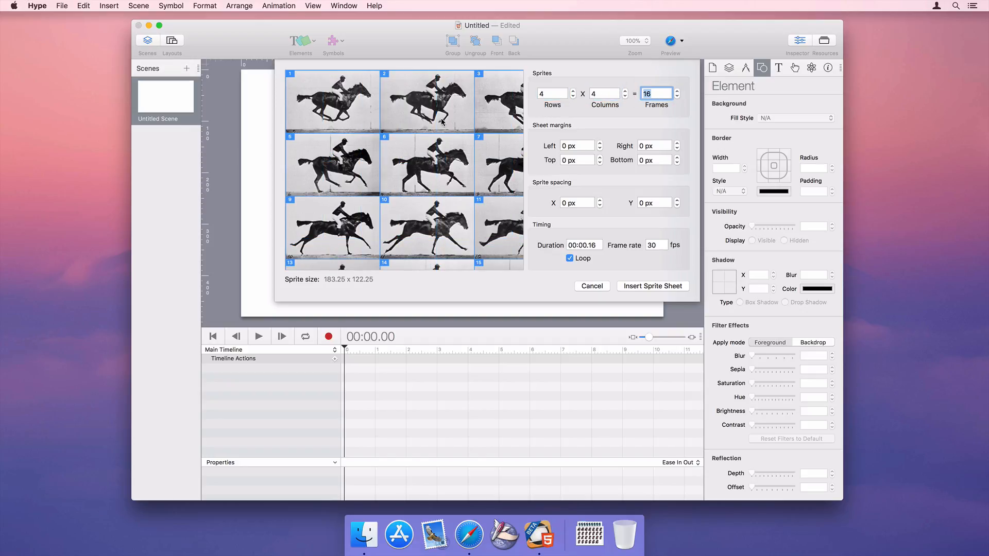
{"action": "scroll", "coordinate": [442, 121], "scroll_direction": "right", "scroll_amount": 5}
{"action": "scroll", "coordinate": [402, 170], "scroll_direction": "down", "scroll_amount": 4}
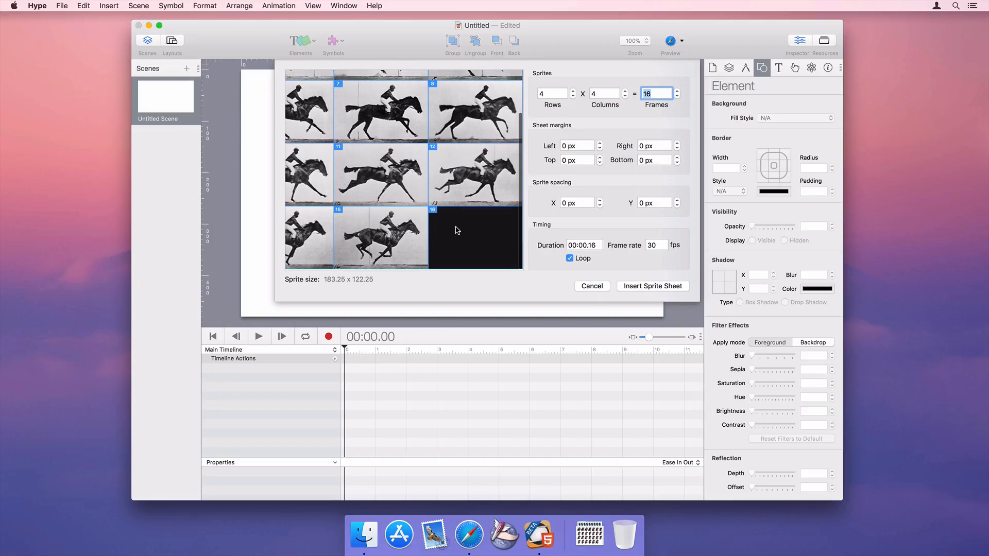
Limit the sprite sheet to 15 frames at a frame rate of 15 fps and insert it into the scene
{"action": "type", "text": "25"}
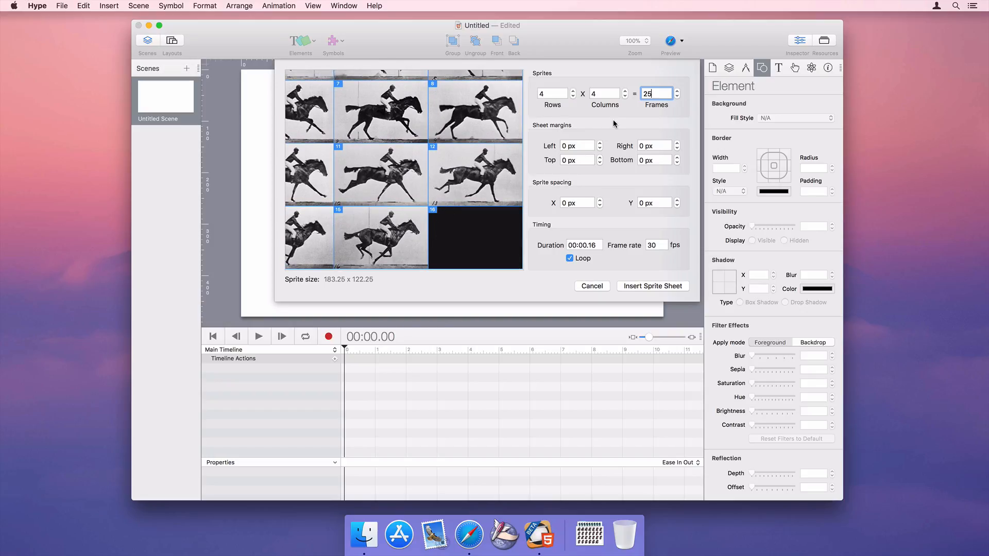
{"action": "key", "text": "Tab"}
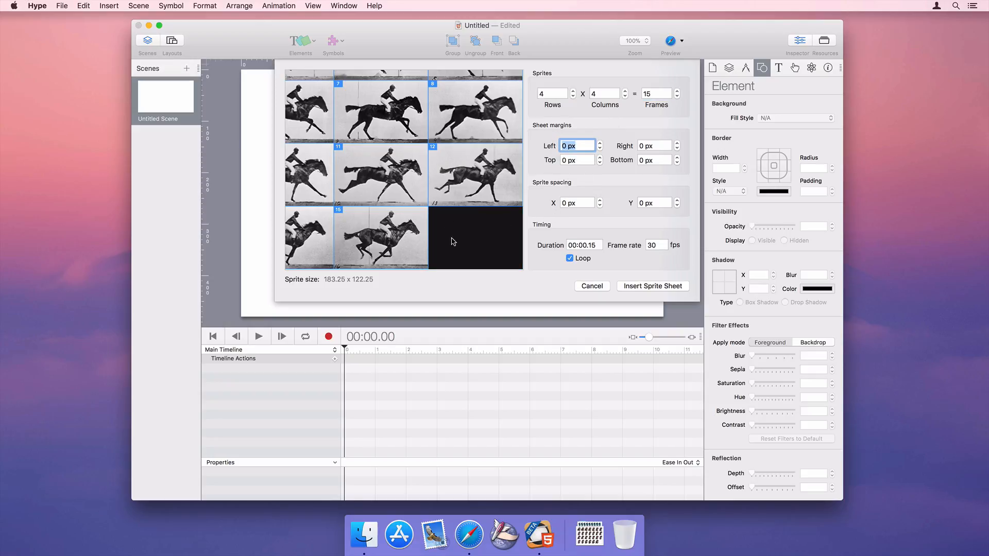
{"action": "double_click", "coordinate": [656, 241]}
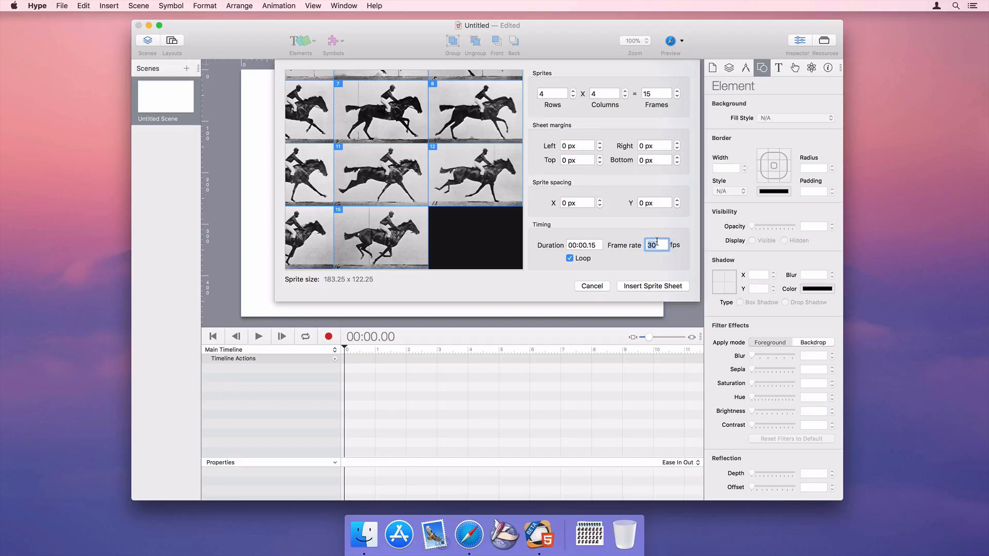
{"action": "type", "text": "15"}
{"action": "left_click", "coordinate": [643, 286]}
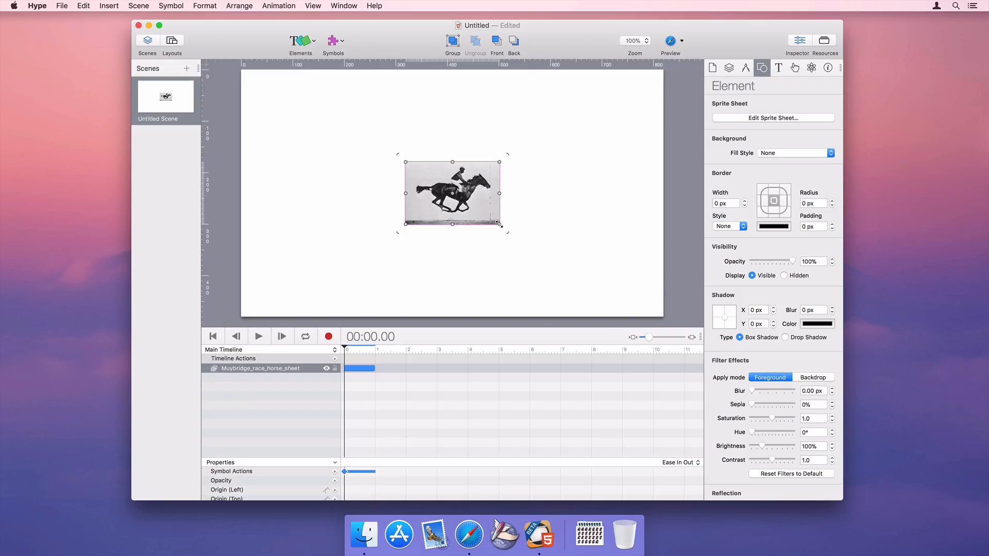
Enlarge the horse sprite to about 520 px wide around its center, preview it in the browser, and close the preview
{"action": "left_click_drag", "start_coordinate": [499, 223], "coordinate": [565, 282]}
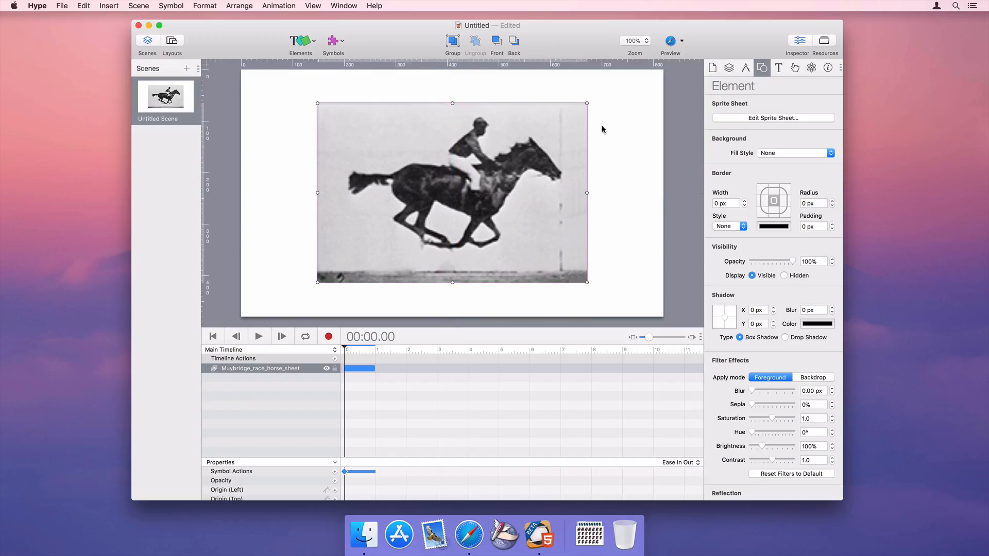
{"action": "left_click", "coordinate": [669, 41]}
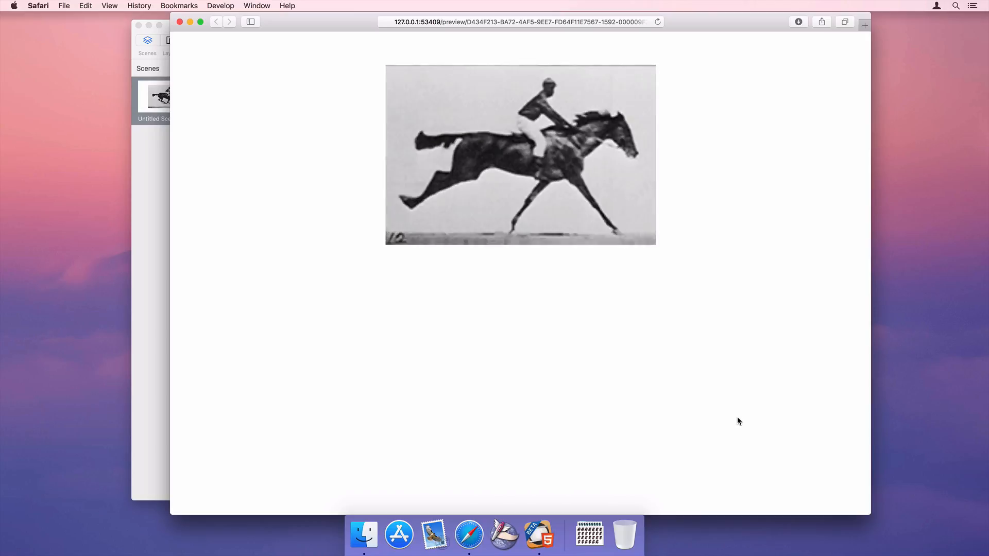
{"action": "key", "text": "super+w"}
Delete the horse sprite and start a new sprite sheet from all the PNG images in the meditating puppy folder
{"action": "left_click", "coordinate": [471, 206]}
{"action": "key", "text": "Delete"}
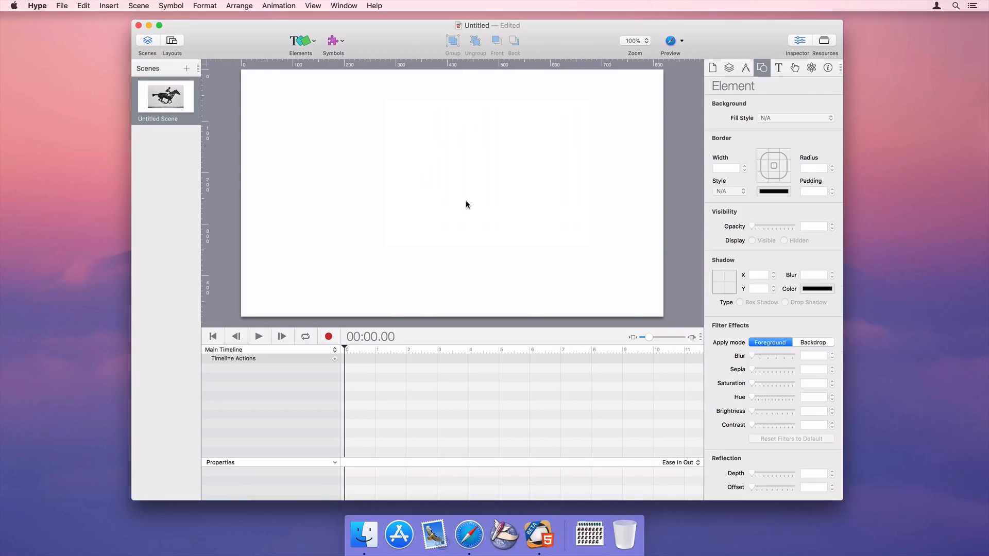
{"action": "left_click", "coordinate": [312, 54]}
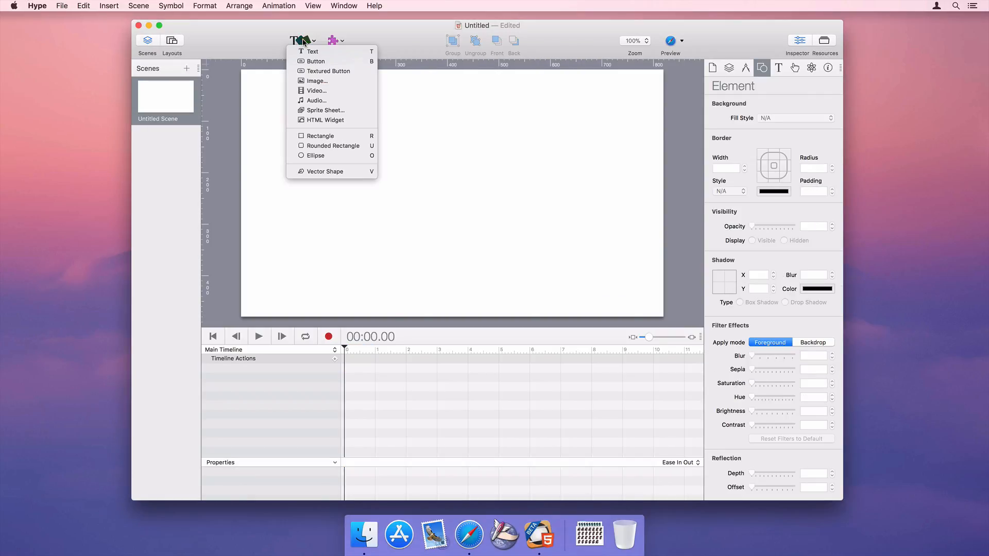
{"action": "left_click", "coordinate": [341, 109]}
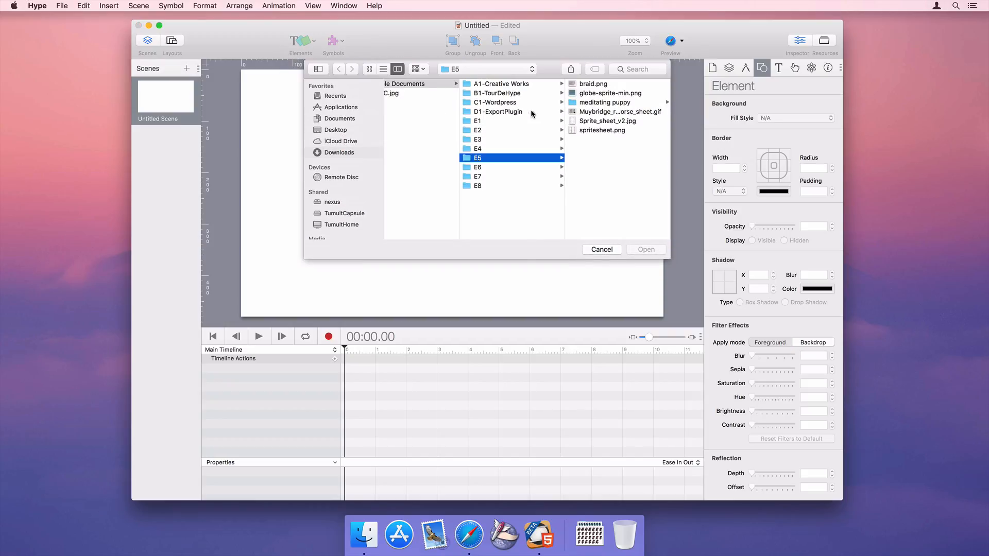
{"action": "left_click", "coordinate": [592, 103]}
{"action": "scroll", "coordinate": [599, 106], "scroll_direction": "down", "scroll_amount": 10}
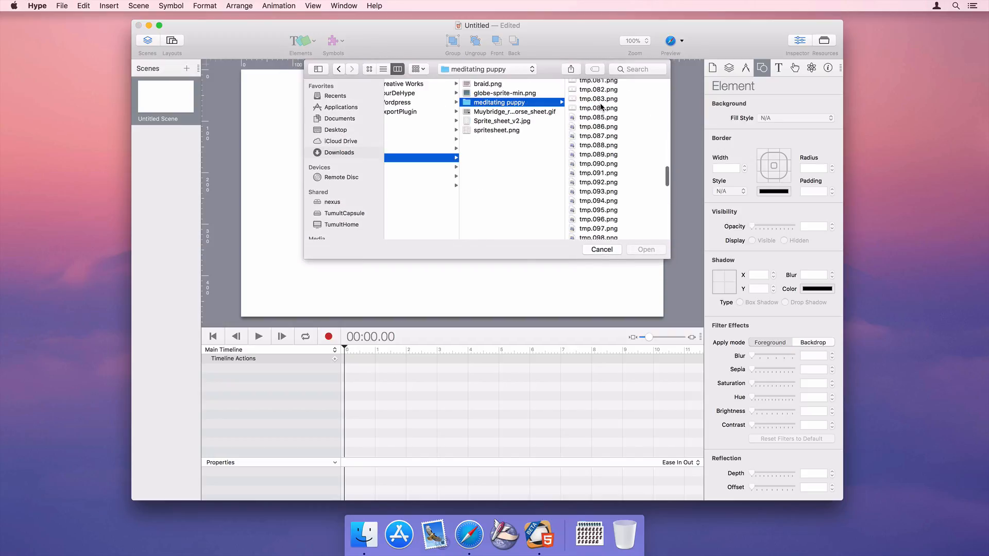
{"action": "scroll", "coordinate": [601, 106], "scroll_direction": "up", "scroll_amount": 20}
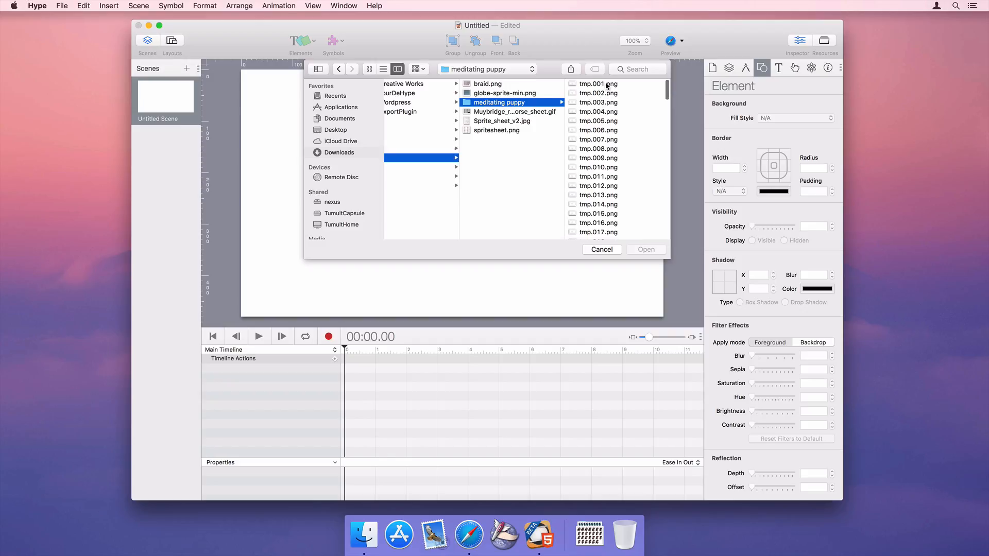
{"action": "left_click", "coordinate": [605, 84]}
{"action": "key", "text": "super+a"}
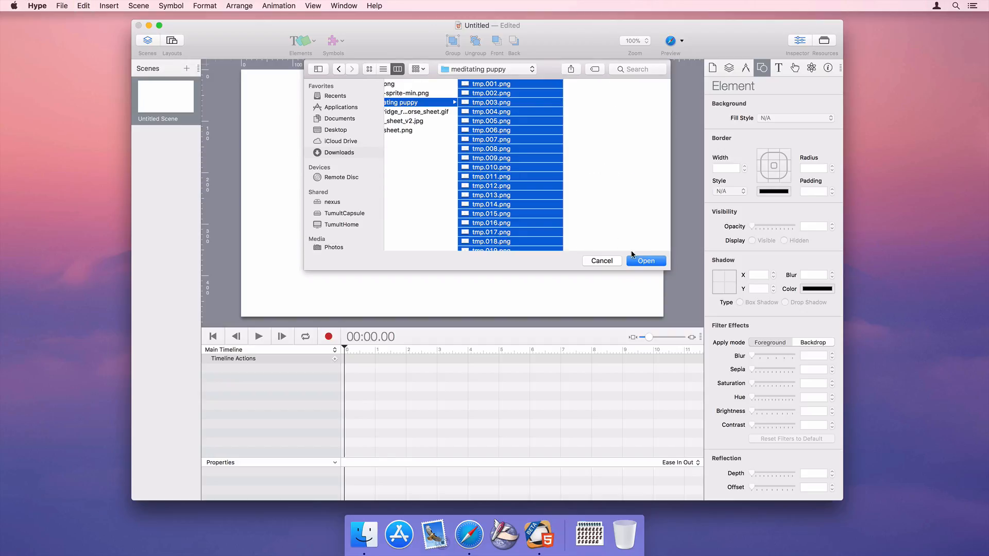
{"action": "left_click", "coordinate": [638, 262]}
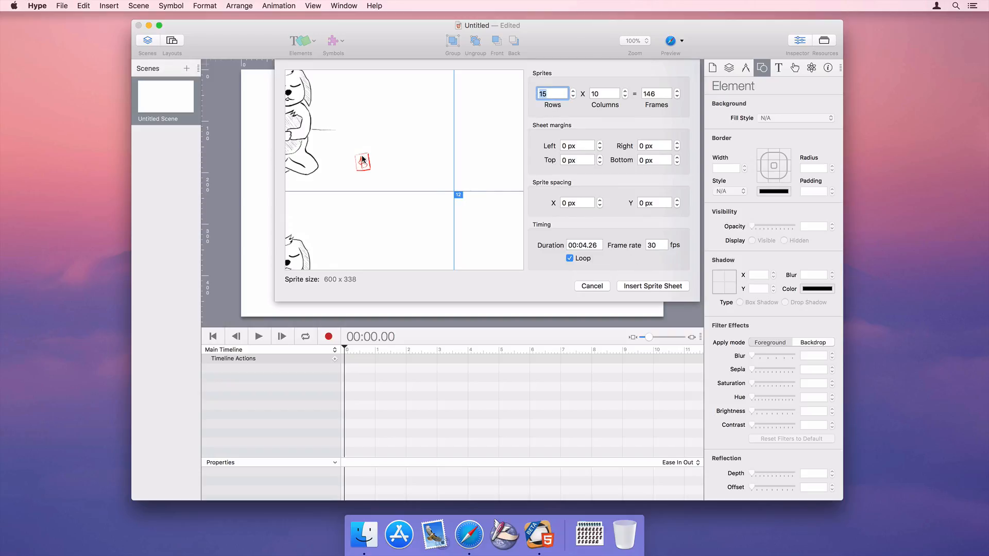
Check the puppy sprite sheet's frame grid, insert it into the scene, and preview it in the browser
{"action": "scroll", "coordinate": [361, 155], "scroll_direction": "down", "scroll_amount": 10}
{"action": "scroll", "coordinate": [362, 155], "scroll_direction": "right", "scroll_amount": 5}
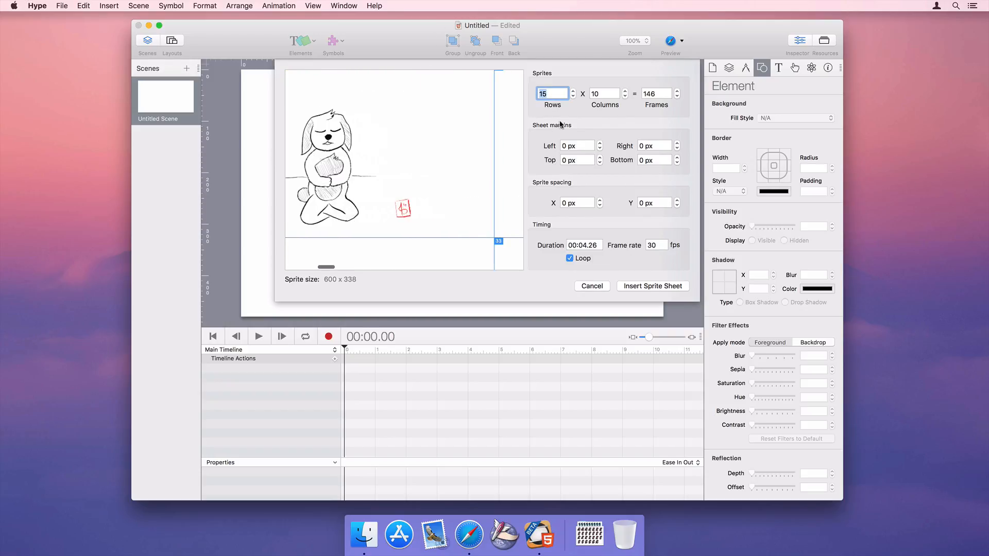
{"action": "left_click", "coordinate": [654, 286]}
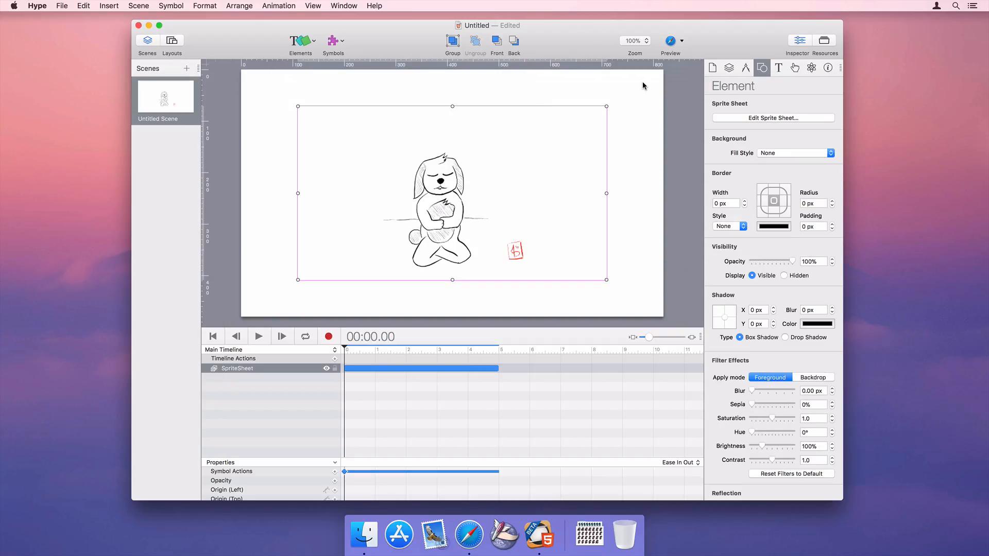
{"action": "left_click", "coordinate": [671, 41]}
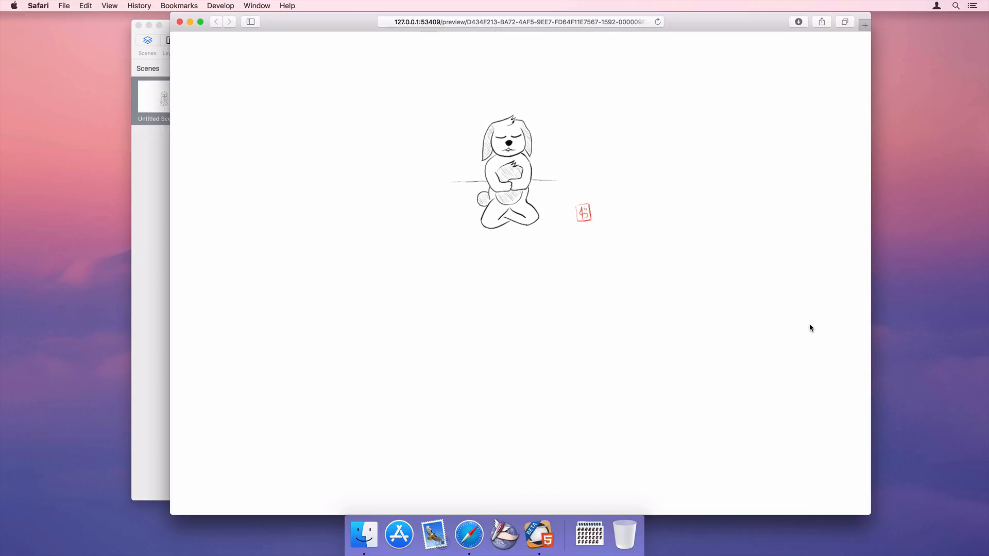
{"action": "left_click", "coordinate": [180, 22]}
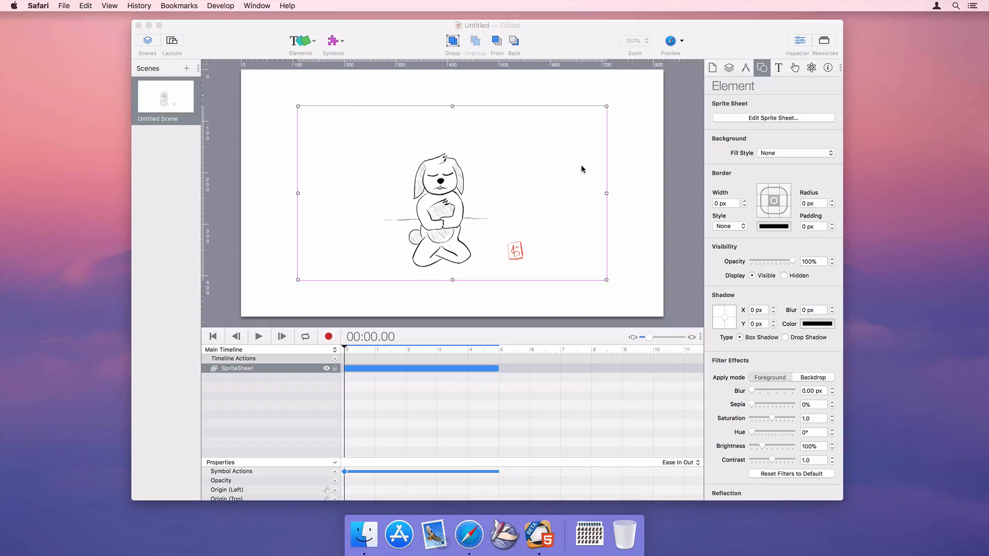
Set the puppy sprite sheet's frame rate to 10 fps and preview the updated animation in the browser
{"action": "left_click", "coordinate": [637, 163]}
{"action": "left_click", "coordinate": [746, 116]}
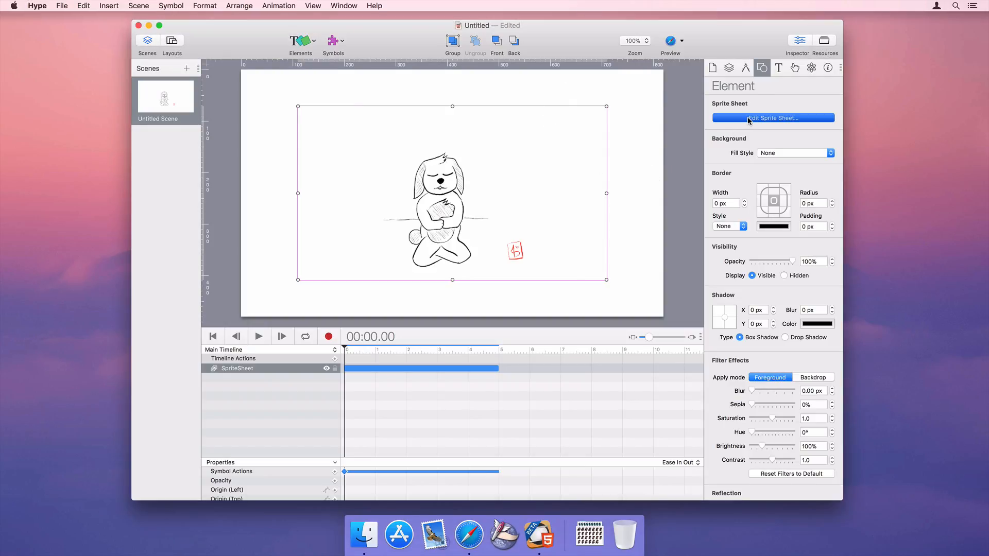
{"action": "double_click", "coordinate": [653, 245]}
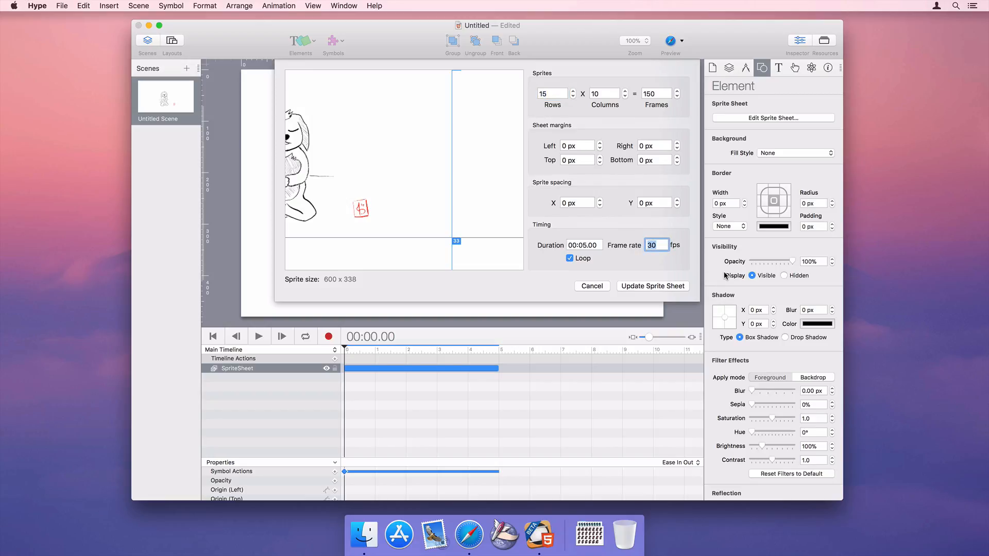
{"action": "type", "text": "10"}
{"action": "key", "text": "Tab"}
{"action": "left_click", "coordinate": [652, 286]}
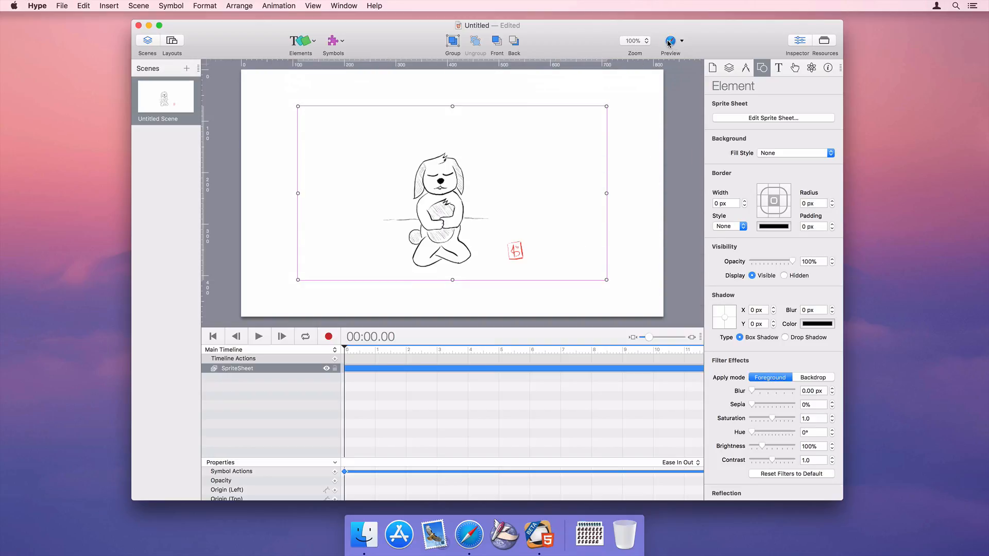
{"action": "left_click", "coordinate": [670, 41]}
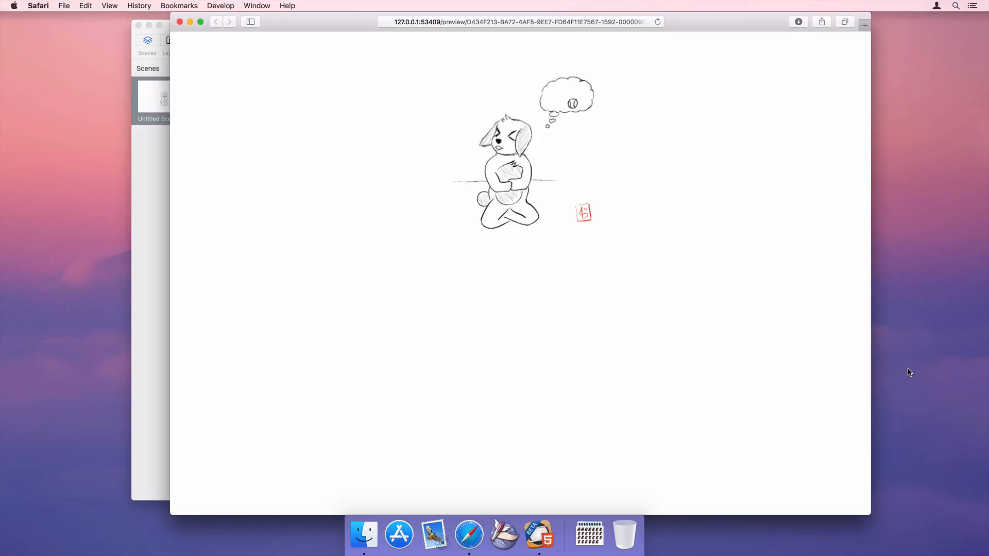
{"action": "left_click", "coordinate": [179, 21]}
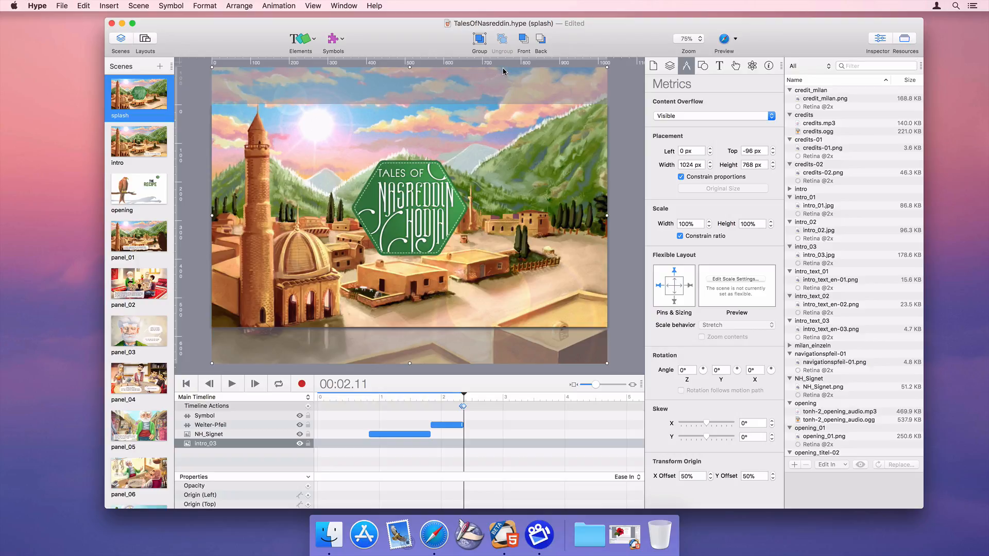
Add a swipe-left action to the splash scene that jumps to the next scene with a Page Turn transition
{"action": "left_click", "coordinate": [669, 65]}
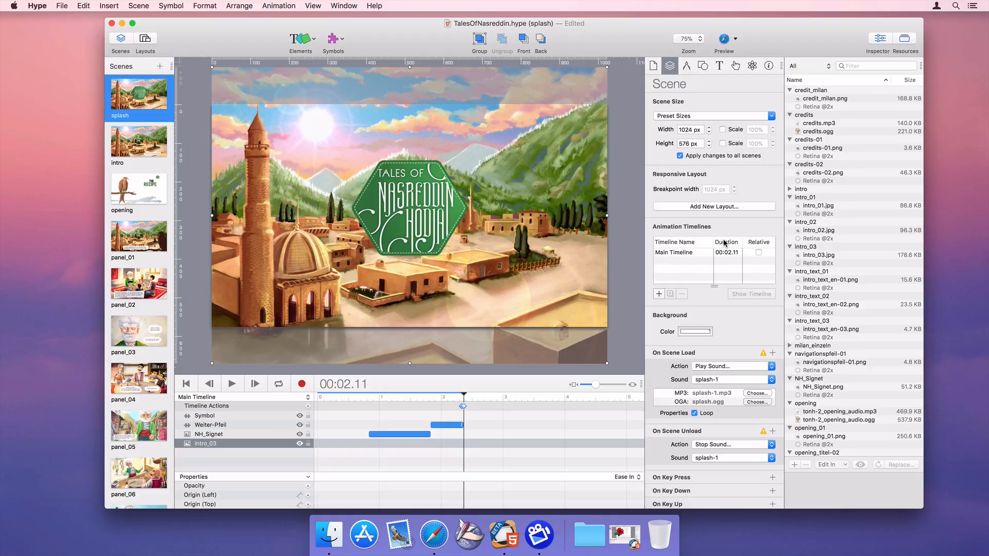
{"action": "scroll", "coordinate": [688, 443], "scroll_direction": "down", "scroll_amount": 3}
{"action": "scroll", "coordinate": [654, 429], "scroll_direction": "up", "scroll_amount": 1}
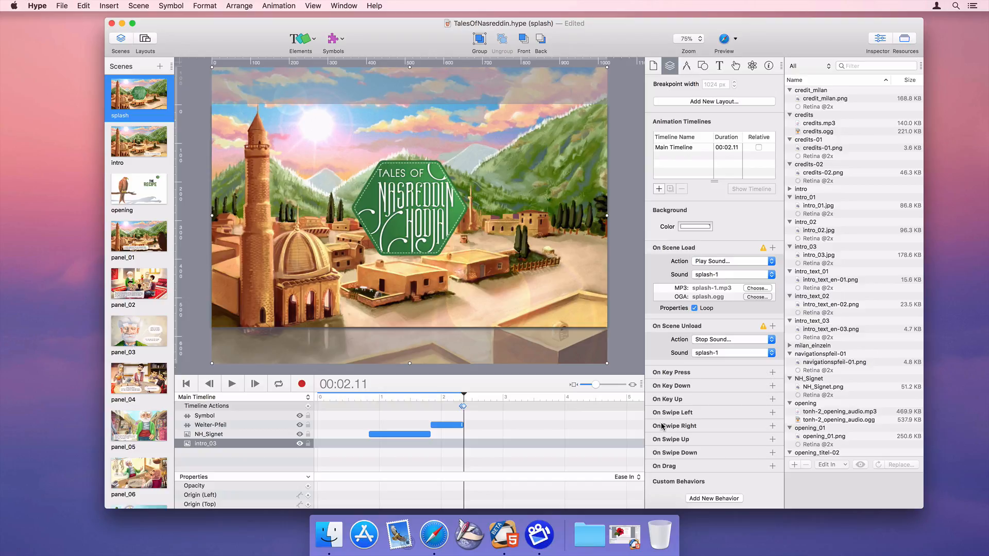
{"action": "left_click", "coordinate": [772, 413]}
{"action": "left_click", "coordinate": [733, 426]}
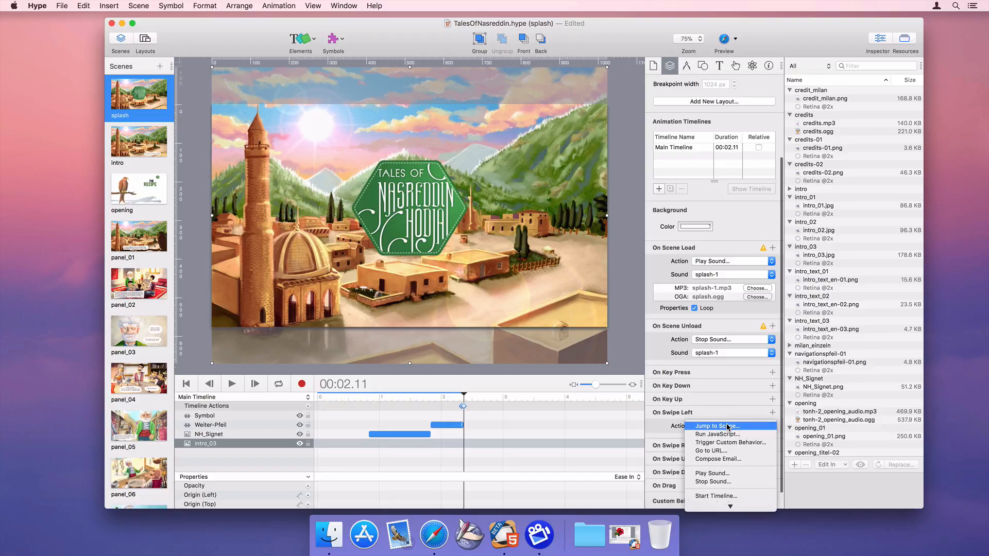
{"action": "left_click", "coordinate": [734, 426]}
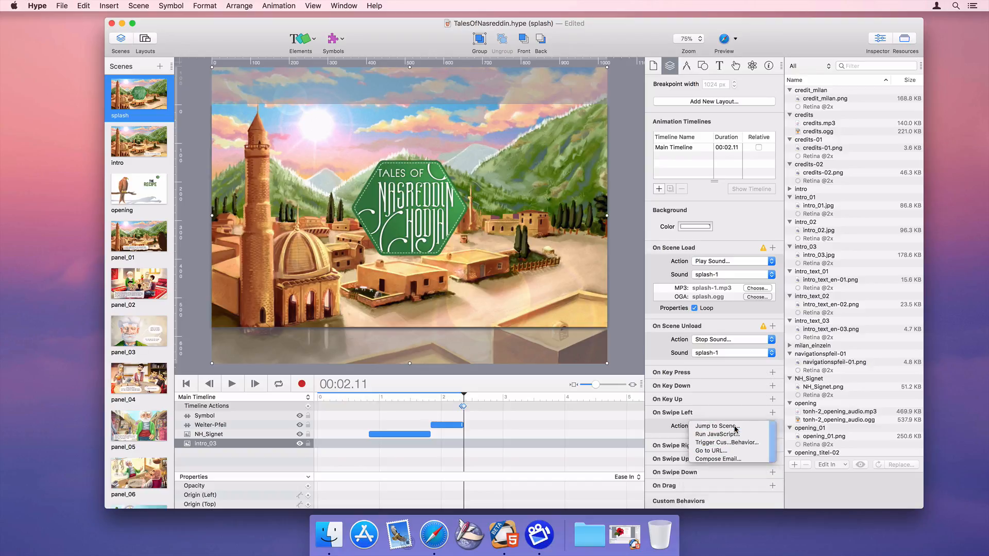
{"action": "scroll", "coordinate": [735, 429], "scroll_direction": "down", "scroll_amount": 2}
{"action": "scroll", "coordinate": [735, 429], "scroll_direction": "down", "scroll_amount": 2}
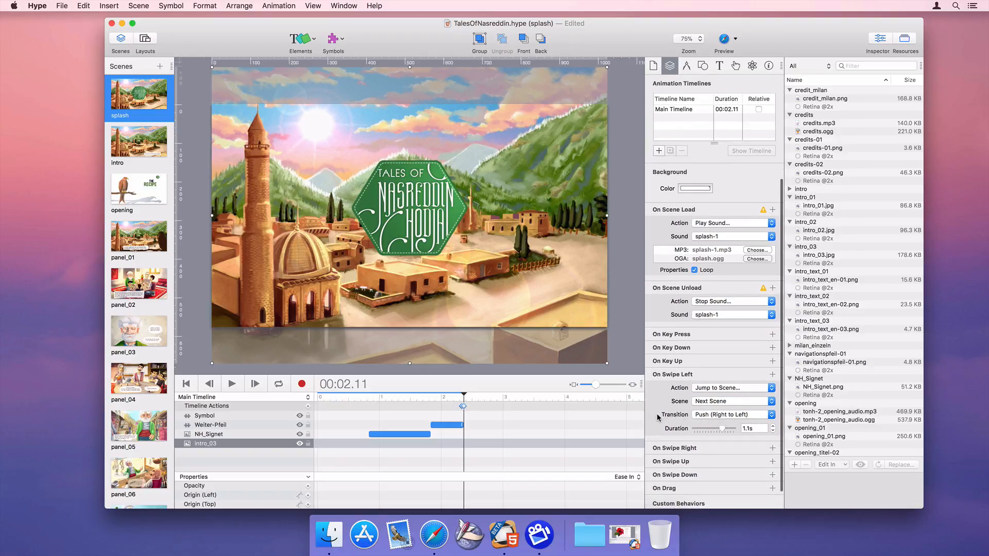
{"action": "left_click", "coordinate": [719, 415]}
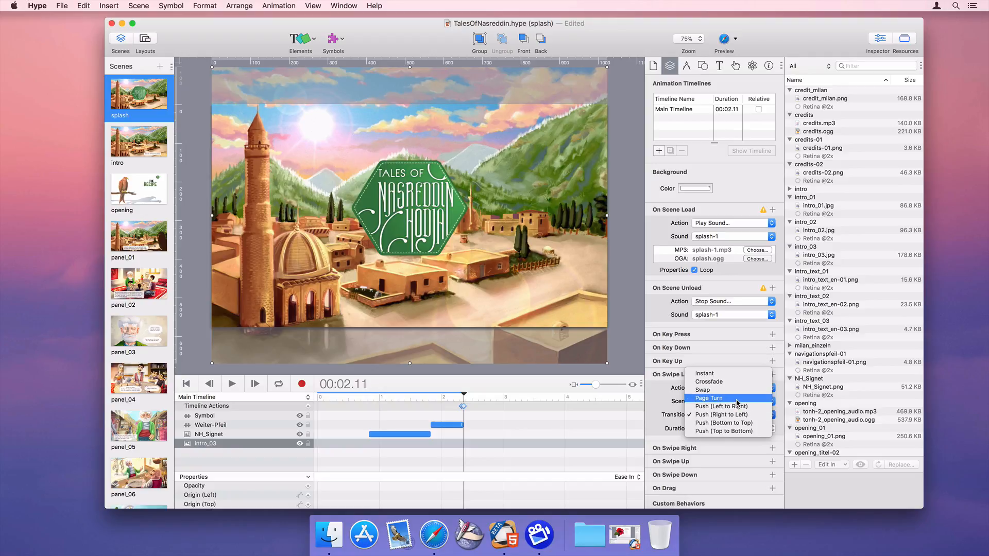
{"action": "left_click", "coordinate": [738, 403]}
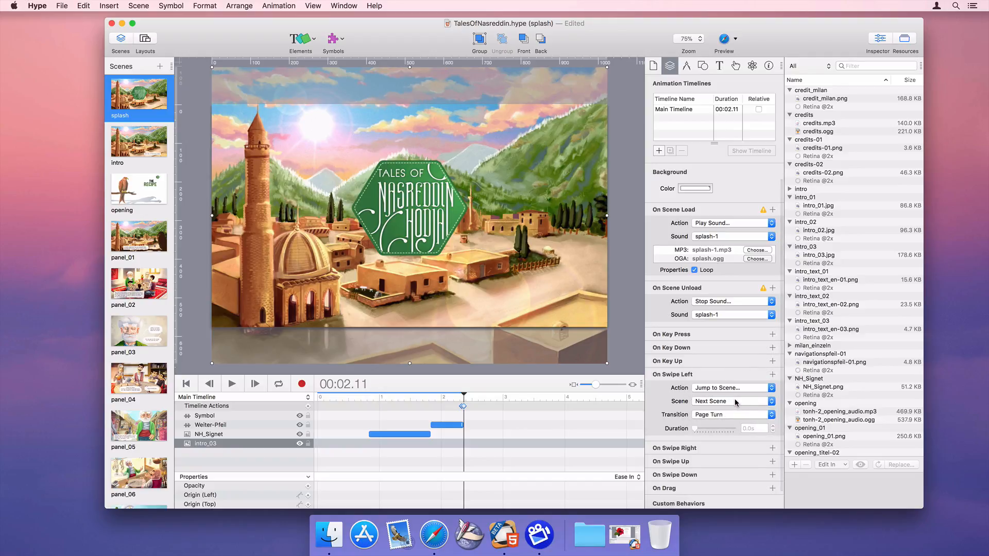
Preview the Nasreddin story in the browser, turn its pages by swiping left, and close the preview and document
{"action": "left_click", "coordinate": [723, 38]}
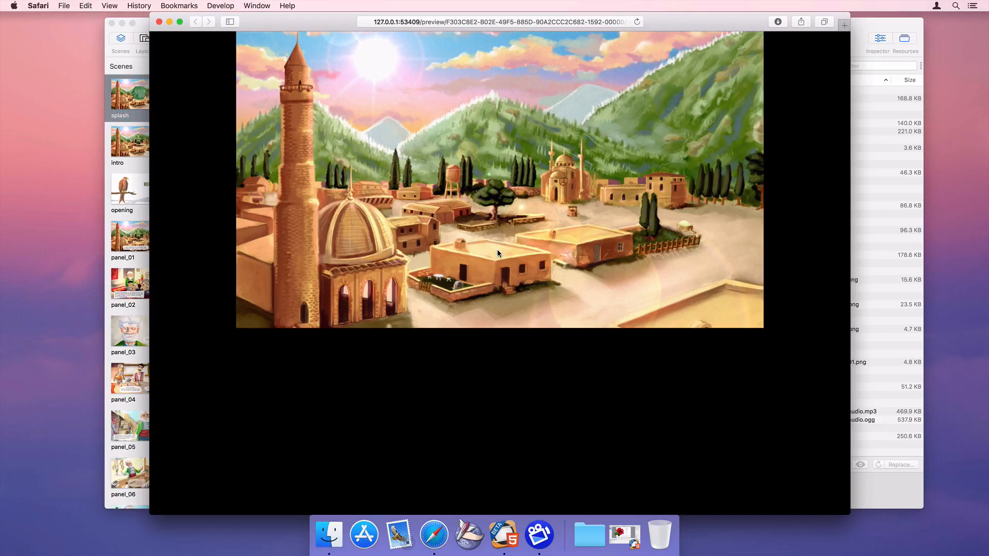
{"action": "left_click_drag", "start_coordinate": [657, 247], "coordinate": [438, 226]}
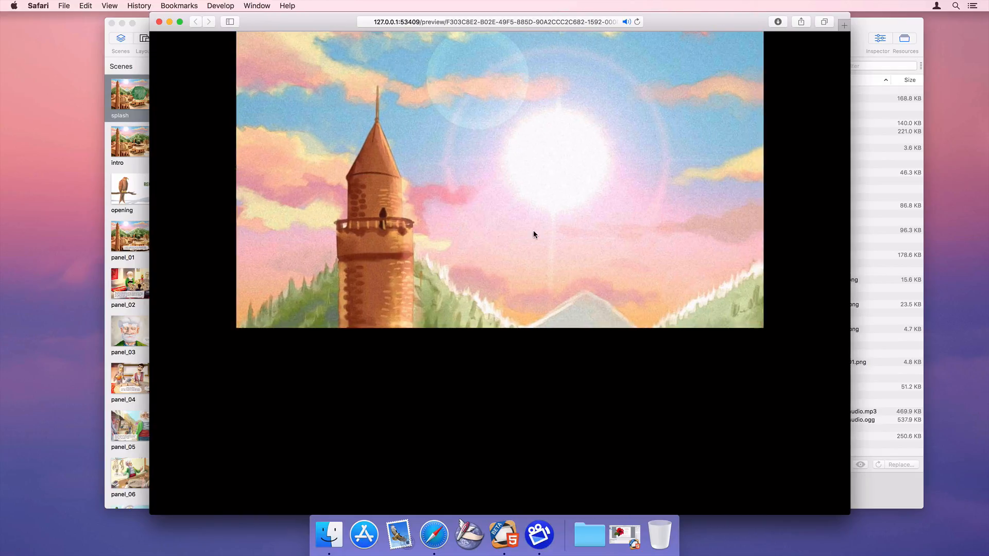
{"action": "left_click_drag", "start_coordinate": [644, 241], "coordinate": [517, 237]}
{"action": "left_click_drag", "start_coordinate": [597, 245], "coordinate": [397, 214]}
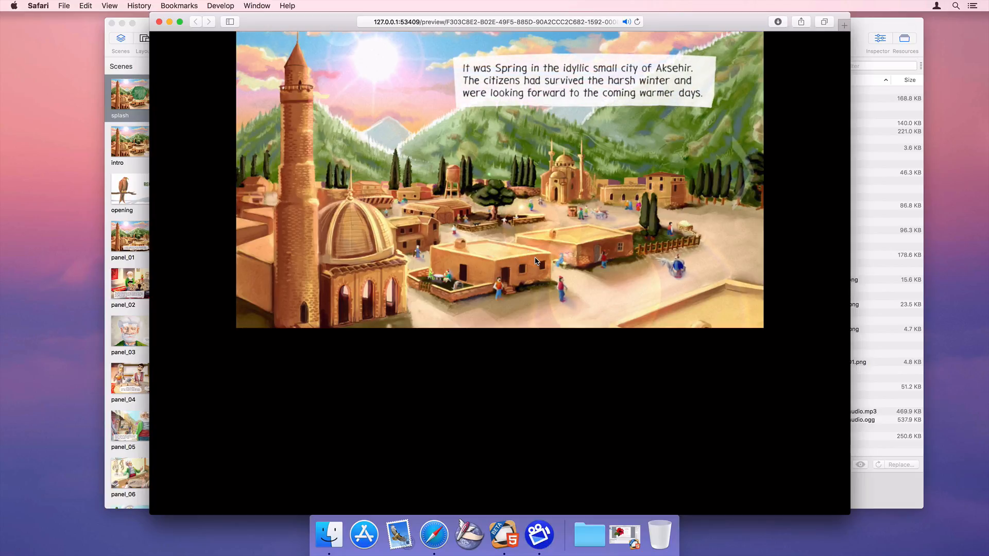
{"action": "left_click", "coordinate": [159, 21]}
{"action": "left_click", "coordinate": [111, 23]}
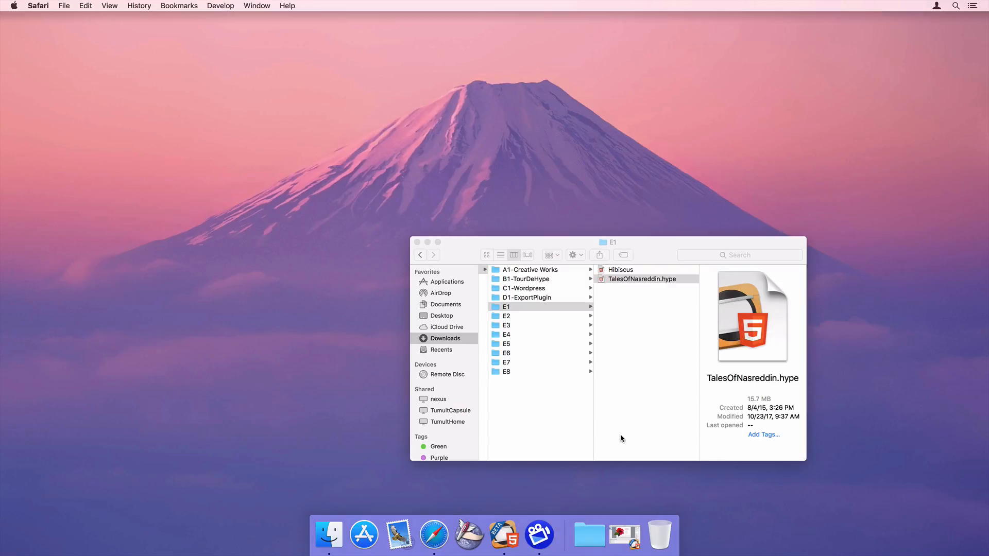
Bring up the Hibiscus document, preview it in the browser, and try a vertical swipe to turn the page
{"action": "left_click", "coordinate": [624, 534]}
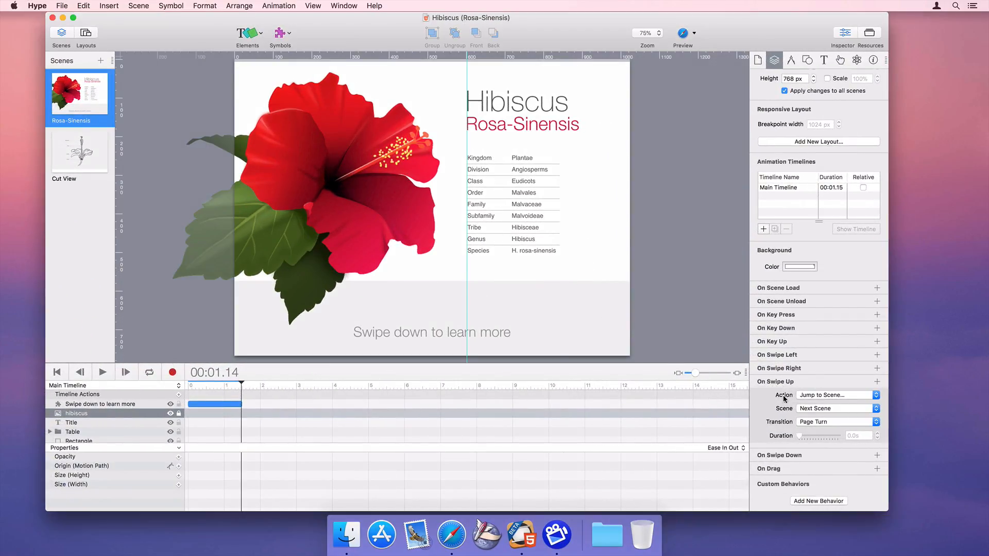
{"action": "left_click", "coordinate": [683, 33]}
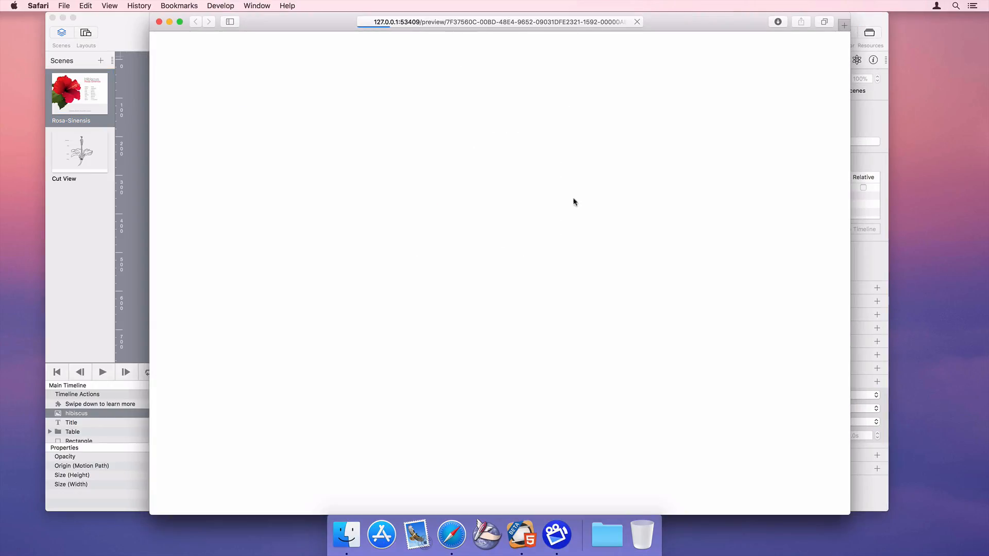
{"action": "left_click_drag", "start_coordinate": [533, 305], "coordinate": [546, 344]}
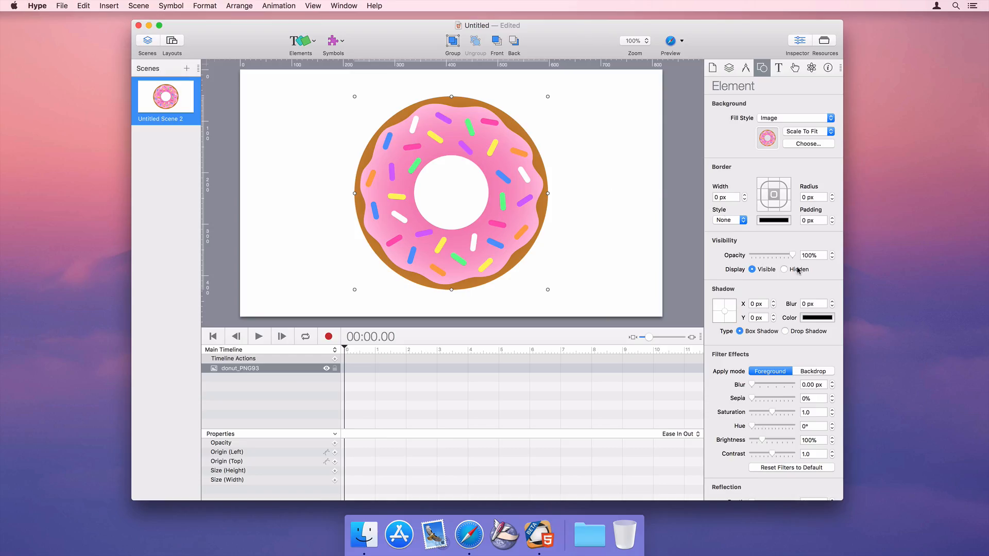
Give the donut image a shadow with 5 px blur and X 5 px, Y 6 px offset, switch it to Drop Shadow, and shift its offset
{"action": "left_click", "coordinate": [831, 301]}
{"action": "left_click", "coordinate": [830, 301]}
{"action": "left_click", "coordinate": [830, 301]}
{"action": "left_click", "coordinate": [830, 301]}
{"action": "left_click", "coordinate": [831, 301]}
{"action": "left_click", "coordinate": [772, 301]}
{"action": "left_click_drag", "start_coordinate": [723, 313], "coordinate": [727, 316]}
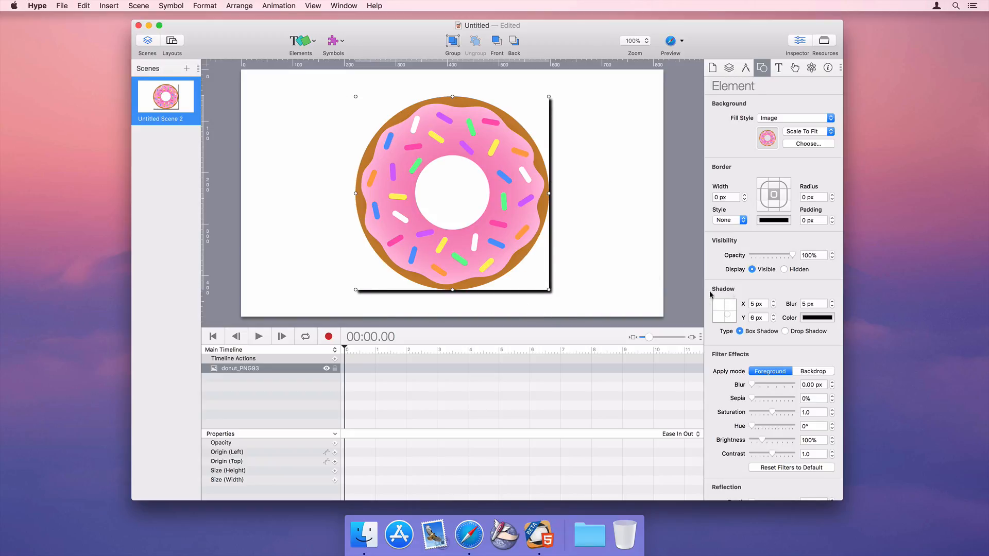
{"action": "left_click", "coordinate": [785, 332]}
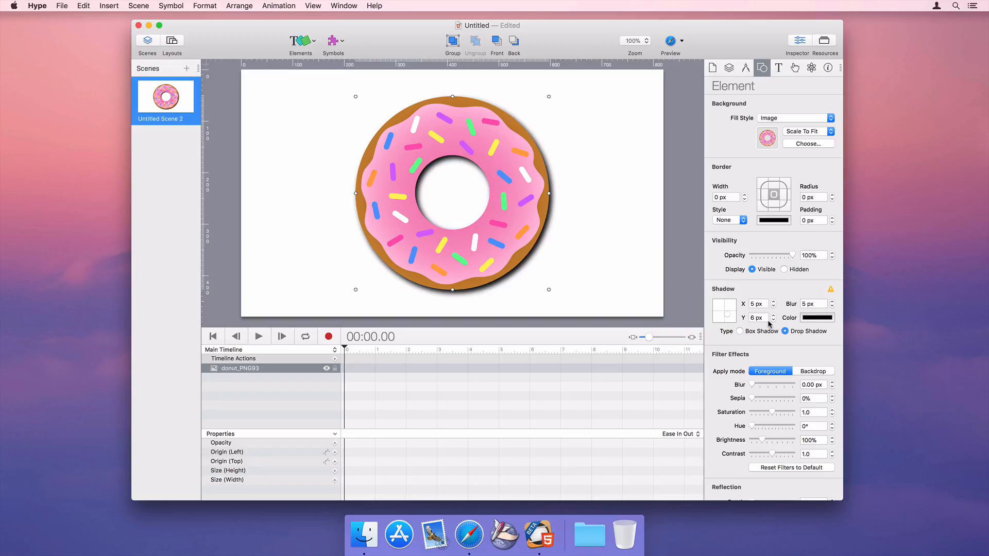
{"action": "mouse_move", "coordinate": [724, 314]}
{"action": "left_mouse_down"}
{"action": "mouse_move", "coordinate": [709, 307]}
{"action": "mouse_move", "coordinate": [729, 317]}
{"action": "mouse_move", "coordinate": [714, 315]}
{"action": "mouse_move", "coordinate": [730, 316]}
{"action": "mouse_move", "coordinate": [732, 304]}
{"action": "left_mouse_up"}
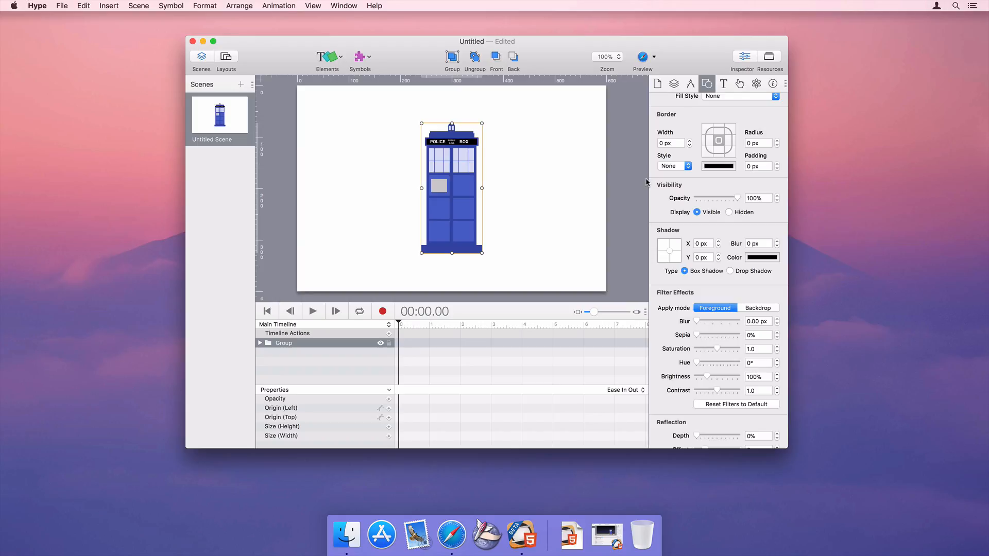
Move the police box group's transform origin to Y Offset 100% and skew the group 5° along X
{"action": "left_click", "coordinate": [690, 85]}
{"action": "scroll", "coordinate": [692, 309], "scroll_direction": "down", "scroll_amount": 2}
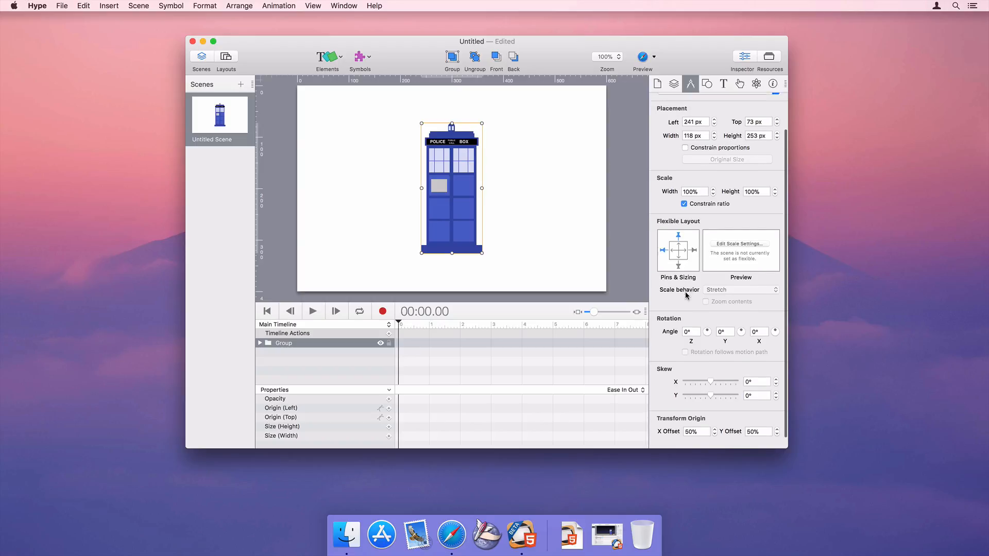
{"action": "mouse_move", "coordinate": [711, 383]}
{"action": "left_mouse_down"}
{"action": "mouse_move", "coordinate": [715, 367]}
{"action": "mouse_move", "coordinate": [702, 371]}
{"action": "mouse_move", "coordinate": [711, 372]}
{"action": "left_mouse_up"}
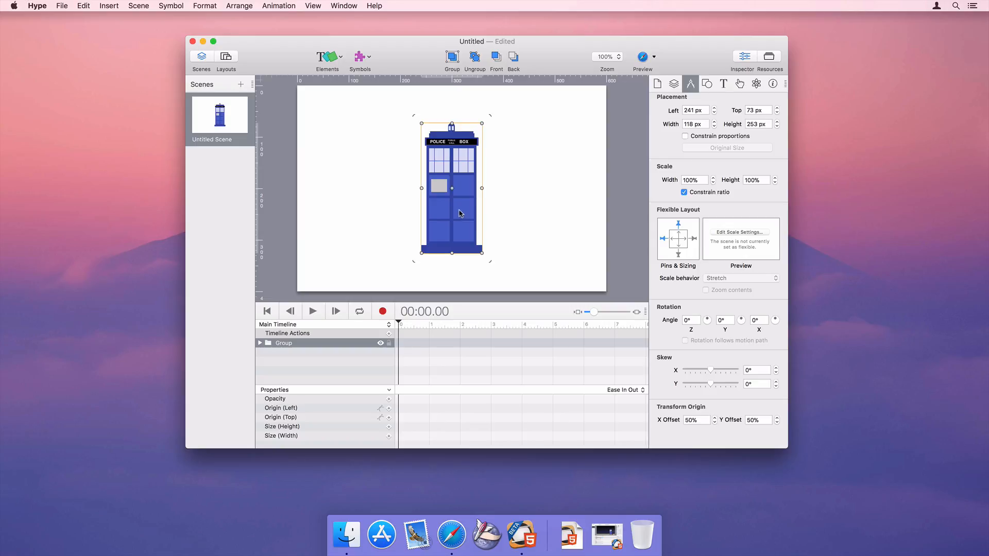
{"action": "left_click_drag", "start_coordinate": [453, 191], "coordinate": [449, 254]}
{"action": "mouse_move", "coordinate": [711, 371]}
{"action": "left_mouse_down"}
{"action": "mouse_move", "coordinate": [696, 371]}
{"action": "mouse_move", "coordinate": [712, 369]}
{"action": "left_mouse_up"}
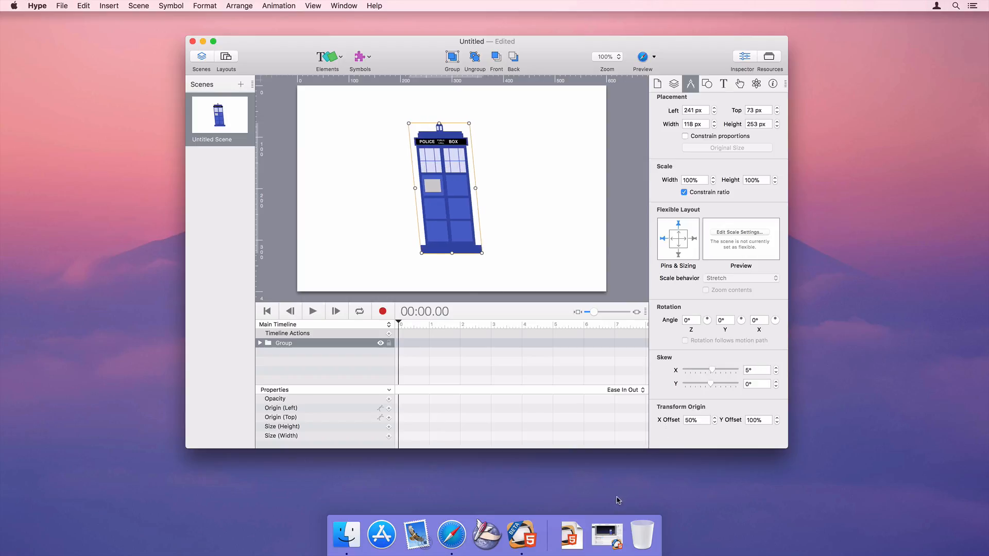
Open the DoctorWhat document, scrub its skew animation to 00:01.04, and preview it in the browser
{"action": "left_click", "coordinate": [606, 536]}
{"action": "mouse_move", "coordinate": [352, 305]}
{"action": "left_mouse_down"}
{"action": "mouse_move", "coordinate": [340, 305]}
{"action": "mouse_move", "coordinate": [362, 307]}
{"action": "left_mouse_up"}
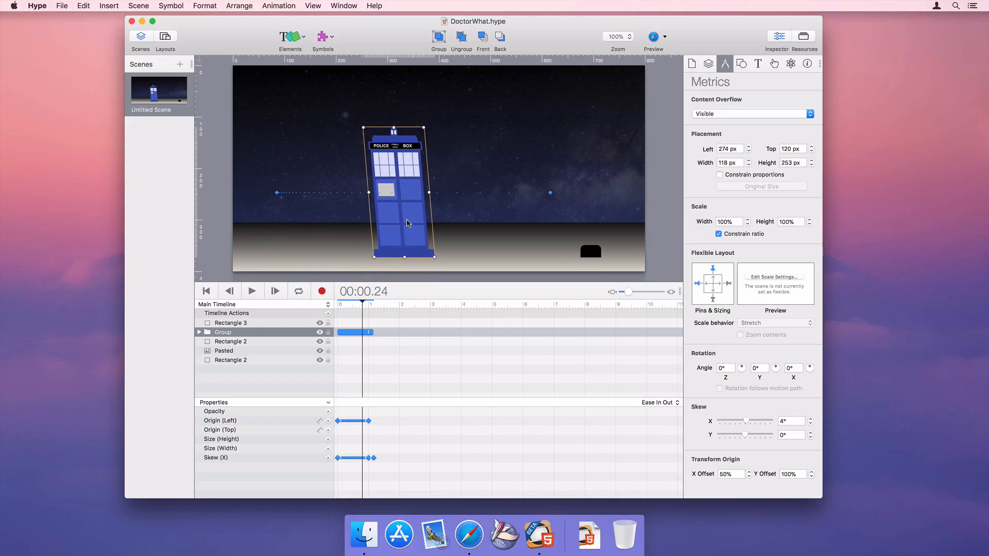
{"action": "left_click", "coordinate": [368, 304]}
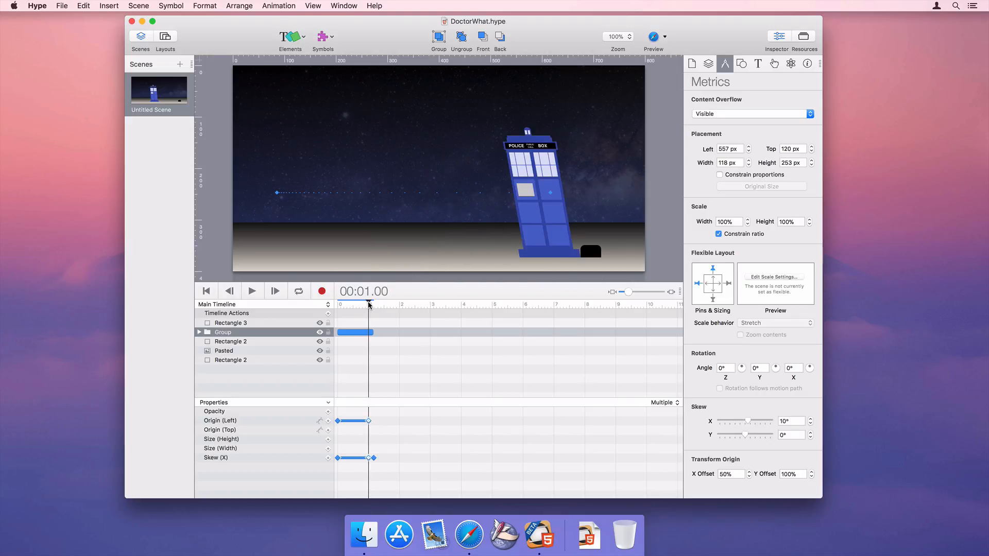
{"action": "left_click_drag", "start_coordinate": [371, 304], "coordinate": [372, 304]}
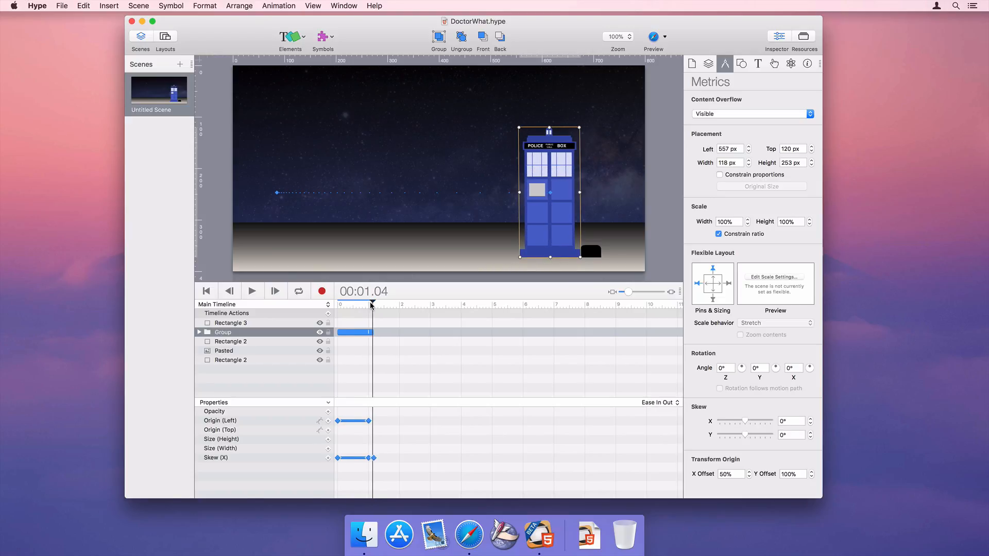
{"action": "left_click", "coordinate": [653, 37]}
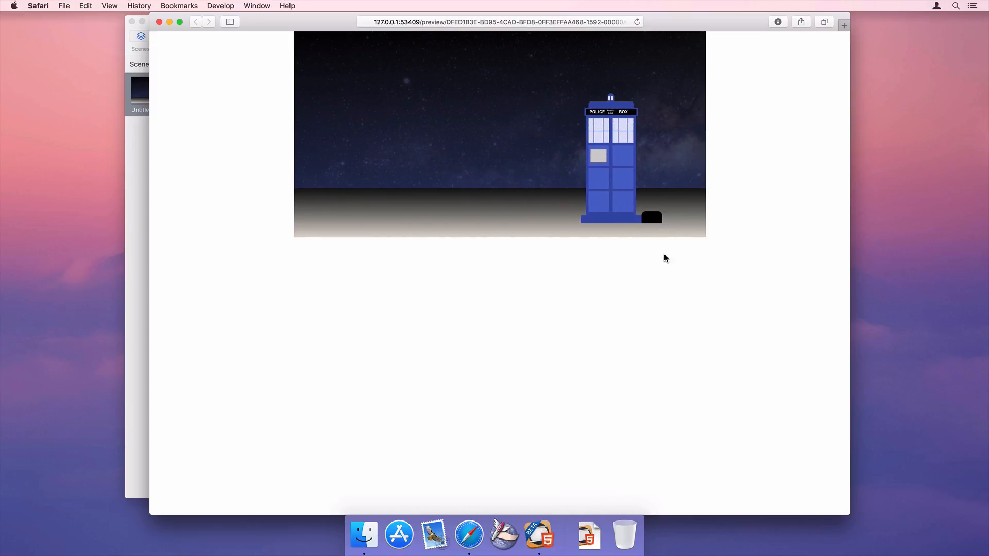
{"action": "key", "text": "super+w"}
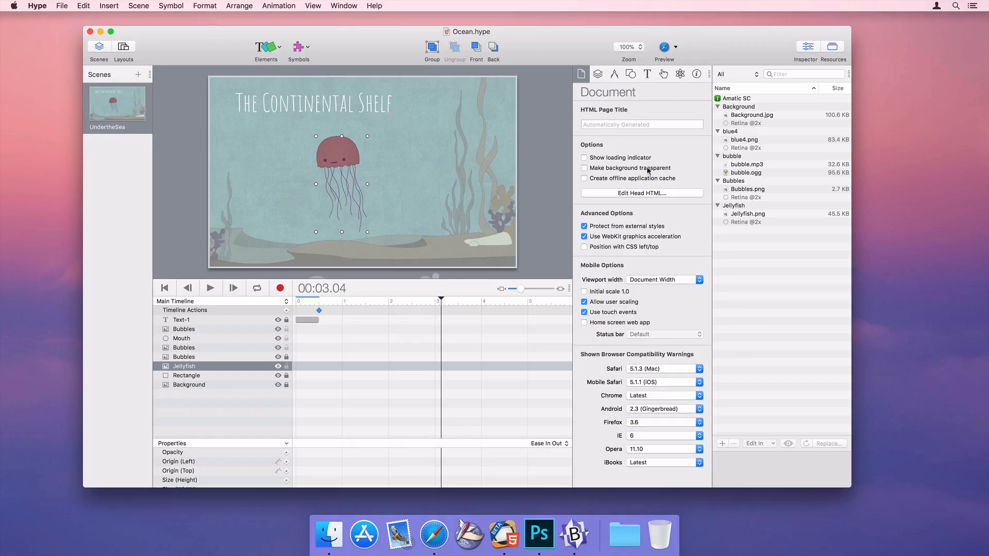
Open the Jellyfish.png resource of the Ocean document for editing in Photoshop
{"action": "left_click", "coordinate": [751, 215]}
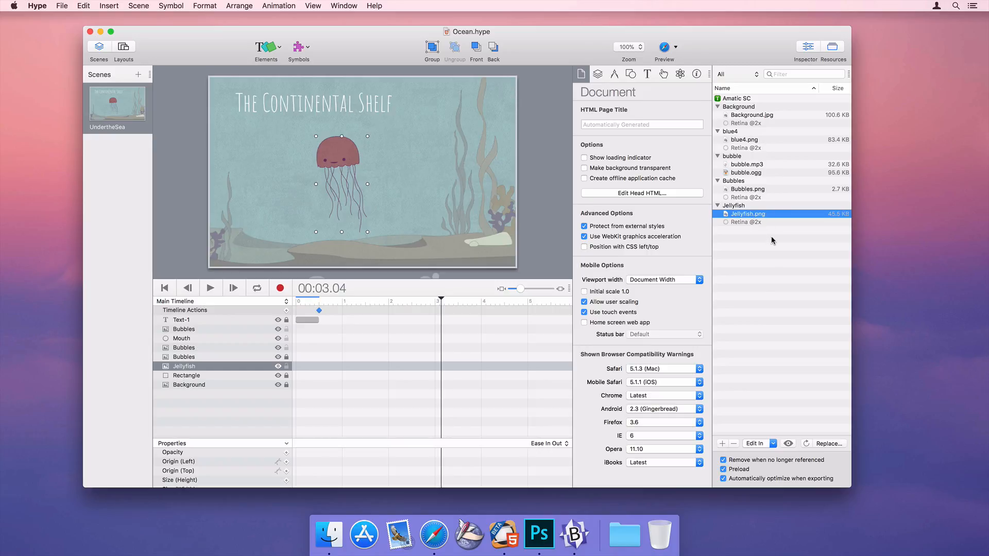
{"action": "left_click", "coordinate": [764, 446]}
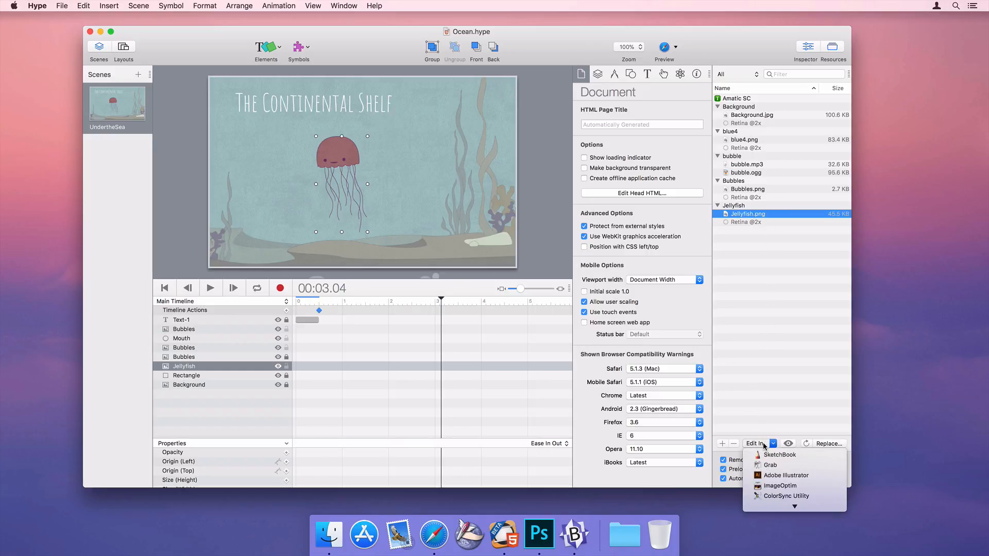
{"action": "left_click", "coordinate": [784, 507]}
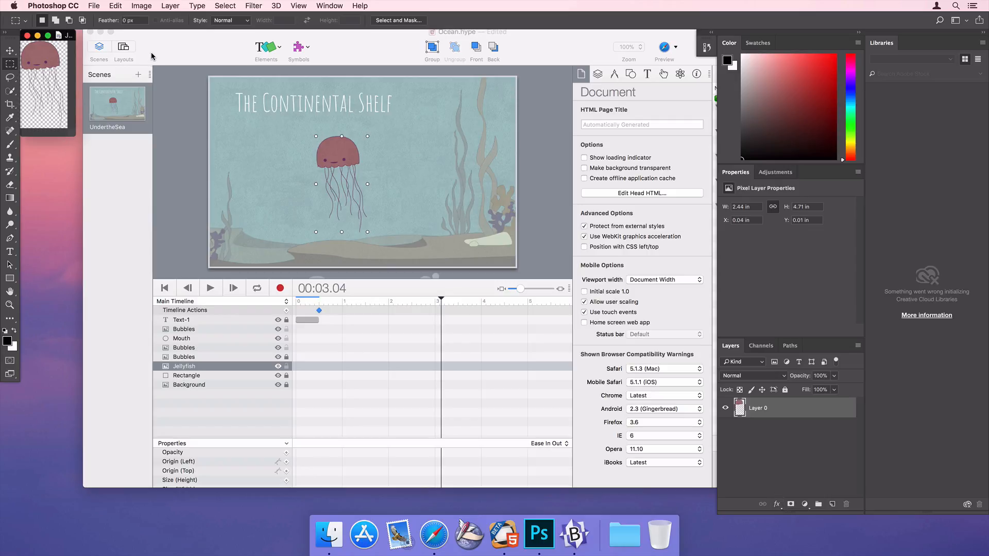
Recolor the jellyfish image with Hue -109 and Saturation -28, and save it
{"action": "key", "text": "super+plus"}
{"action": "key", "text": "super+plus"}
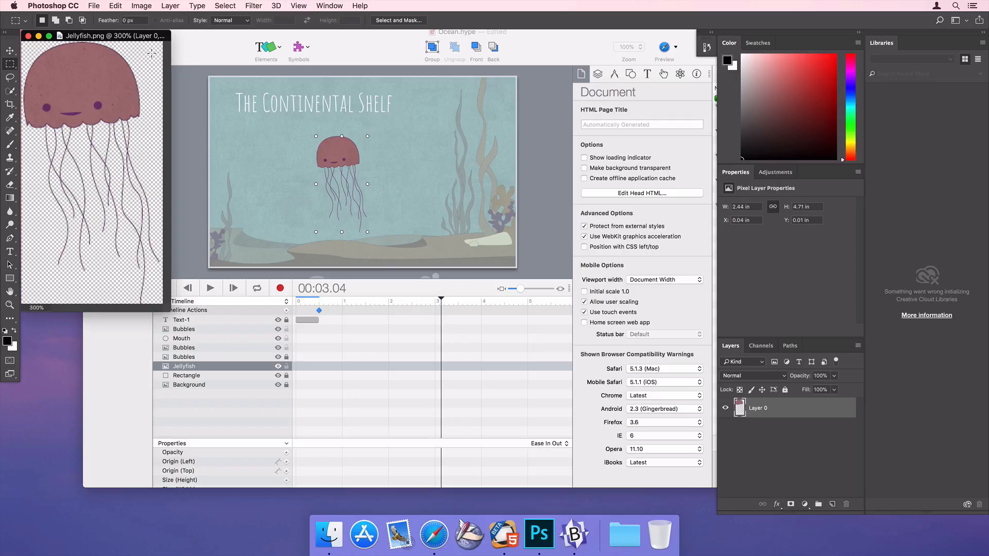
{"action": "key", "text": "super+u"}
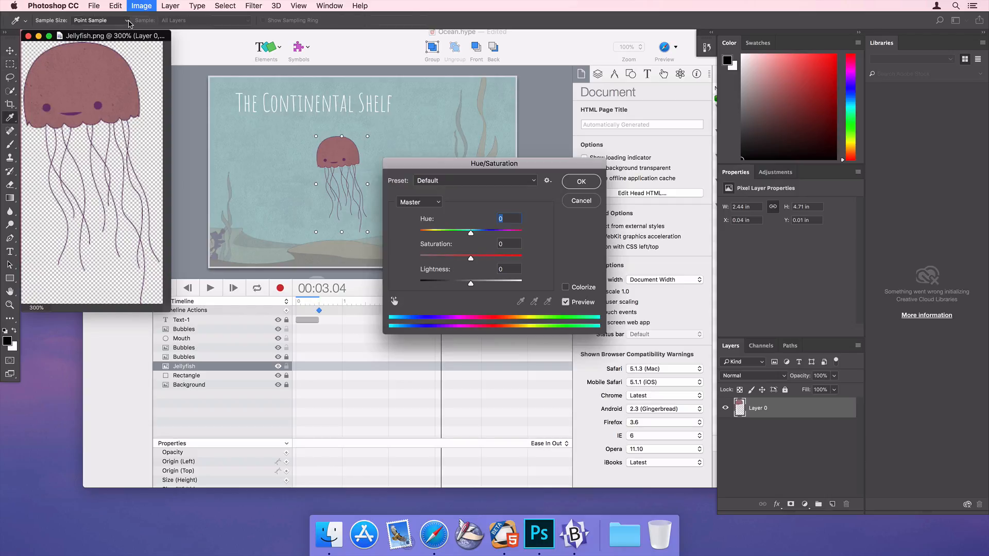
{"action": "left_click_drag", "start_coordinate": [470, 258], "coordinate": [434, 236]}
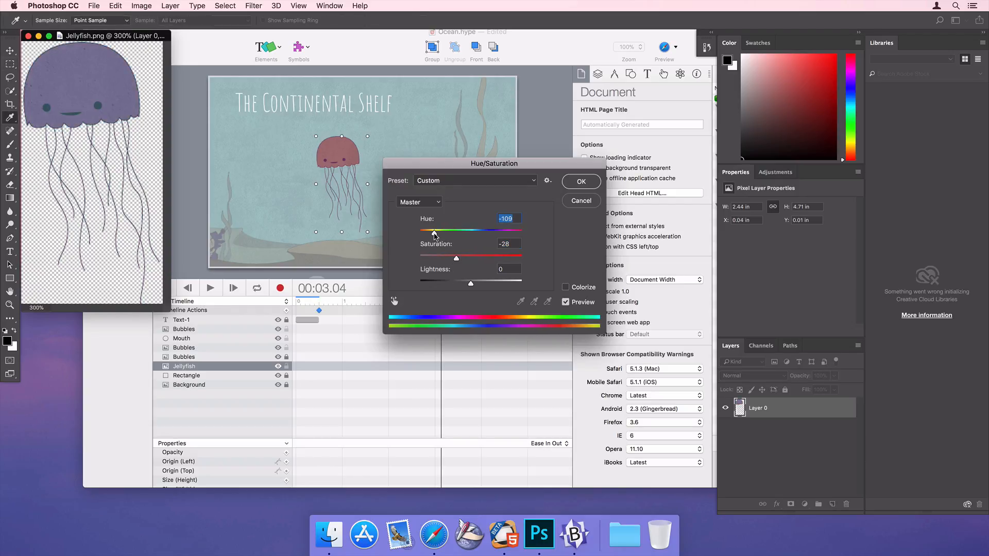
{"action": "left_click", "coordinate": [574, 184]}
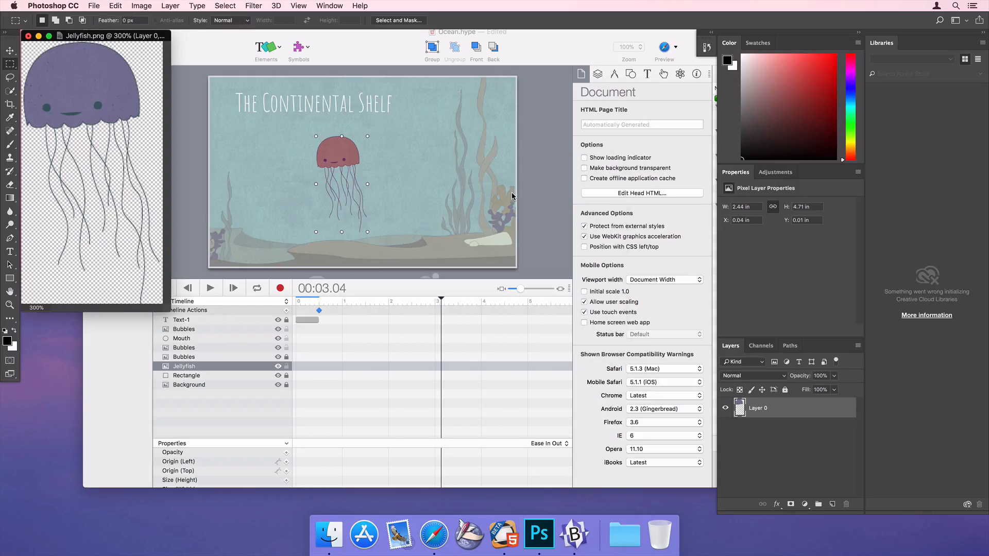
{"action": "left_click", "coordinate": [94, 5]}
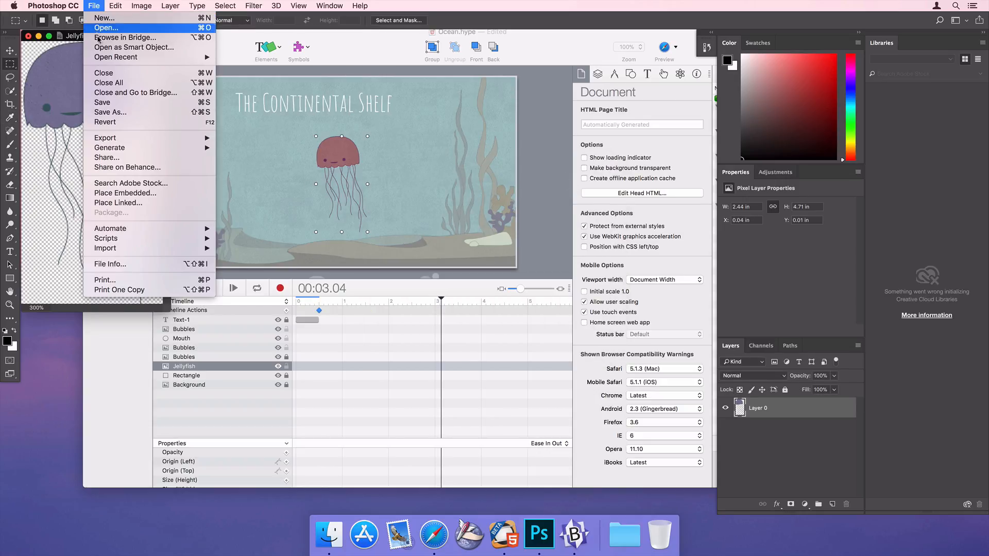
{"action": "left_click", "coordinate": [117, 107]}
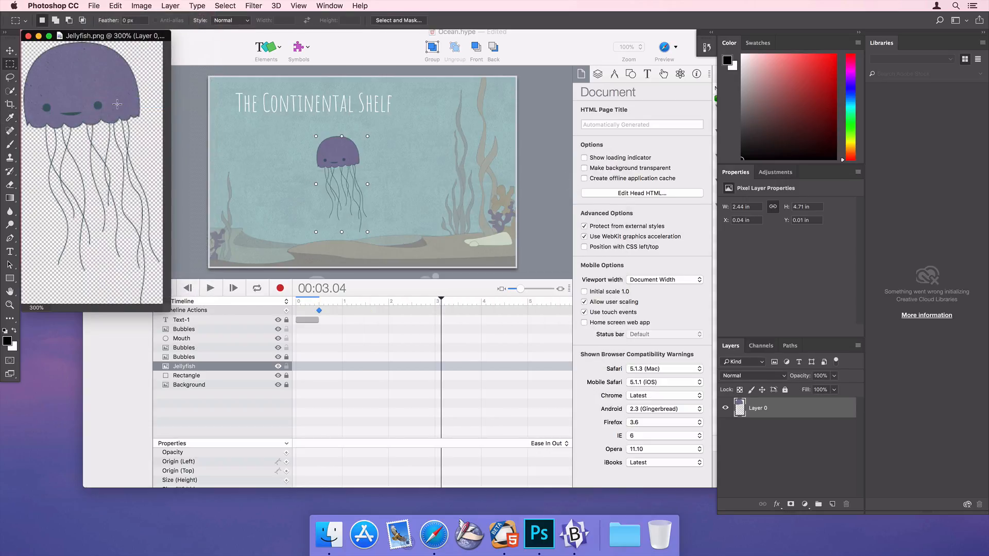
Switch back to Hype, add a new JavaScript function to the Ocean document's resources, and return to the UndertheSea scene
{"action": "left_click", "coordinate": [344, 47]}
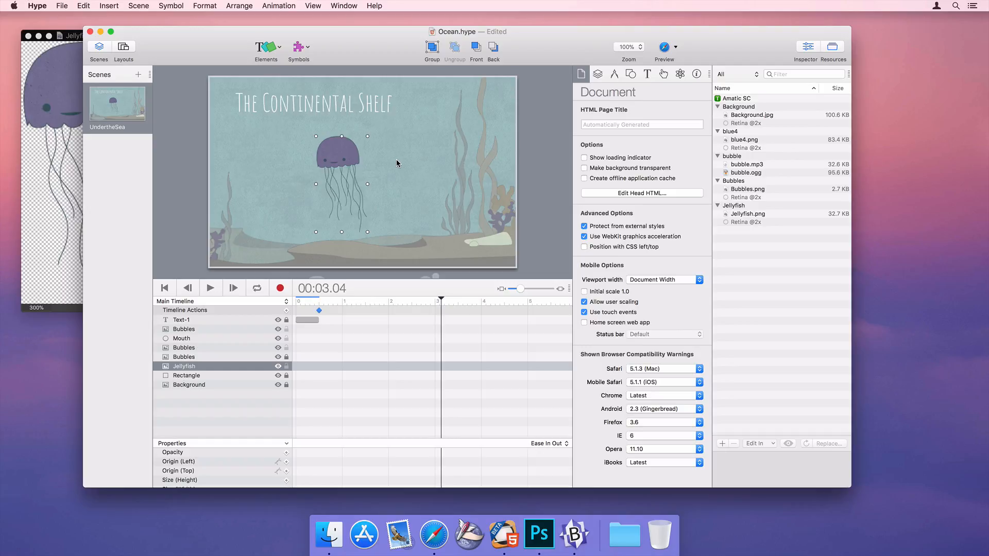
{"action": "left_click", "coordinate": [724, 445]}
{"action": "left_click", "coordinate": [752, 462]}
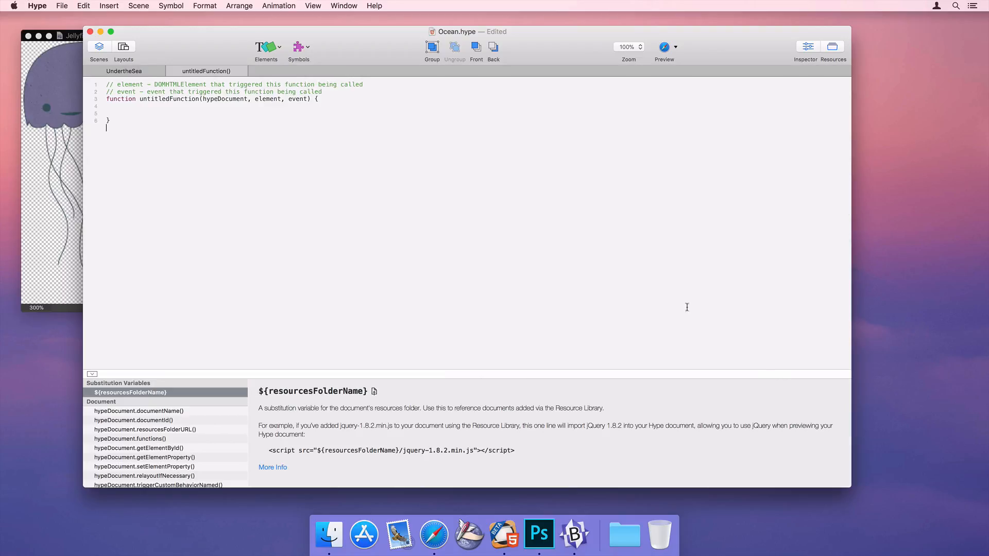
{"action": "left_click", "coordinate": [142, 72]}
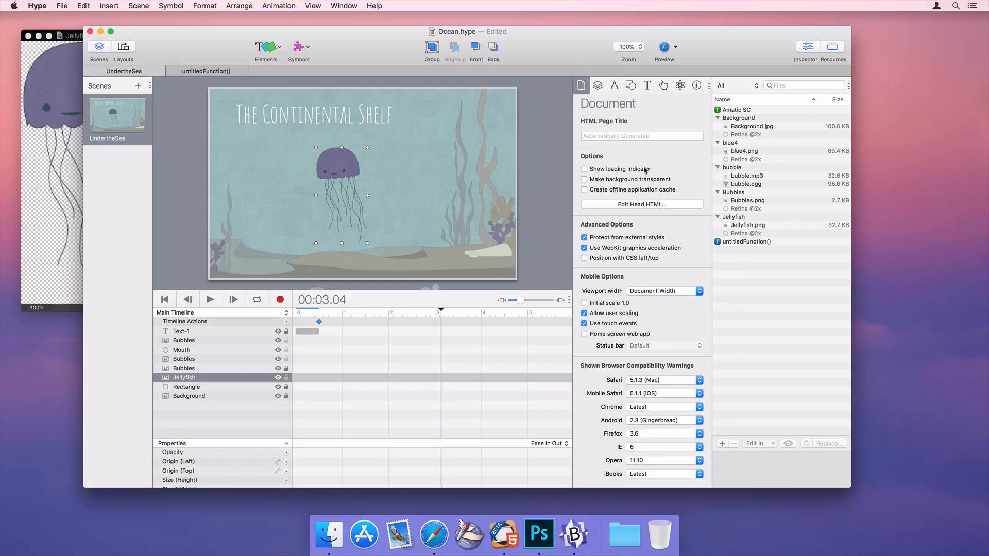
Open the untitledFunction() resource for editing in BBEdit
{"action": "left_click", "coordinate": [745, 241]}
{"action": "left_click", "coordinate": [766, 445]}
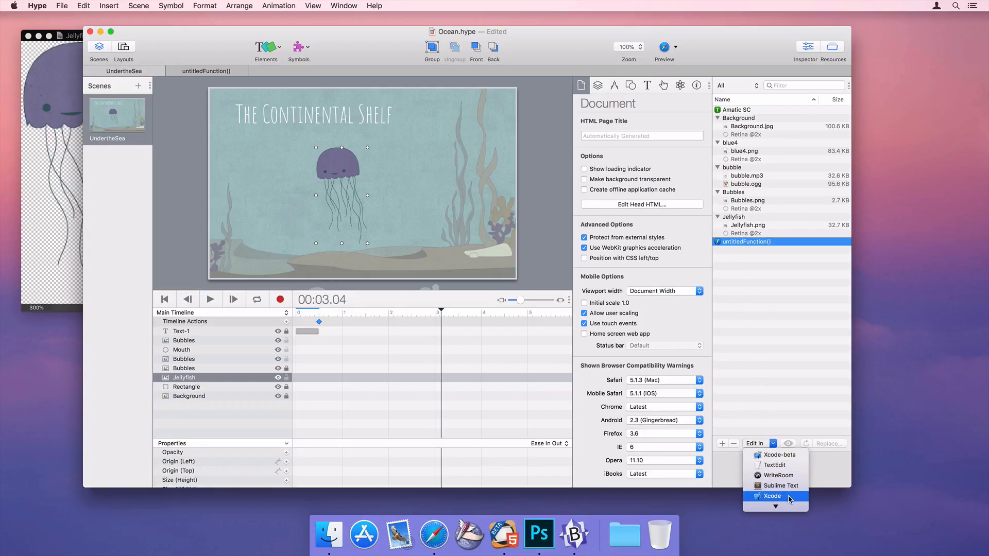
{"action": "mouse_move", "coordinate": [781, 506]}
{"action": "left_click", "coordinate": [773, 474]}
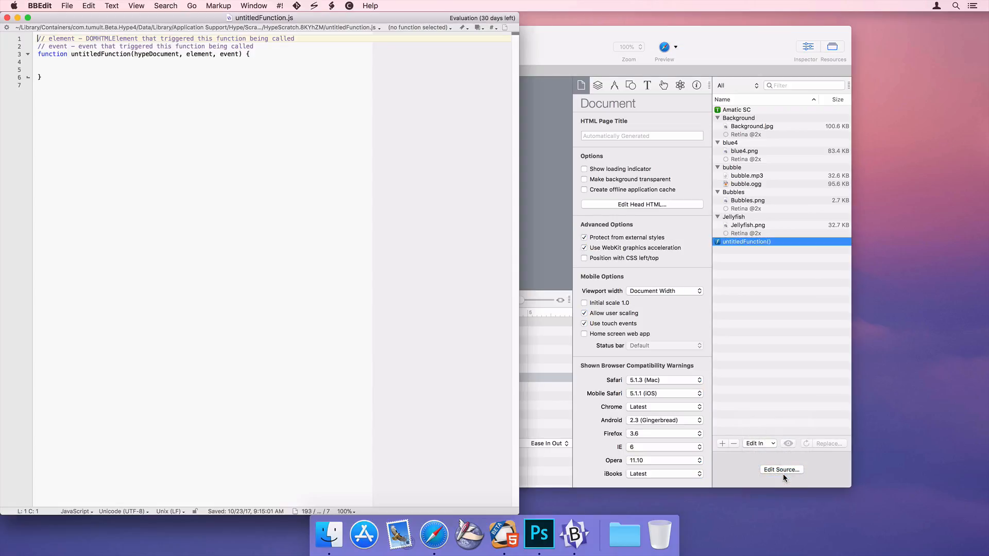
Add the line alert("hi"); to the function body and save the file
{"action": "left_click", "coordinate": [131, 65]}
{"action": "type", "text": "alert(\"hi\")"}
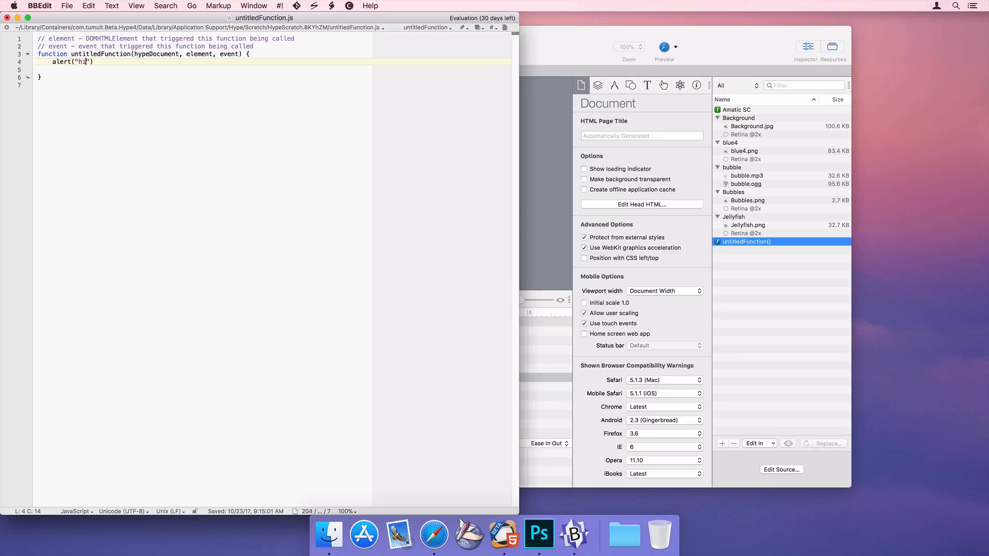
{"action": "type", "text": ";"}
{"action": "key", "text": "super+s"}
Switch back to Hype, check the untitledFunction() code for the external edit, and return to the UndertheSea scene
{"action": "left_click", "coordinate": [539, 47]}
{"action": "left_click", "coordinate": [227, 71]}
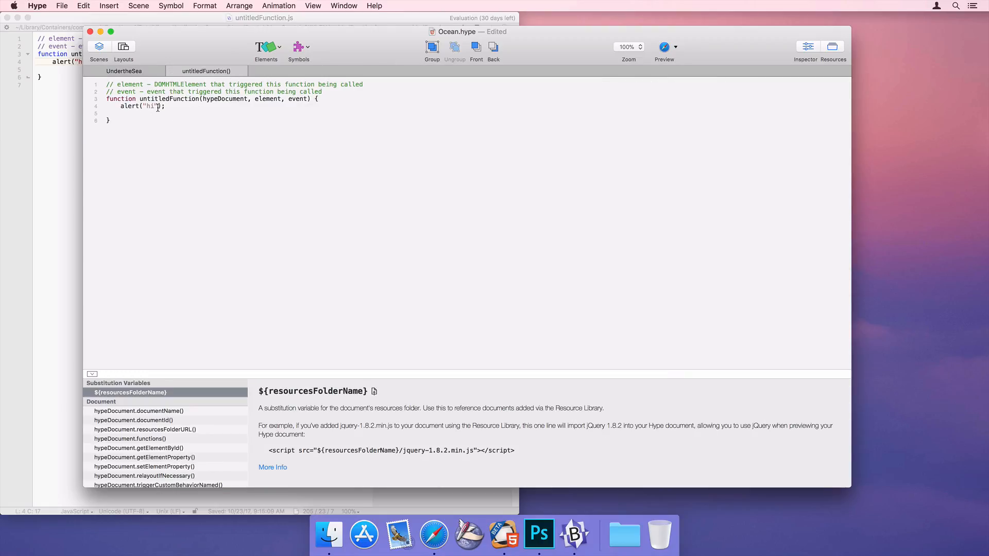
{"action": "left_click", "coordinate": [140, 75]}
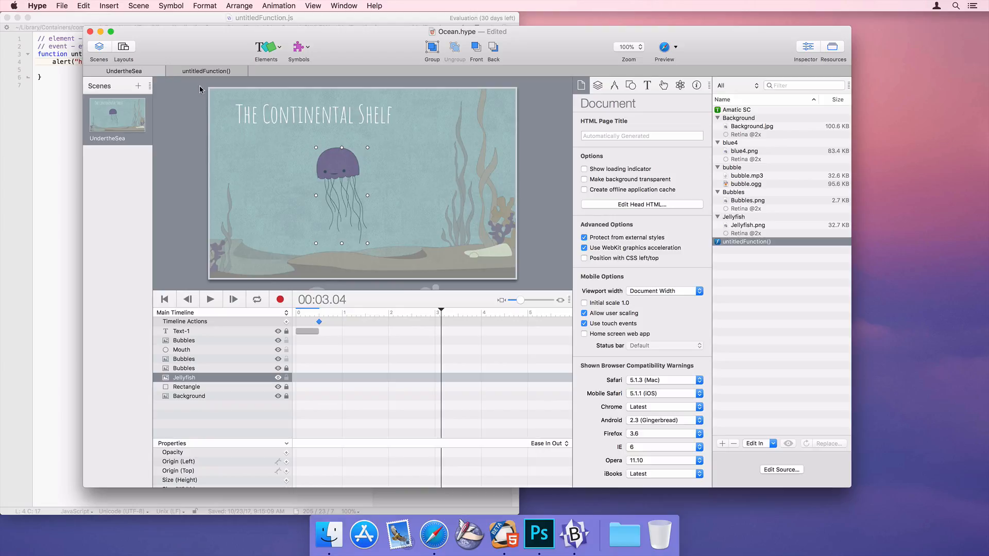
View the document's Head HTML in Hype, return to the scene, and open the Head HTML in BBEdit
{"action": "left_click", "coordinate": [607, 205]}
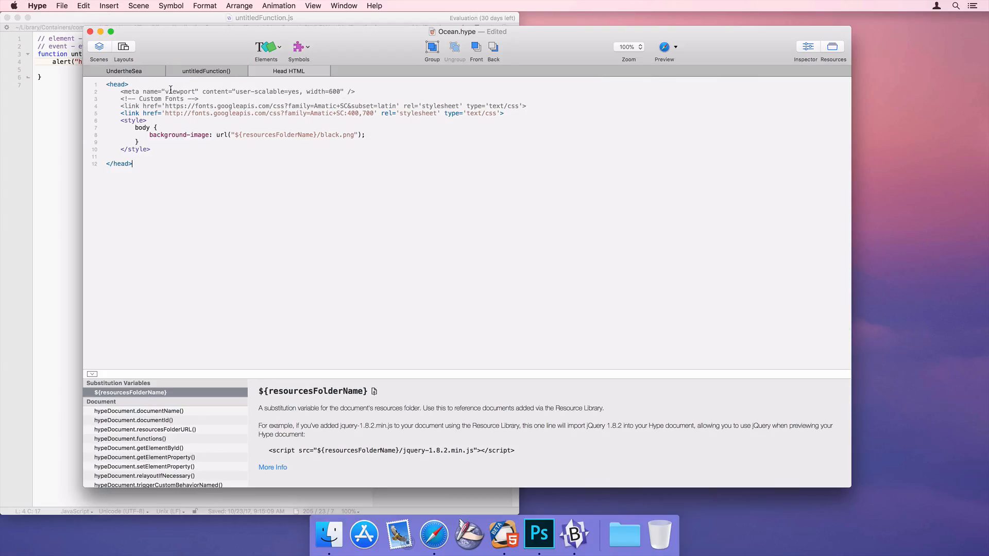
{"action": "left_click", "coordinate": [147, 73]}
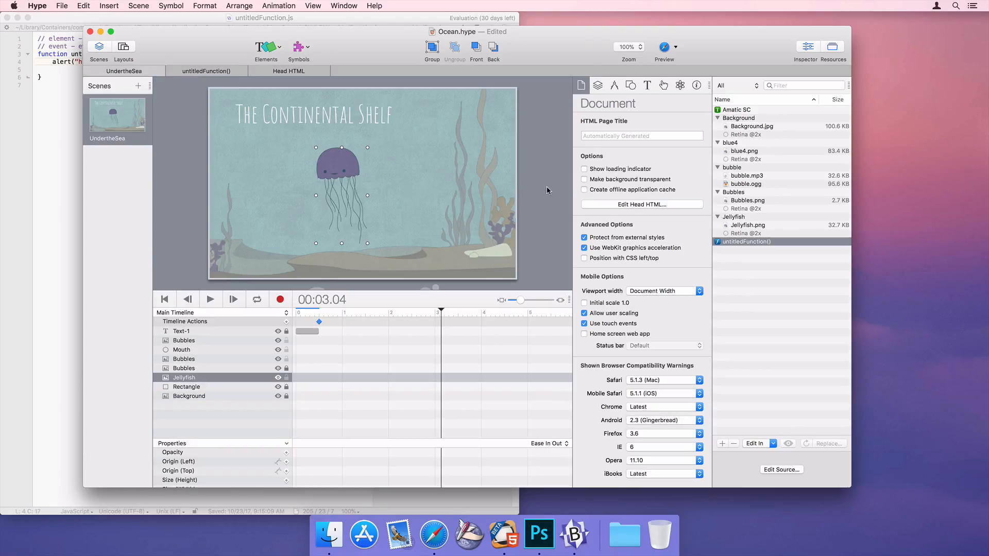
{"action": "right_click", "coordinate": [610, 202]}
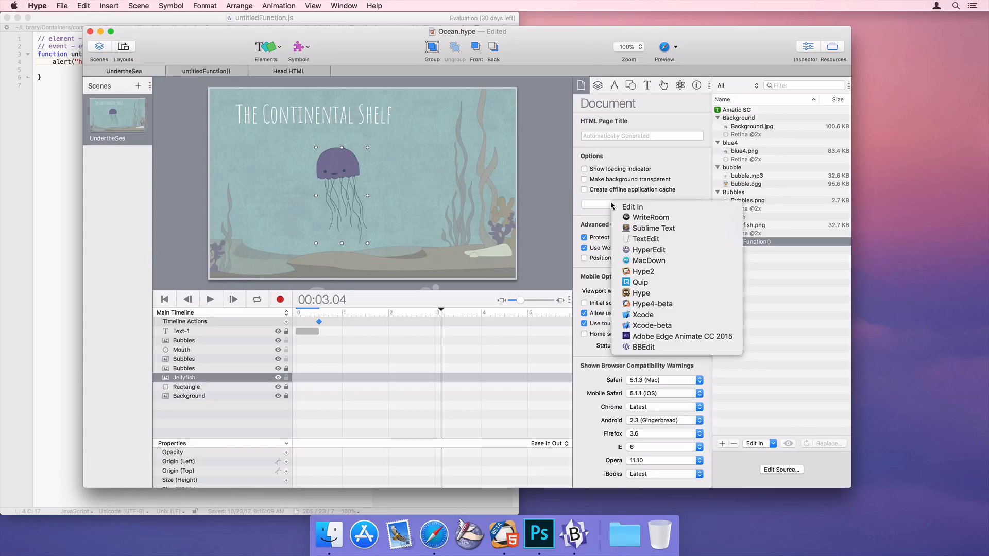
{"action": "left_click", "coordinate": [661, 347]}
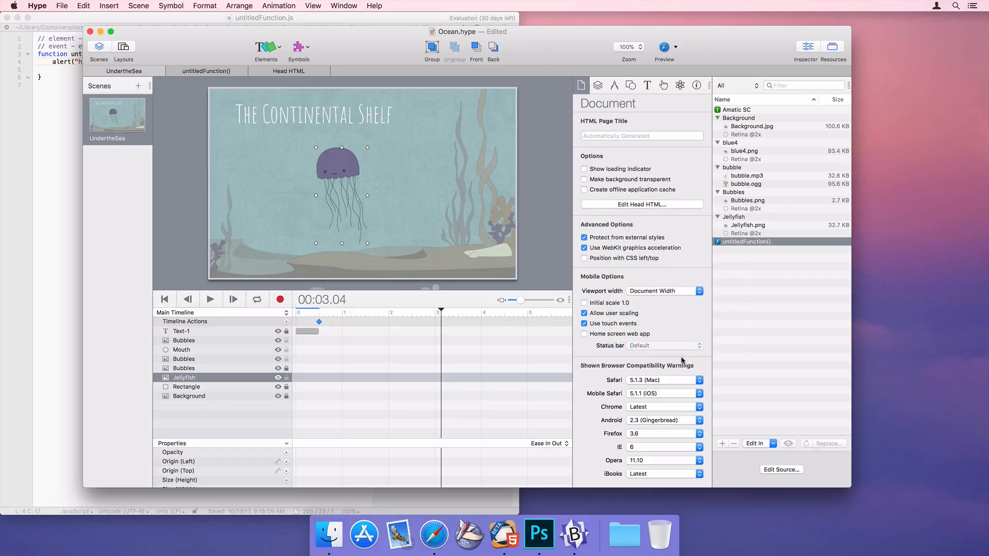
Change the body background image in head.html to blue4.png and save the file
{"action": "left_click_drag", "start_coordinate": [401, 70], "coordinate": [385, 74]}
{"action": "type", "text": "lue4"}
{"action": "key", "text": "super+s"}
Switch back to Hype and check the background image name in the Ocean document's Head HTML
{"action": "left_click", "coordinate": [680, 58]}
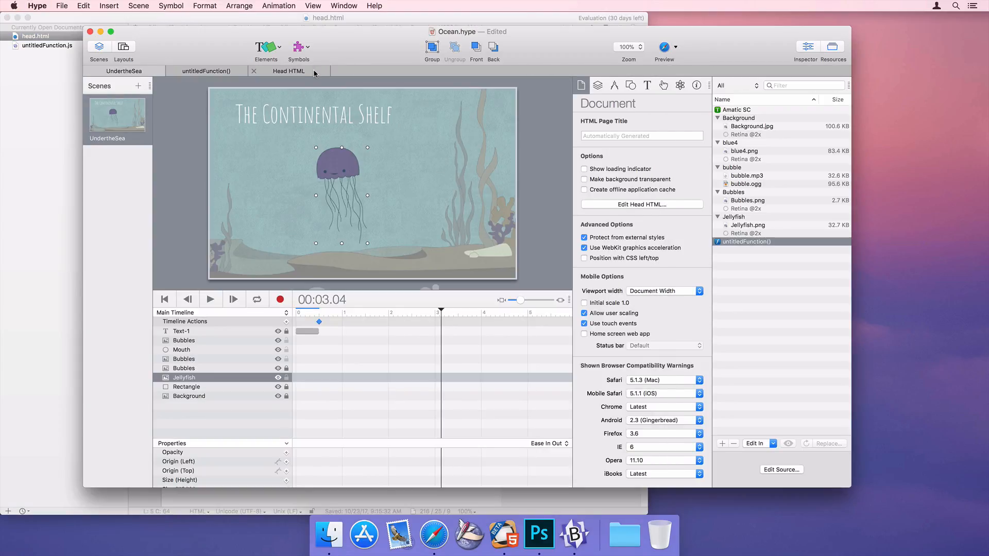
{"action": "left_click", "coordinate": [314, 70]}
{"action": "double_click", "coordinate": [329, 136]}
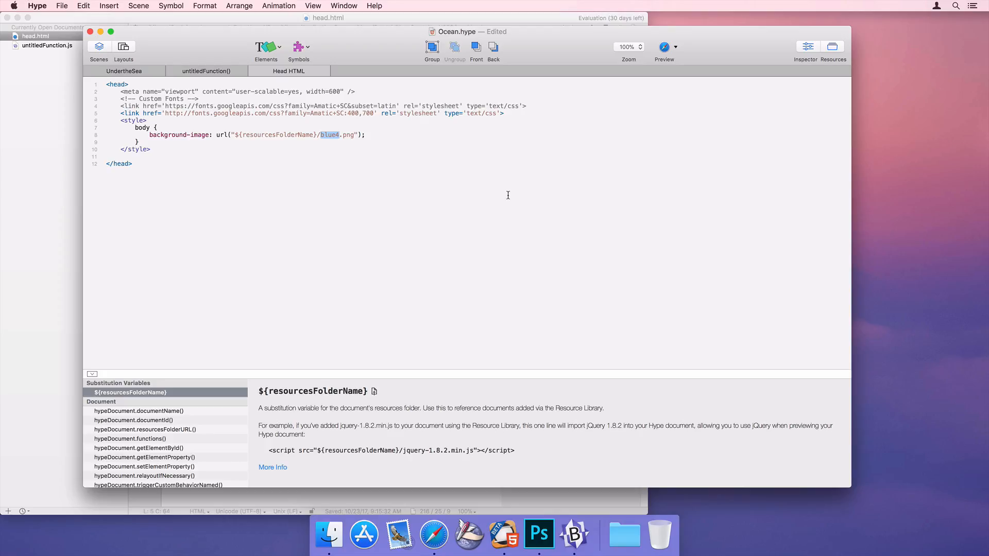
{"action": "left_click", "coordinate": [265, 123]}
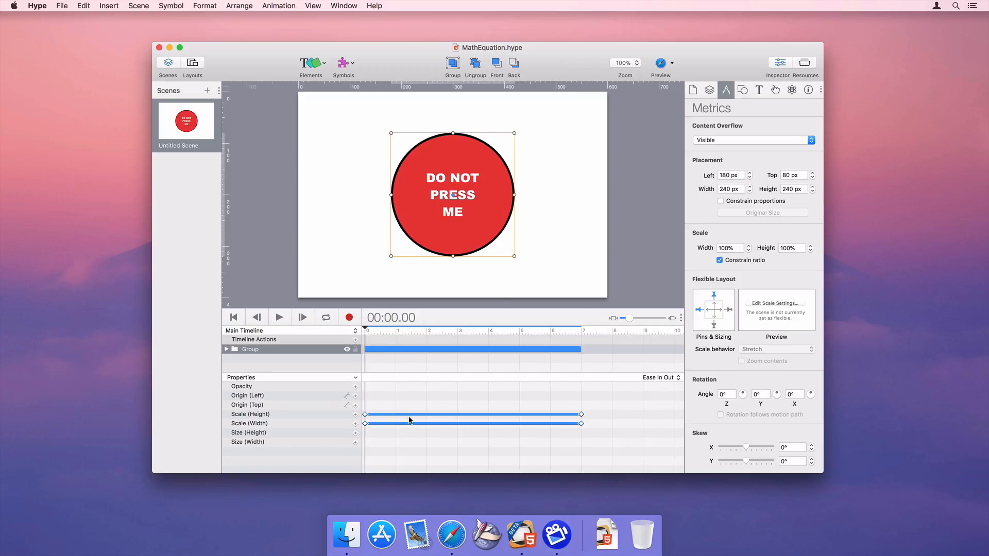
Reshape the easing curve of the red circle group's scale animation in MathEquation.hype by adding and shifting intermediate control points
{"action": "double_click", "coordinate": [409, 415]}
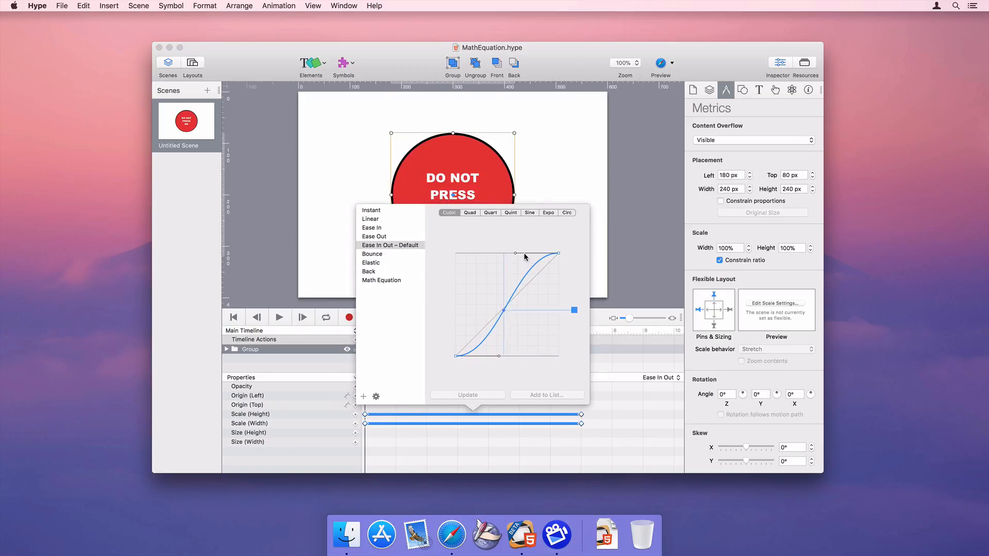
{"action": "left_click_drag", "start_coordinate": [516, 289], "coordinate": [501, 293]}
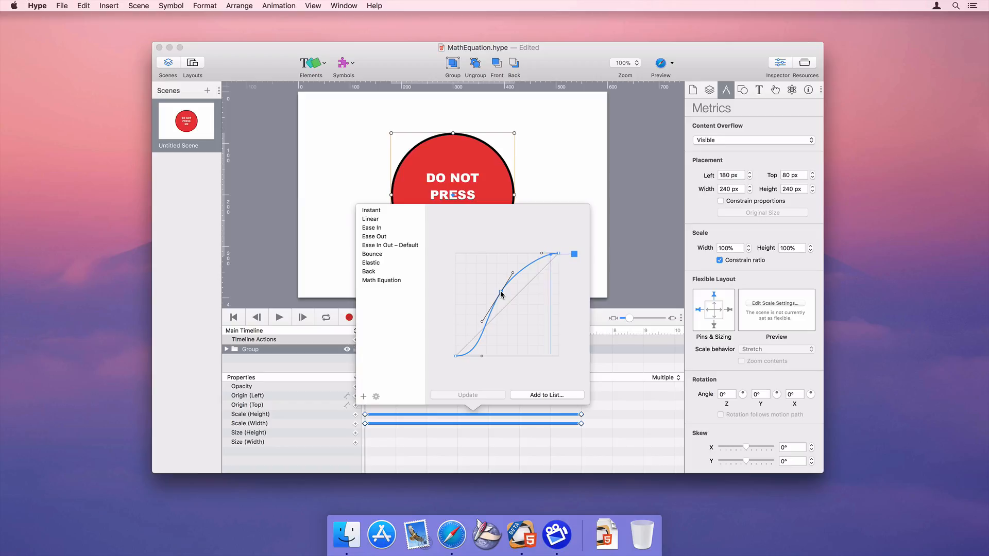
{"action": "left_click", "coordinate": [570, 76]}
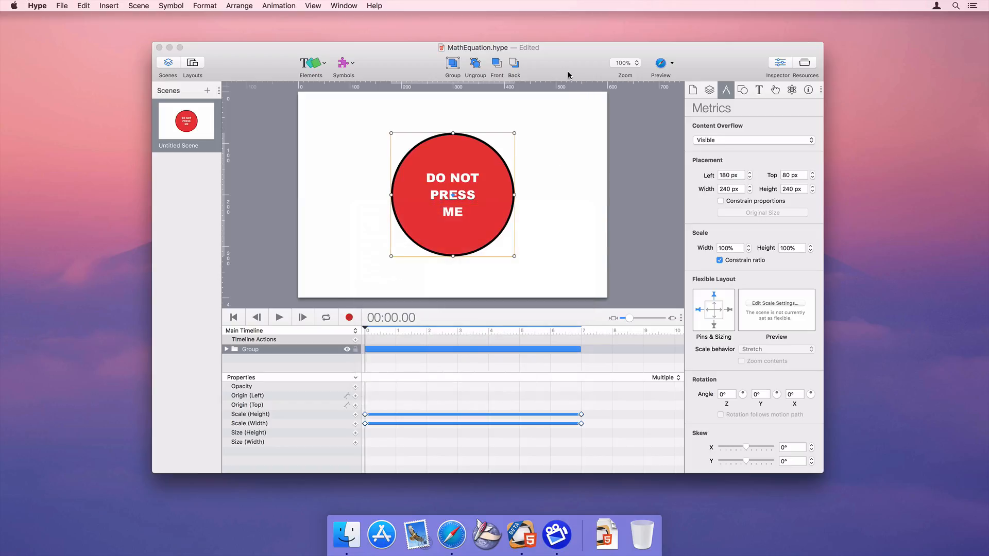
Expand the Dock stack containing the math equation example files
{"action": "left_click", "coordinate": [606, 533]}
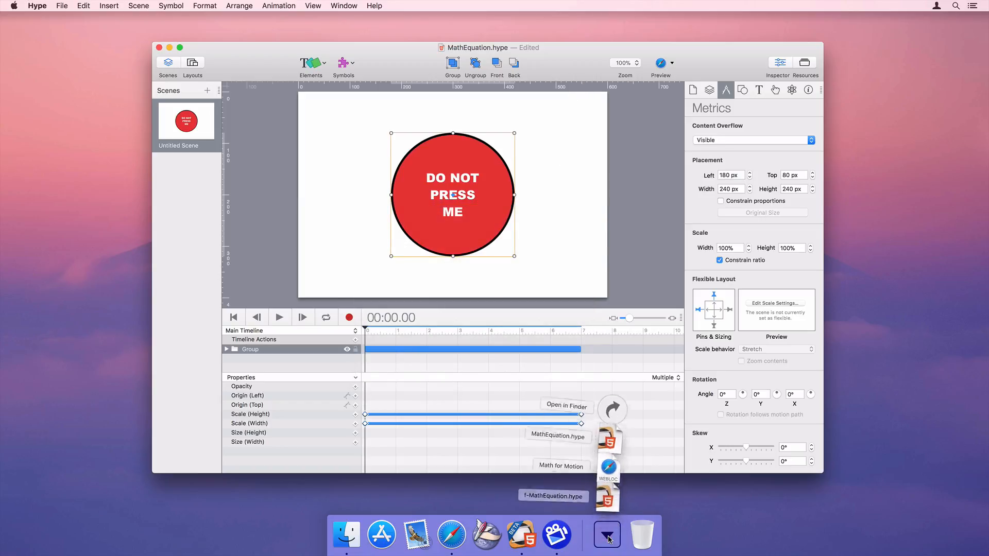